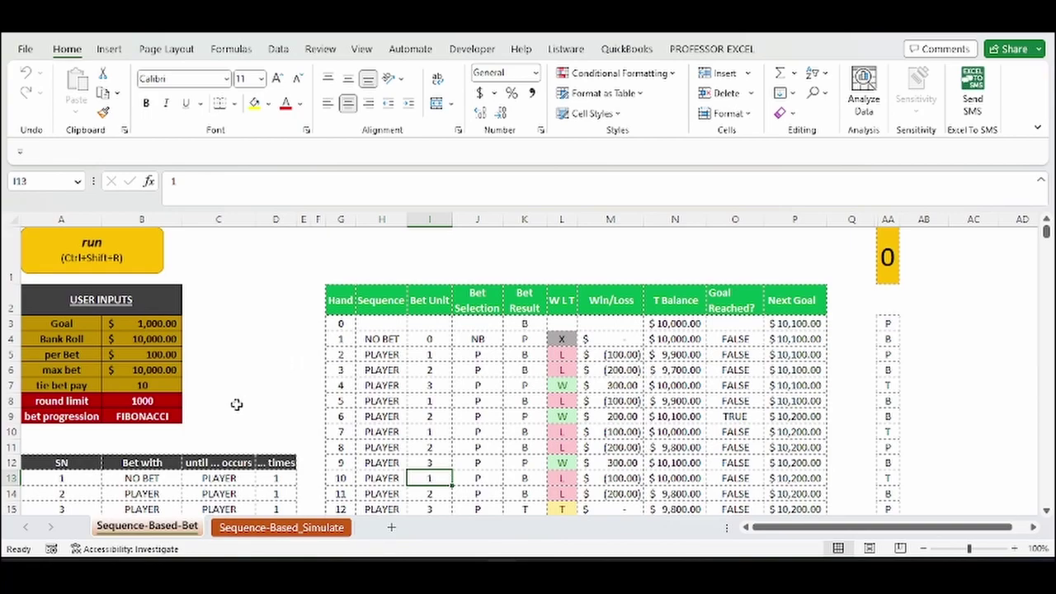
Change the bet progression in the user inputs to LABOUCHERE
left_click(170, 420)
left_click(188, 418)
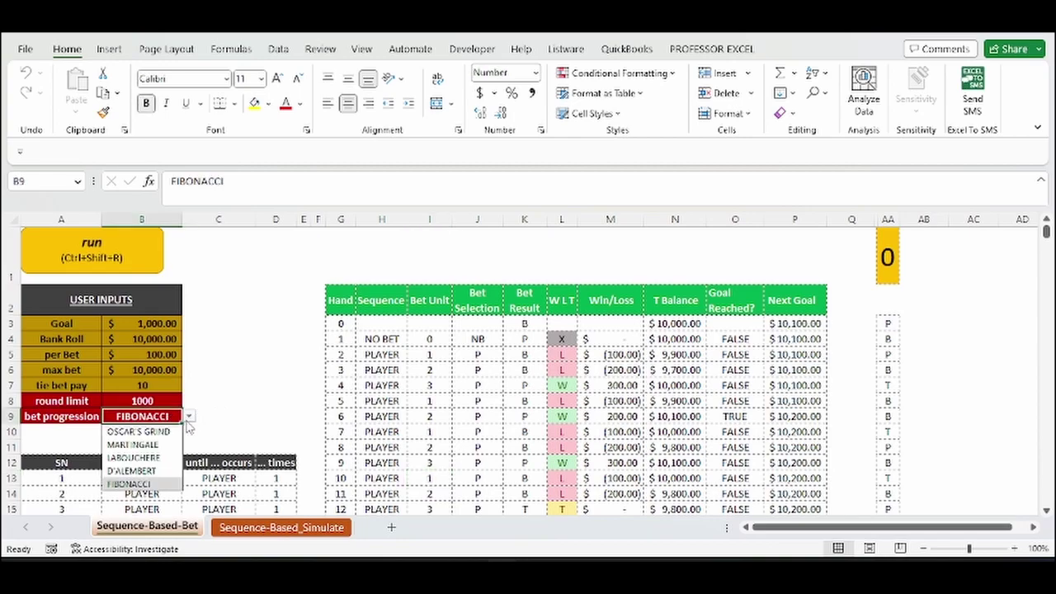
scroll(230, 394, "down", 1)
left_click(189, 370)
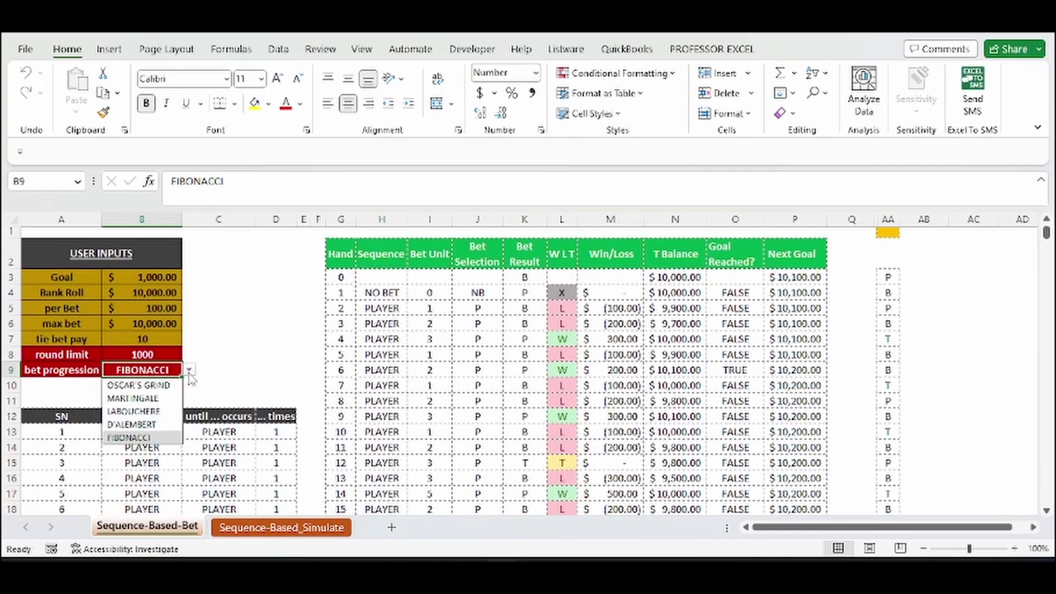
left_click(164, 412)
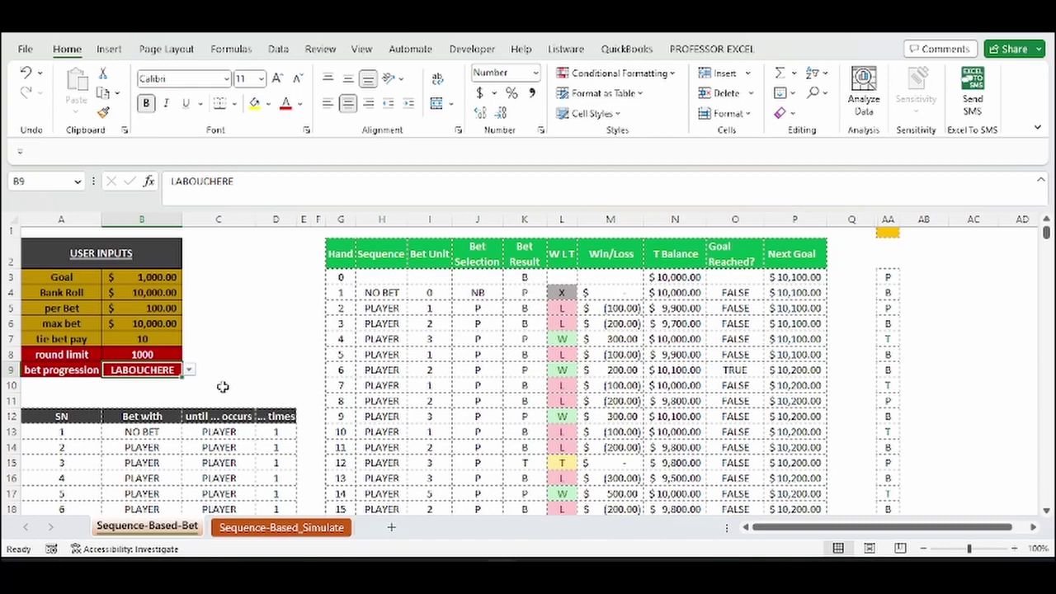
scroll(223, 387, "up", 1)
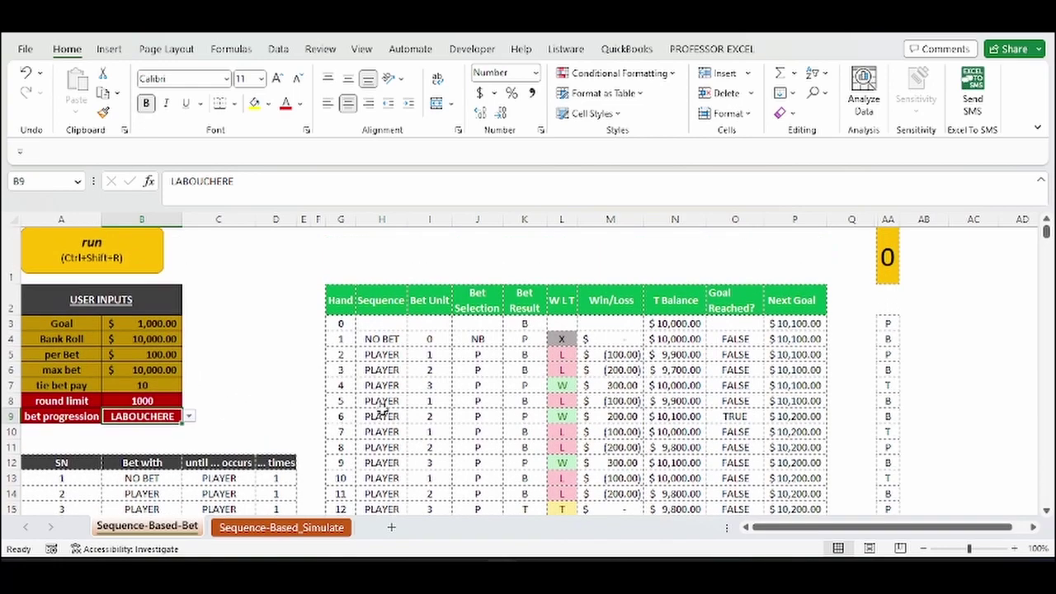
Switch to the browser to view the Labouchere video result and the Wizard of Odds baccarat game, and return to the Excel workbook
key("alt+Tab")
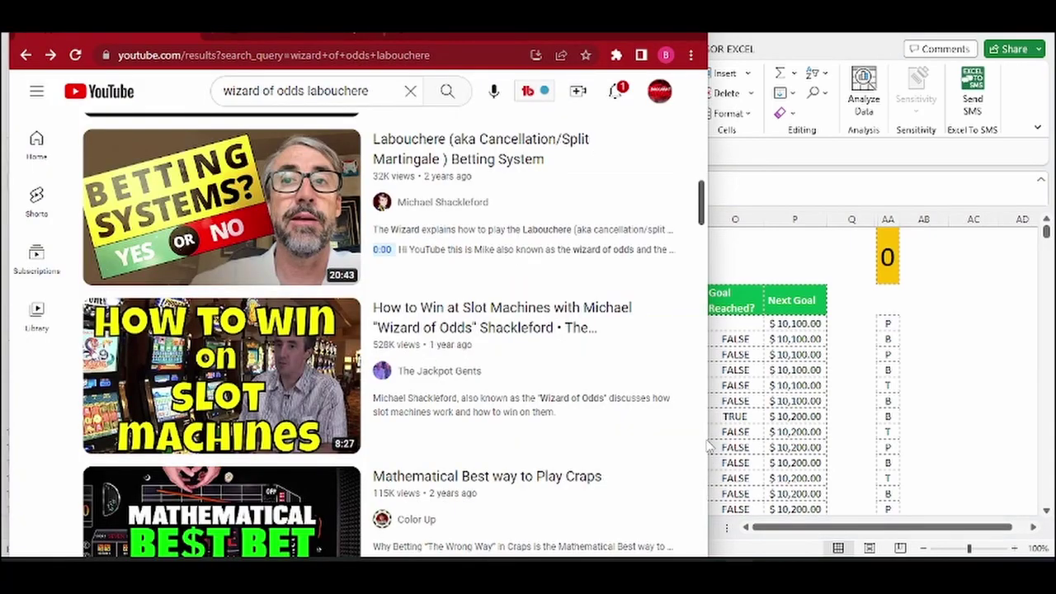
mouse_move(568, 251)
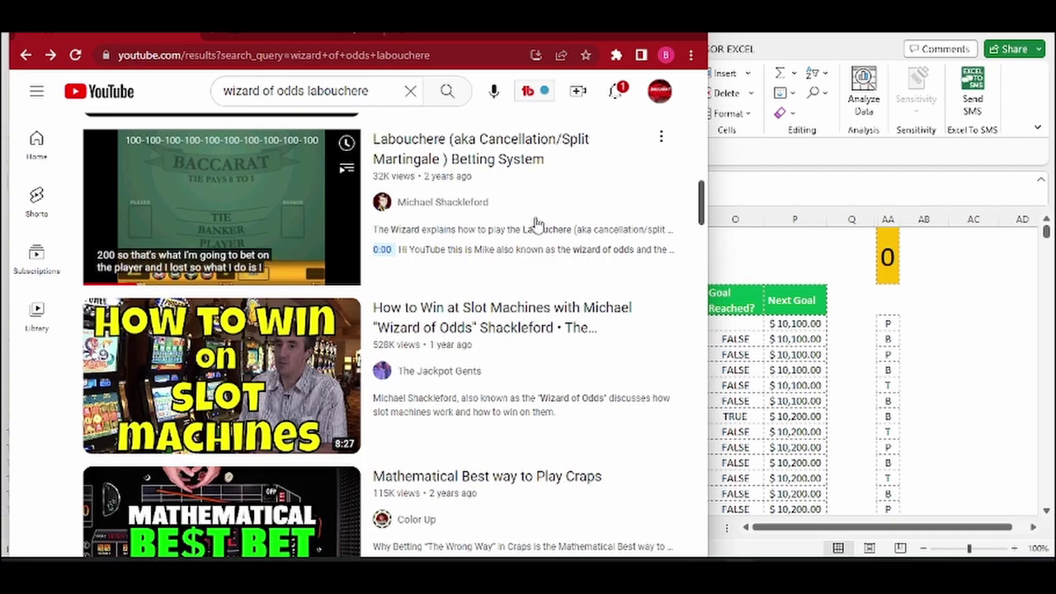
left_click(313, 39)
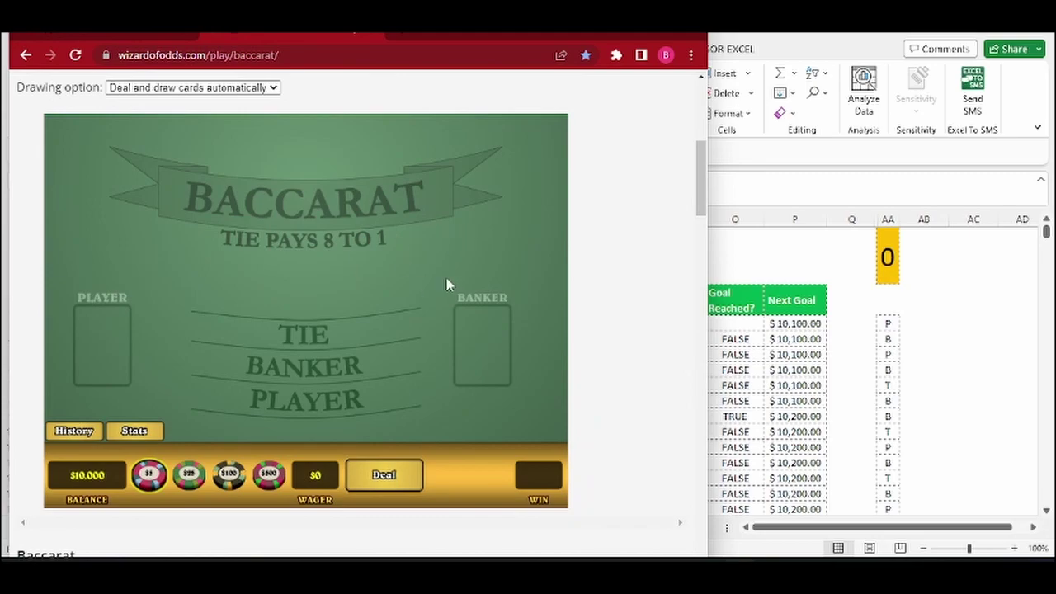
left_click(996, 329)
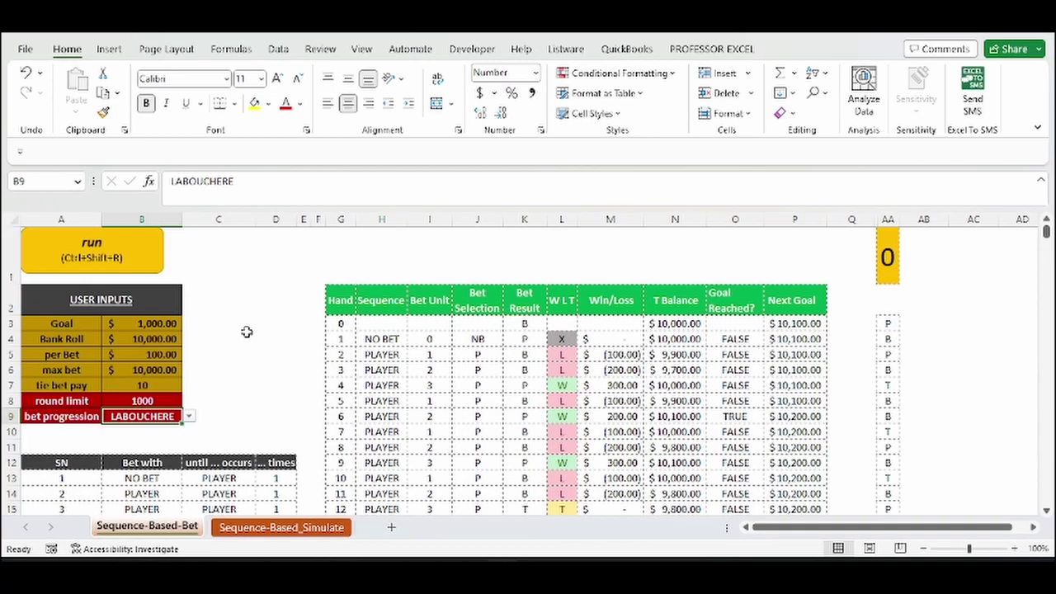
Review the goal, bank roll and per-bet inputs and set the max bet to 5000
left_click(158, 326)
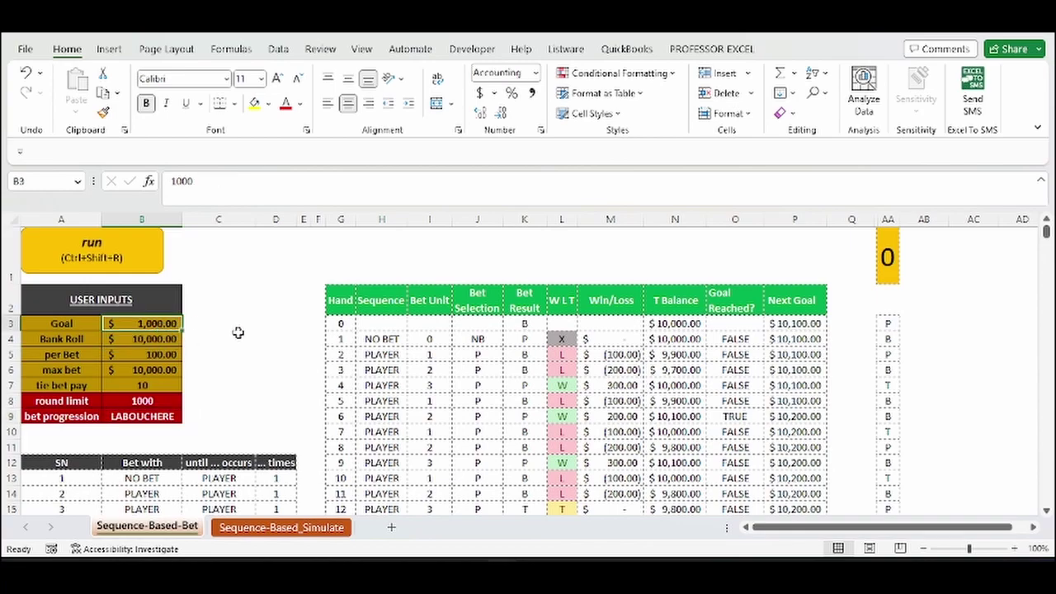
left_click(154, 337)
left_click(175, 353)
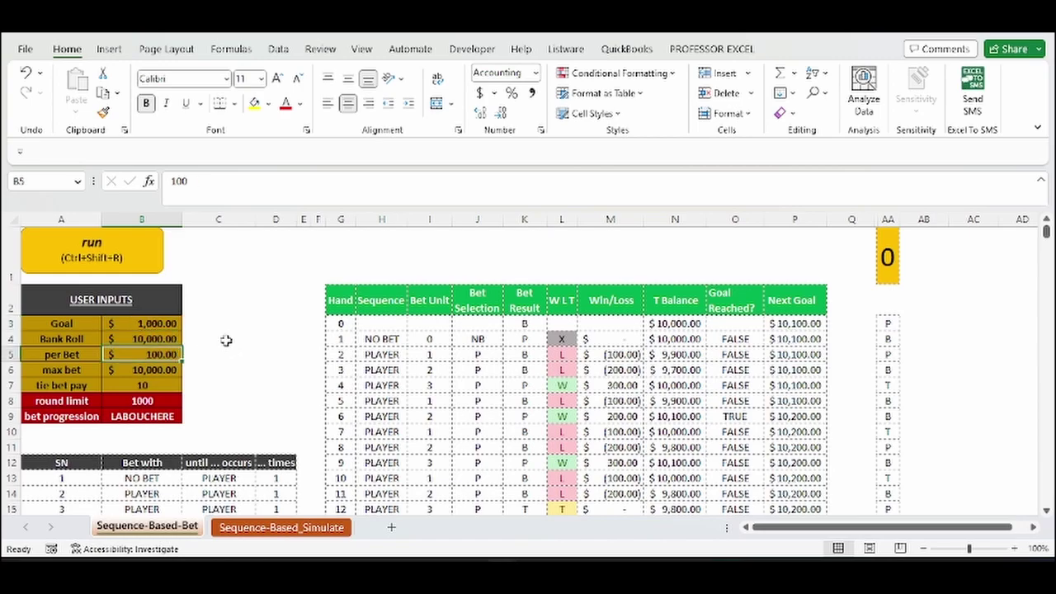
left_click(137, 370)
type("5000")
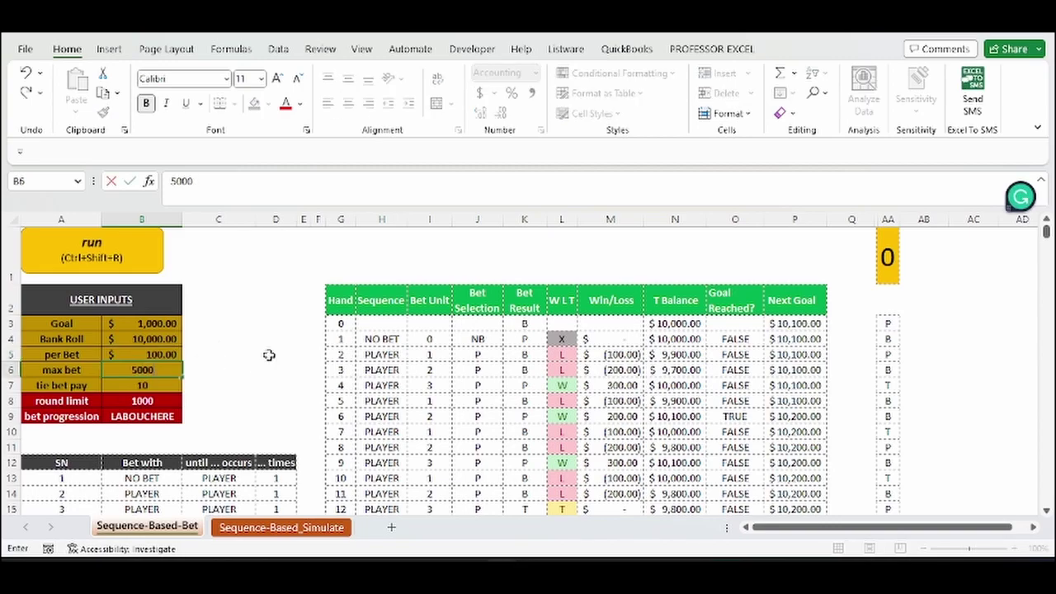
key("Return")
Set the tie bet pay to 8 and the round limit to 75
type("8")
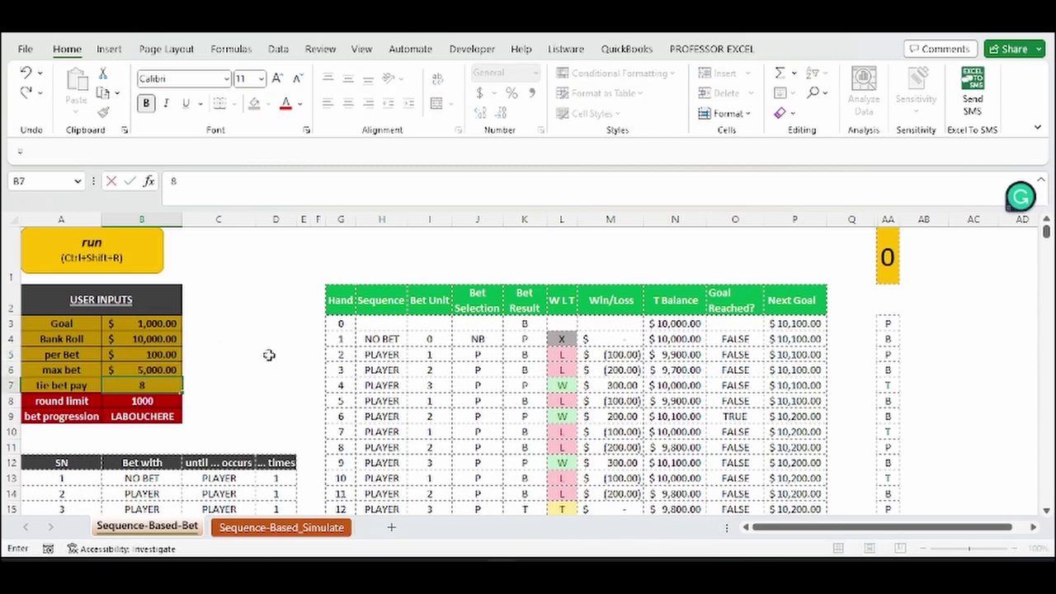
key("Return")
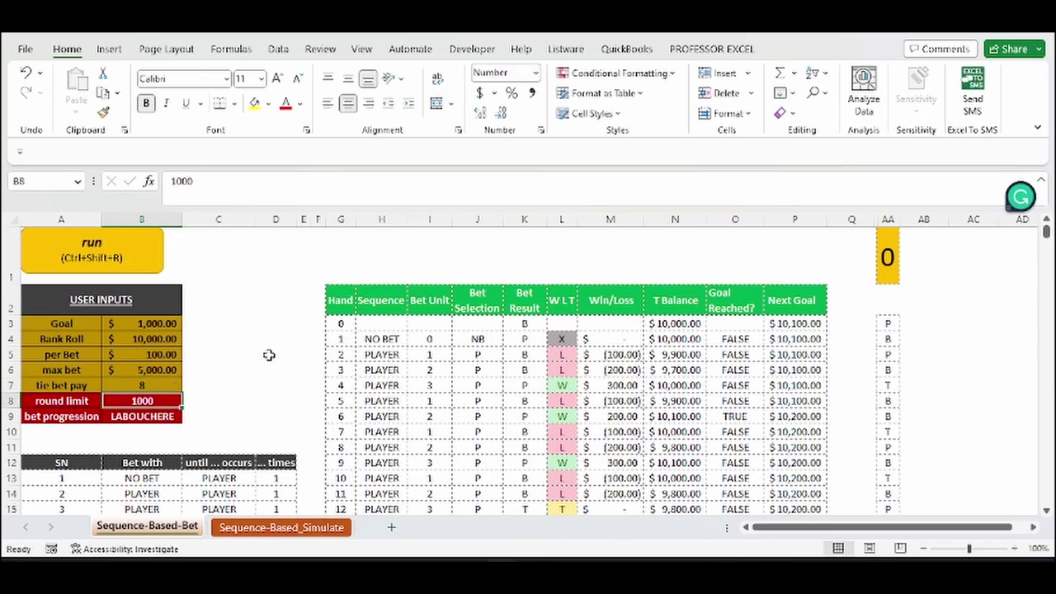
type("75")
key("Return")
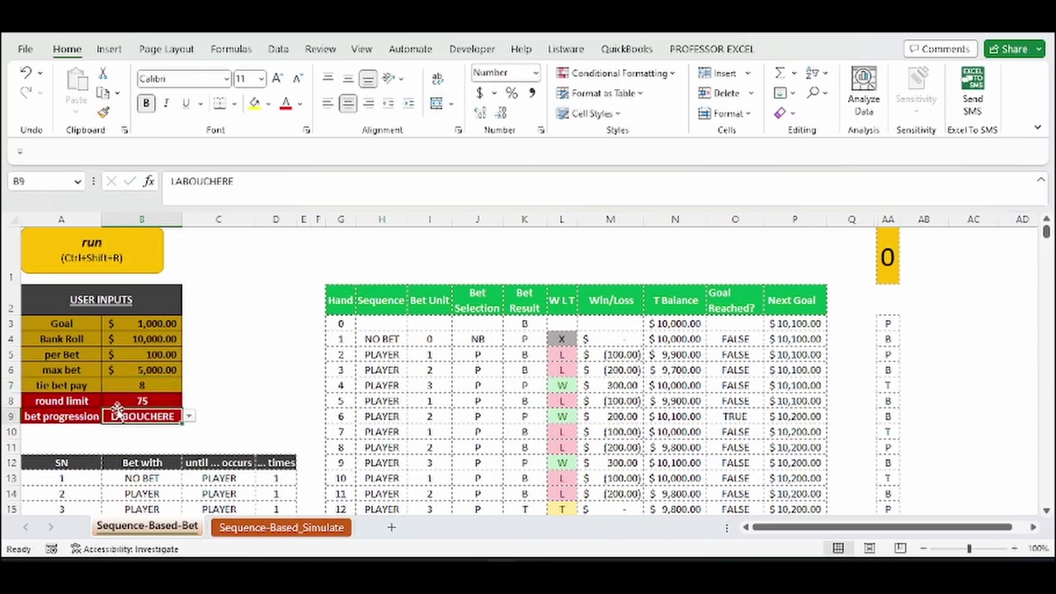
Set sequence row 1 to bet with PLAYER until PLAYER occurs 40 times
scroll(188, 395, "down", 1)
left_click(163, 433)
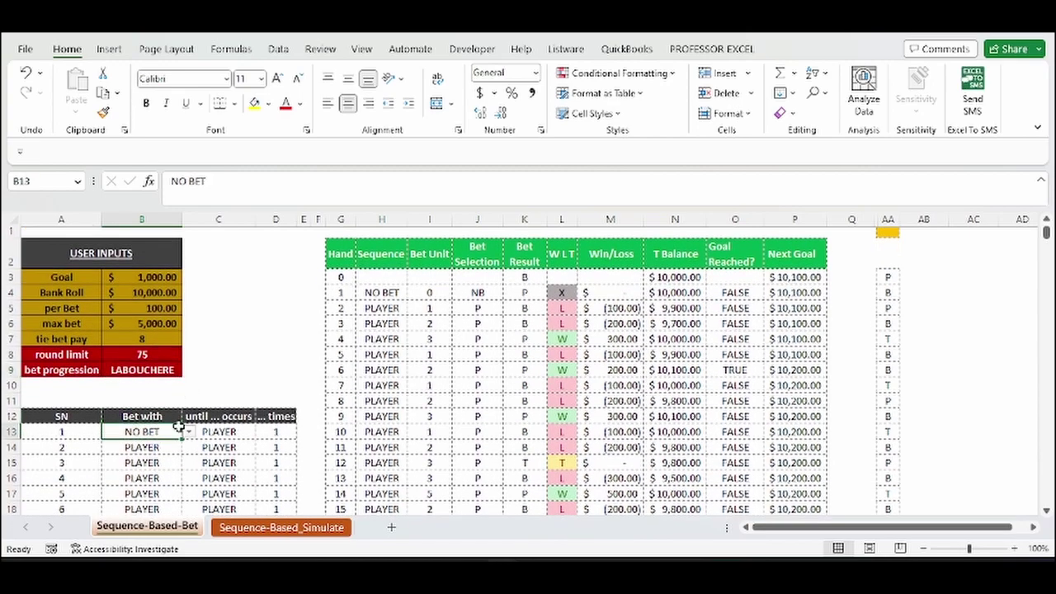
left_click(188, 431)
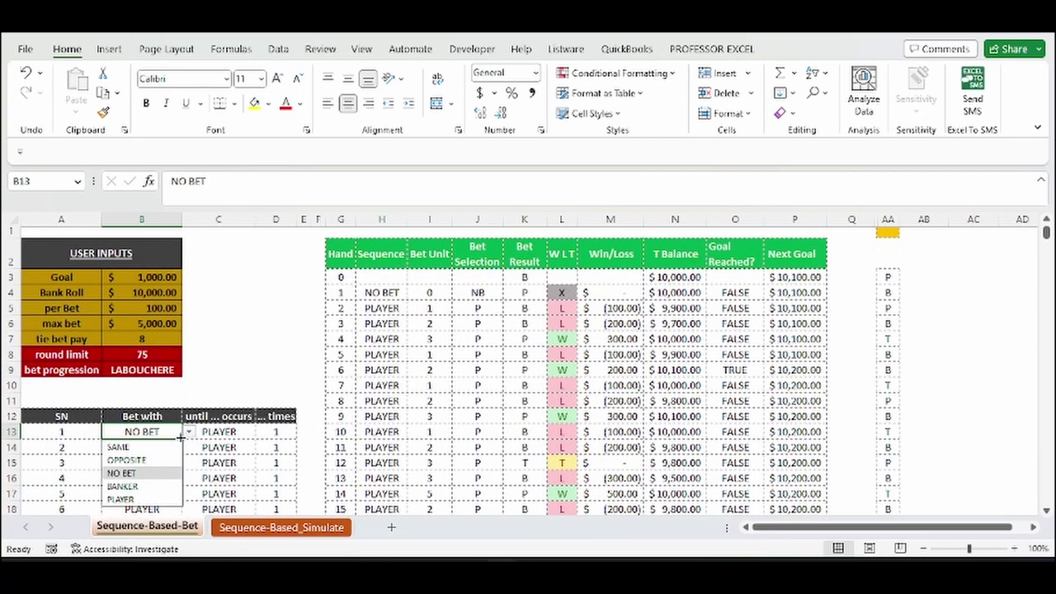
left_click(155, 499)
left_click(275, 435)
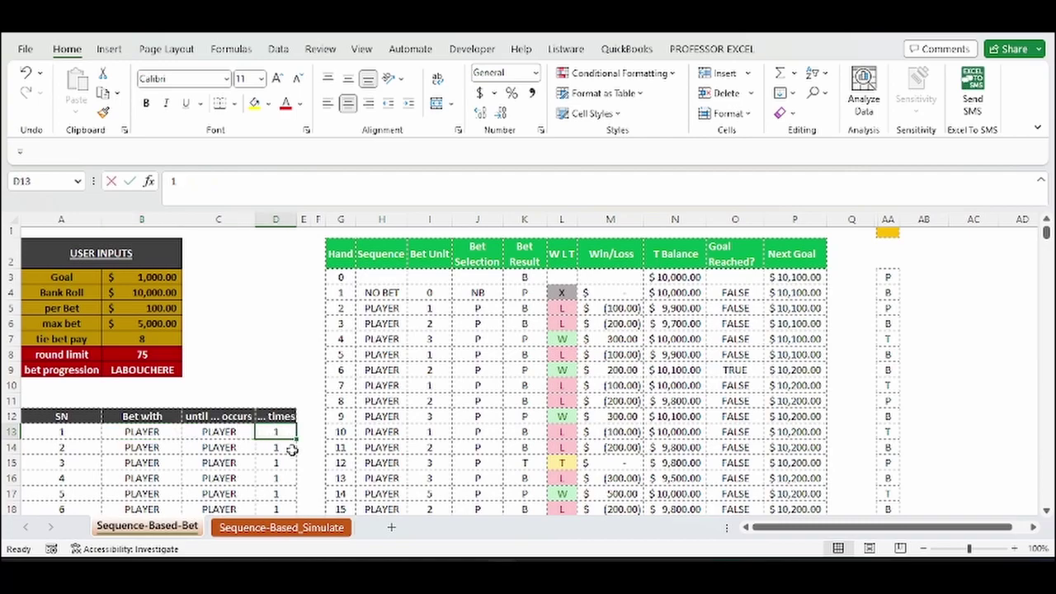
type("40")
left_click(276, 354)
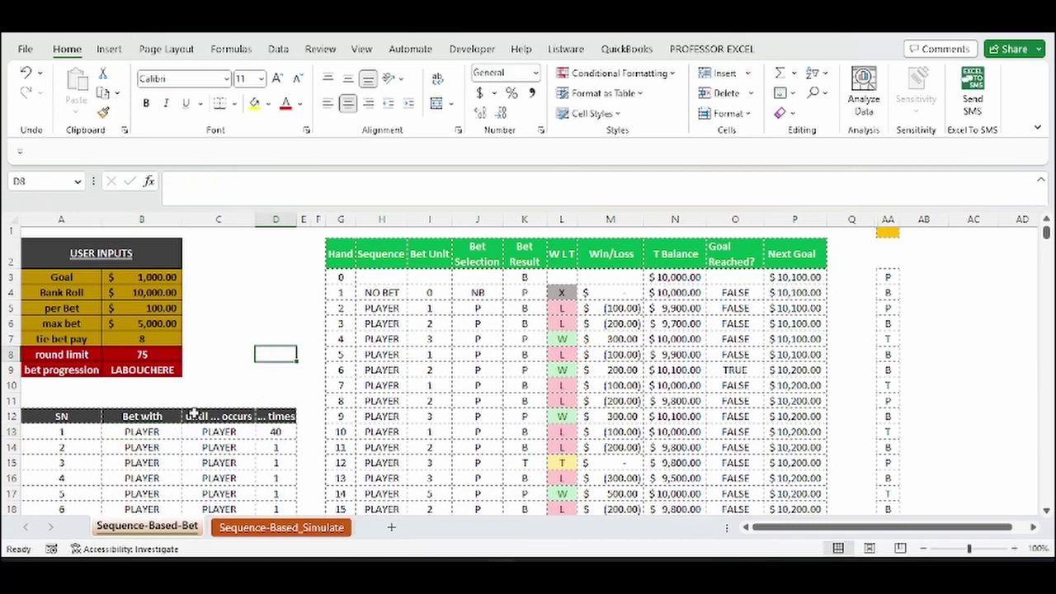
Run the betting simulation and compare the final hand's balance and hand number with the goal
scroll(261, 382, "up", 1)
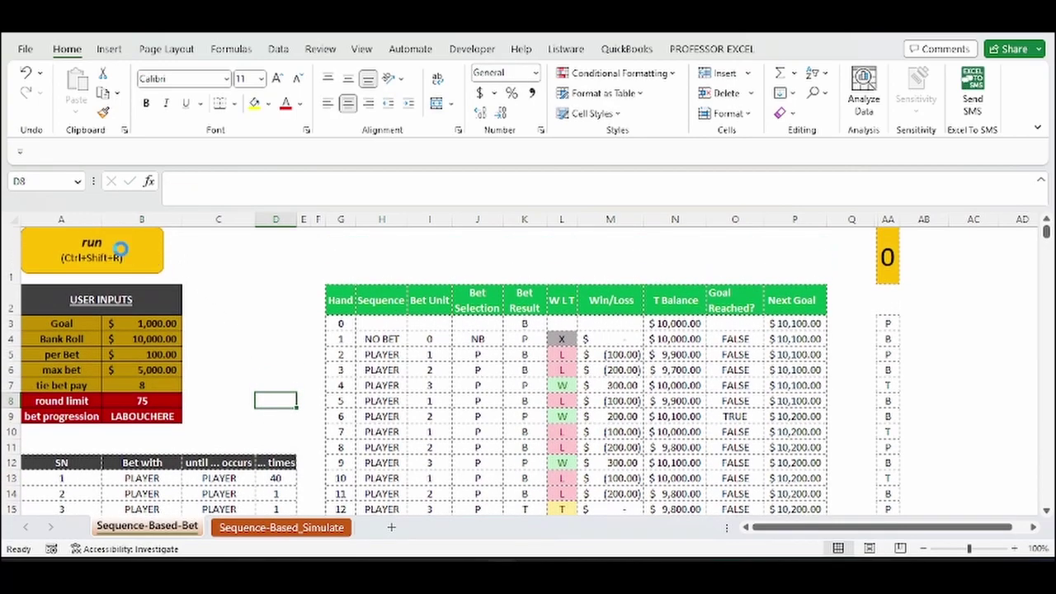
left_click(118, 250)
left_click(542, 341)
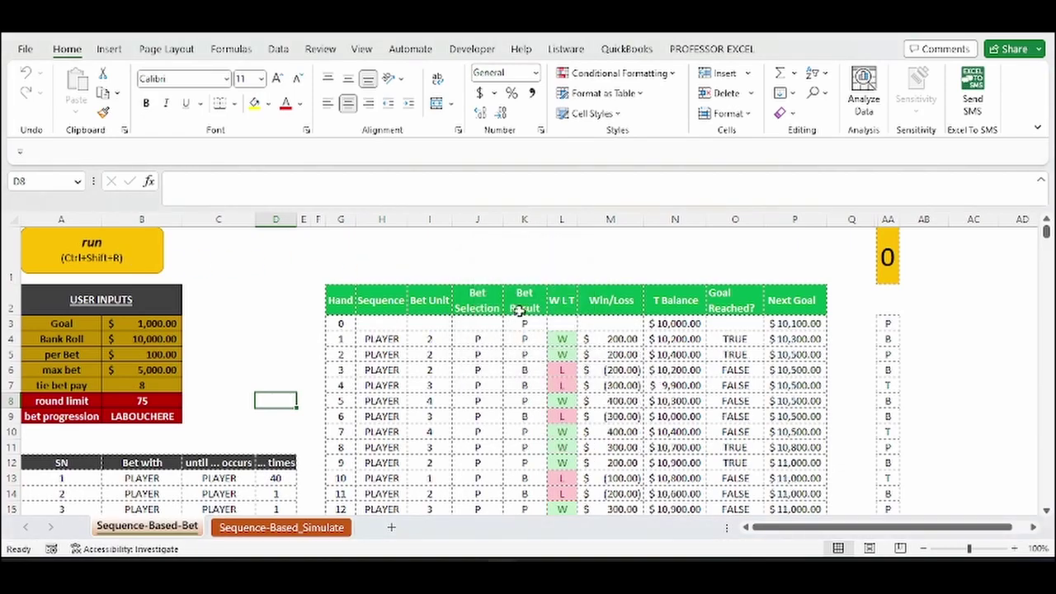
scroll(529, 318, "down", 2)
scroll(507, 402, "up", 2)
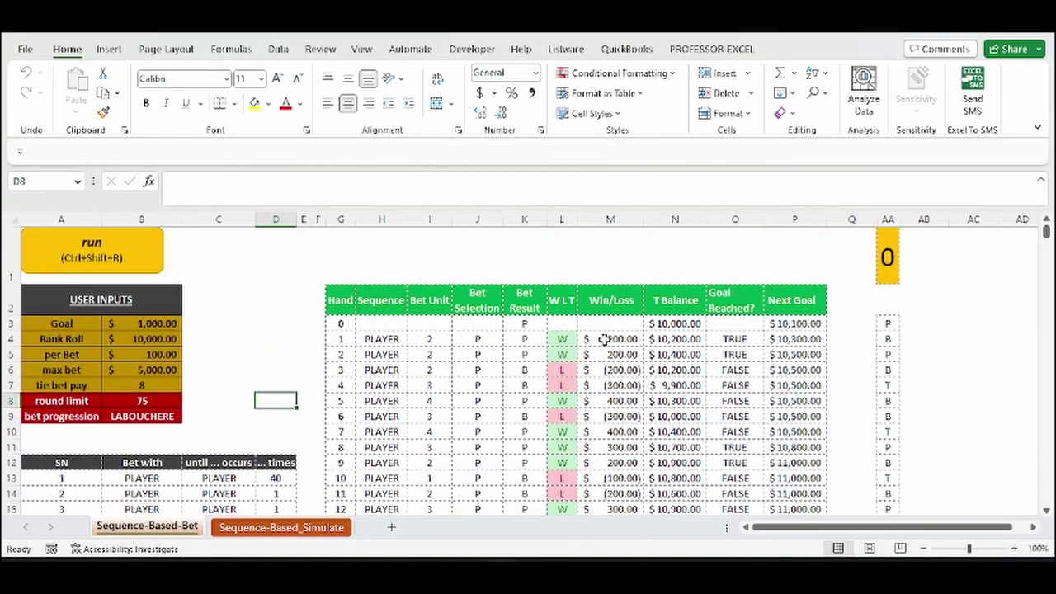
left_click(683, 322)
left_click(123, 324)
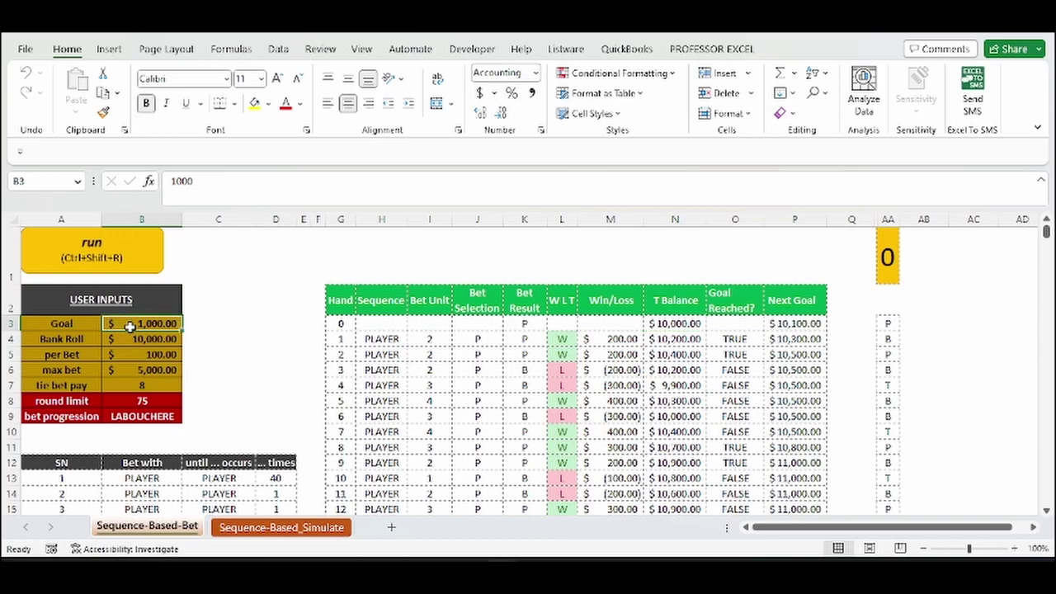
scroll(644, 326, "down", 1)
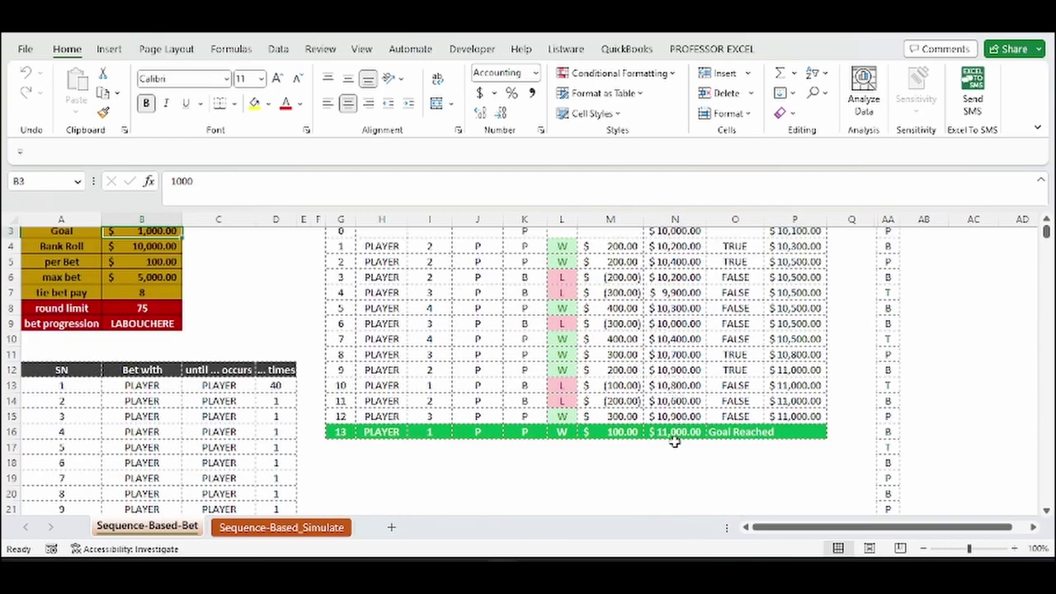
left_click(674, 435)
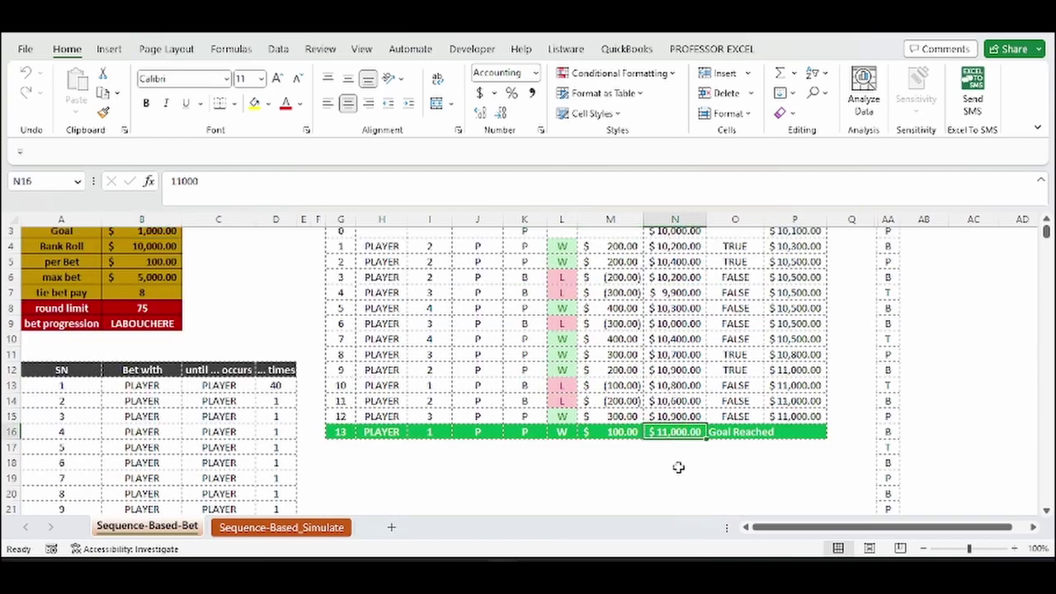
left_click(340, 433)
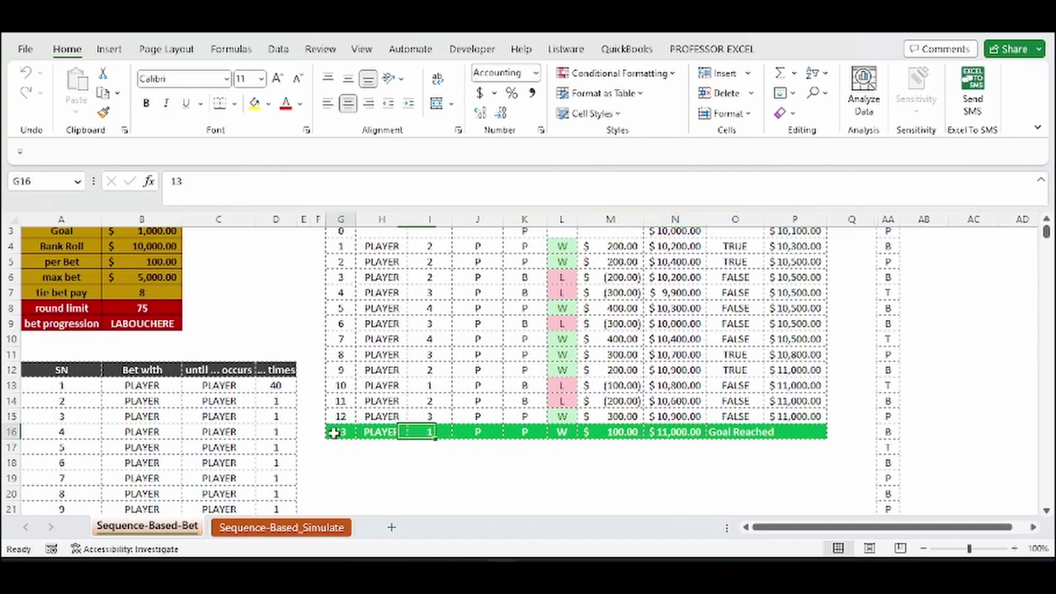
Rerun the betting simulation, dismiss its result message and return to the first hands of the results table
scroll(365, 461, "up", 1)
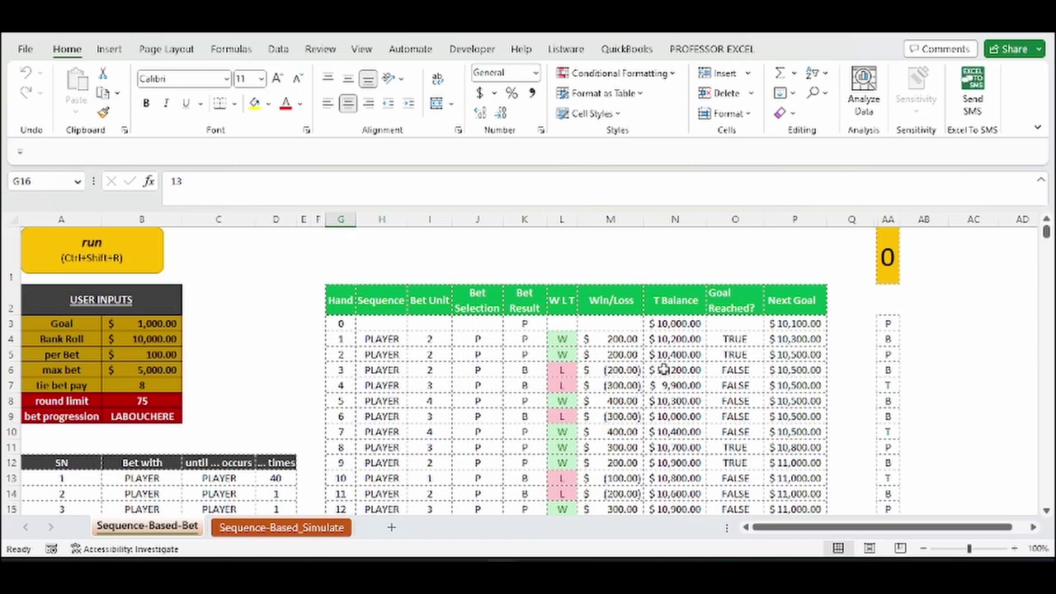
left_click(124, 256)
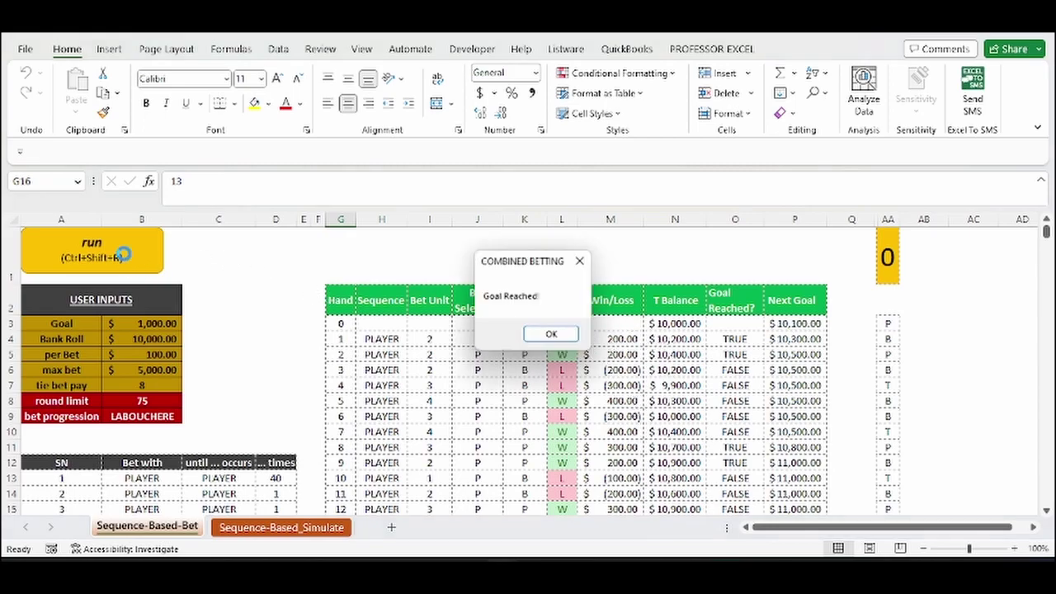
left_click(552, 334)
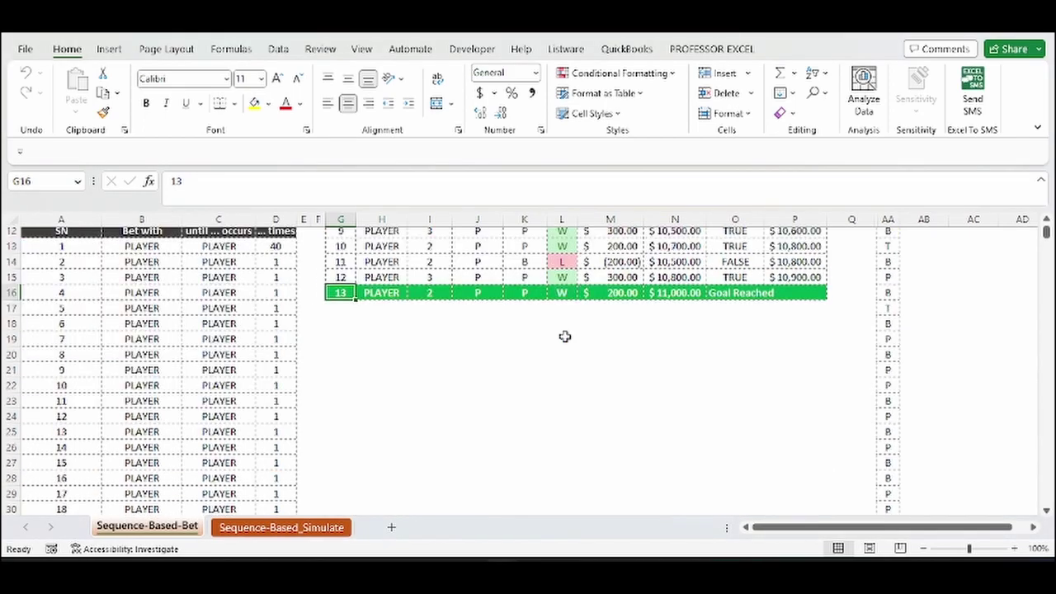
scroll(544, 345, "up", 2)
scroll(360, 391, "up", 2)
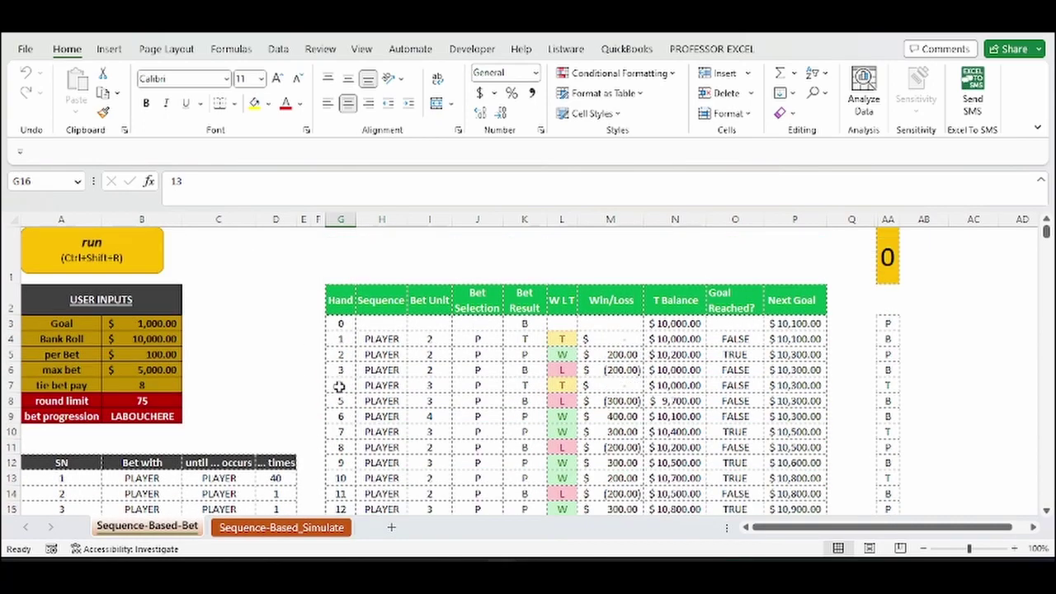
Run the Labouchere simulation once more and examine the win/loss and total balance of the last hand played
left_click(148, 261)
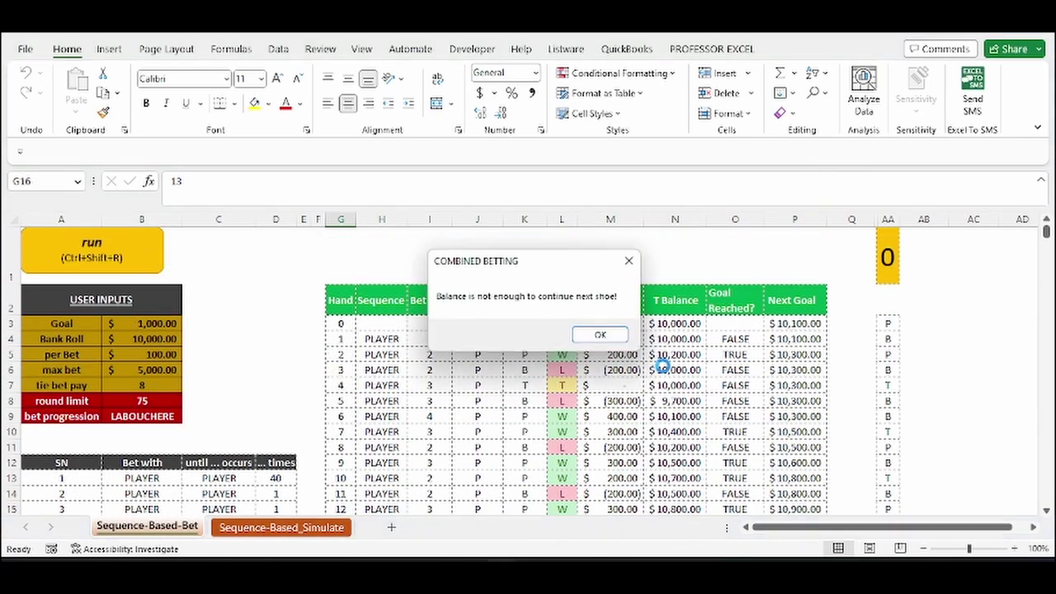
left_click(601, 334)
scroll(611, 346, "down", 8)
scroll(617, 353, "down", 5)
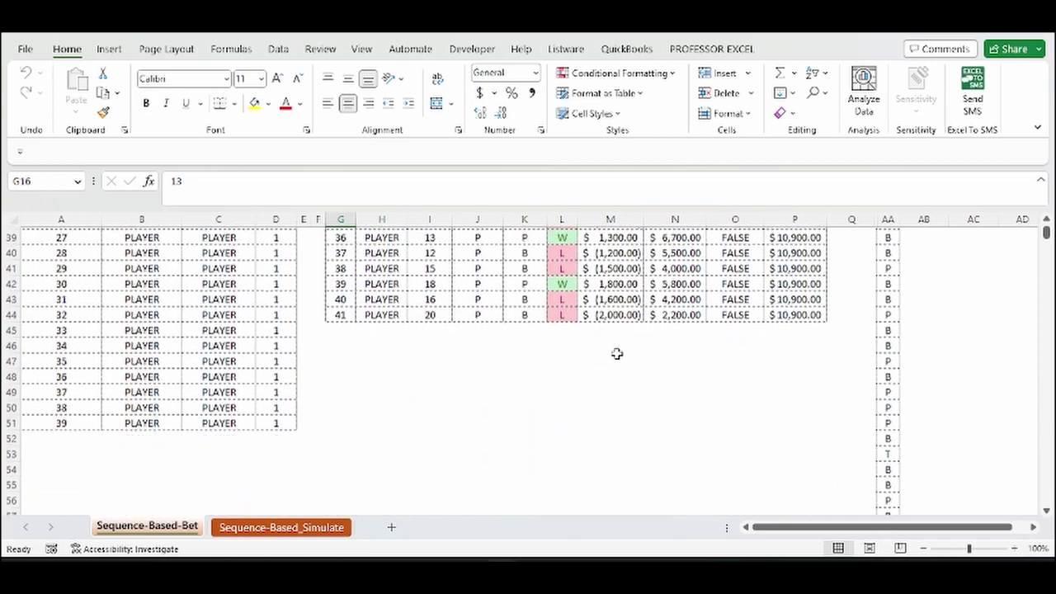
left_click(631, 310)
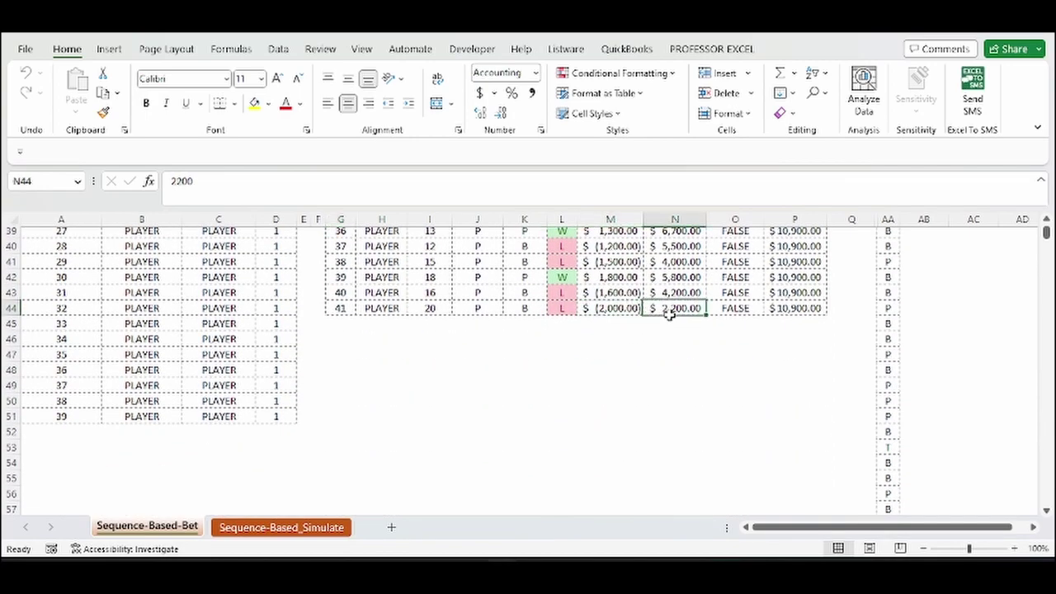
left_click(662, 314)
Rerun the Labouchere betting simulation from the Sequence-Based-Bet sheet and dismiss its result message
scroll(627, 347, "up", 13)
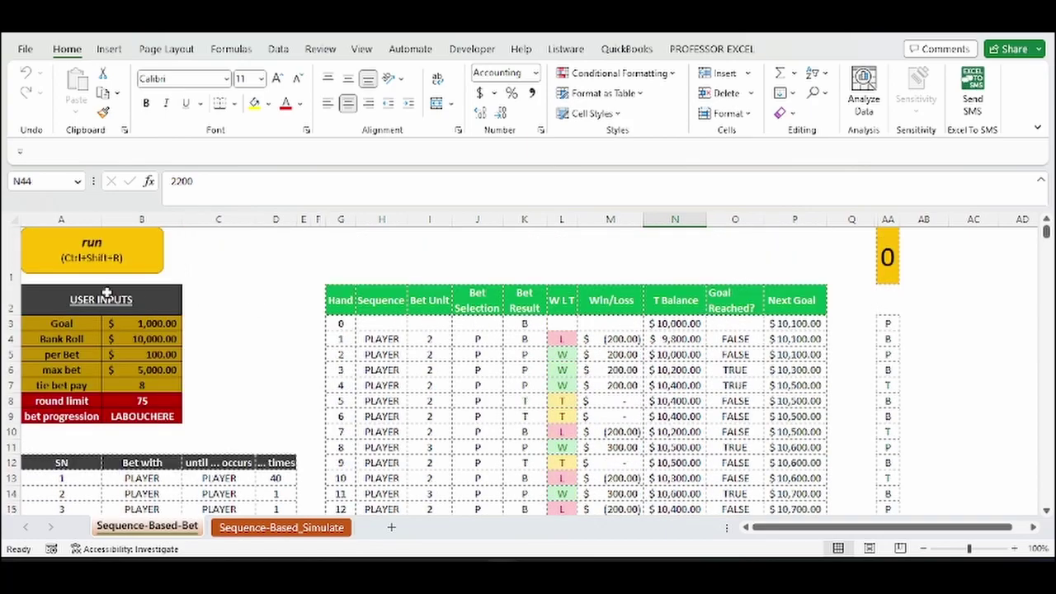
left_click(104, 260)
left_click(548, 335)
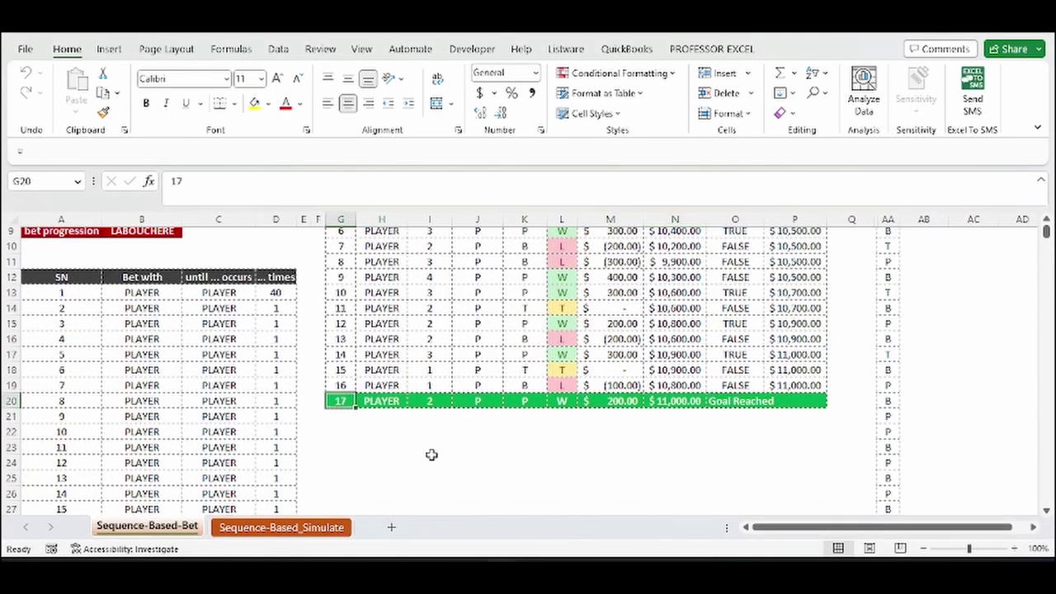
Run the betting simulation again and examine the final hand's number and total balance
scroll(437, 450, "up", 3)
left_click(154, 256)
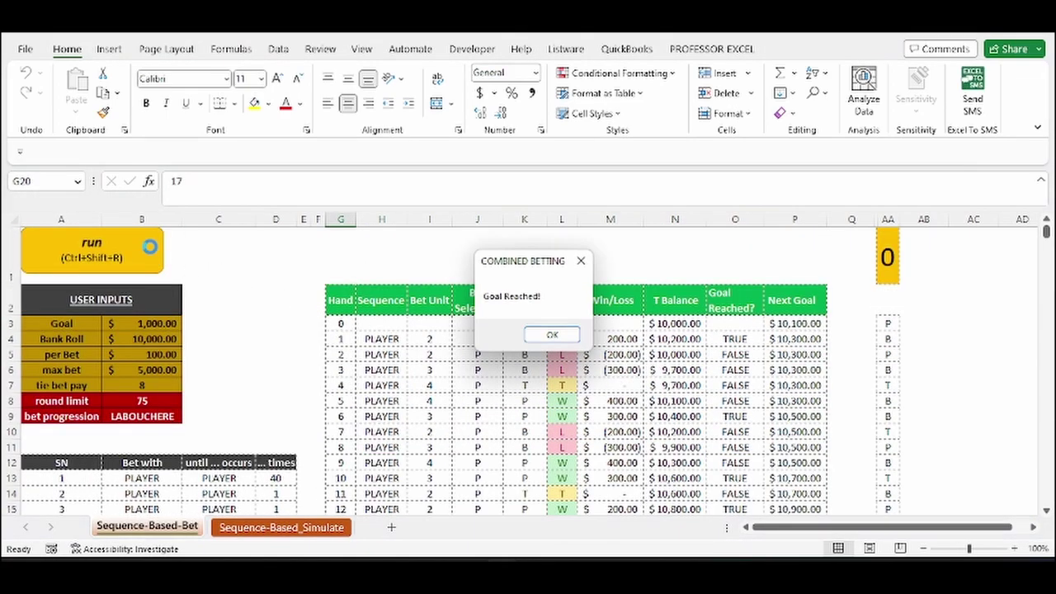
left_click(537, 336)
scroll(537, 336, "down", 1)
scroll(537, 336, "down", 6)
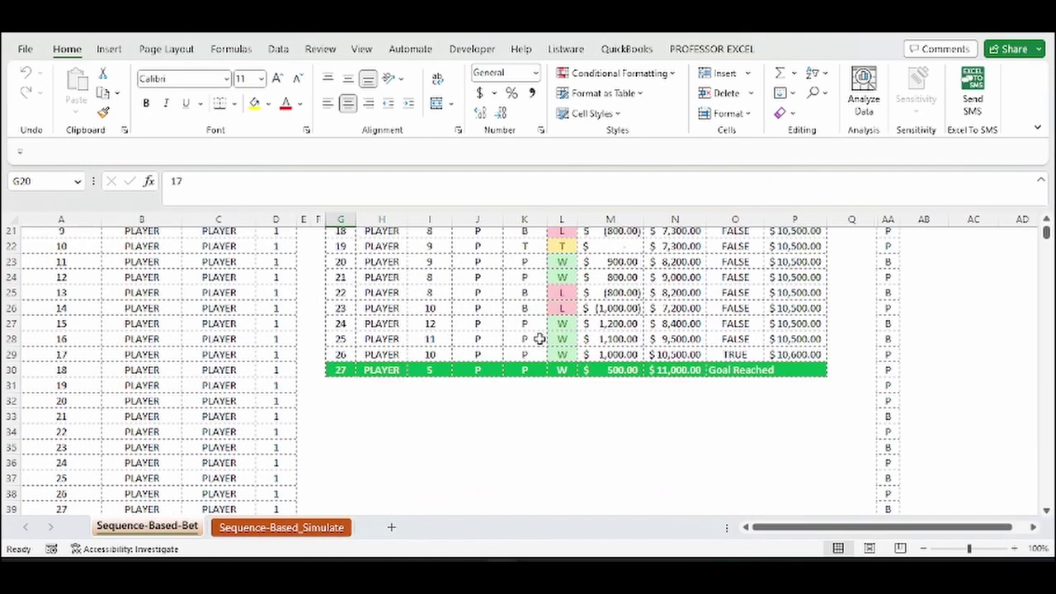
left_click(347, 370)
left_click(684, 371)
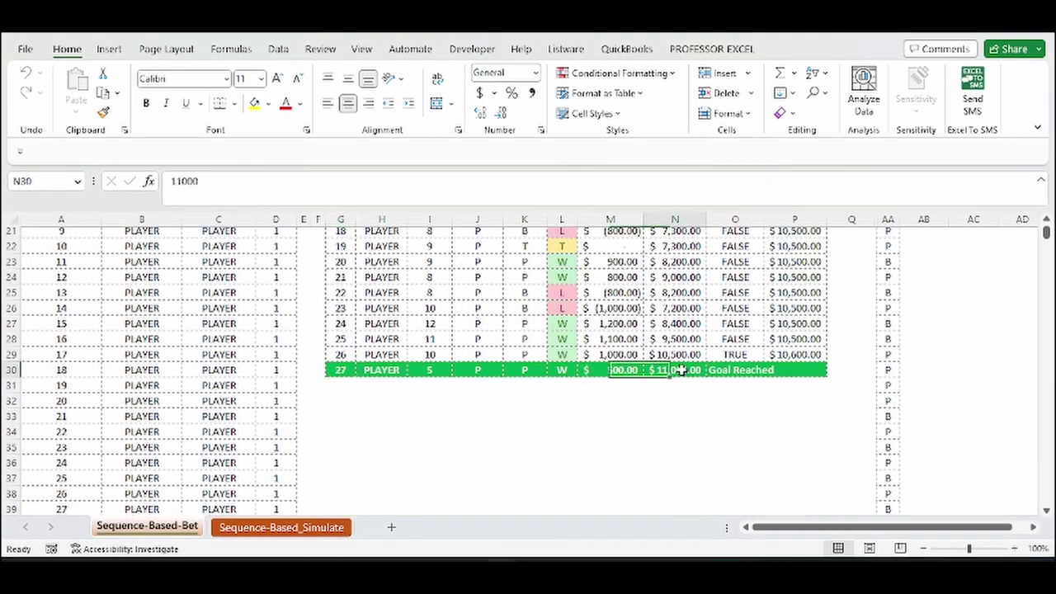
Run another betting simulation, dismiss its message and check the win/loss and total balance of the last hand played
scroll(627, 371, "up", 7)
left_click(94, 259)
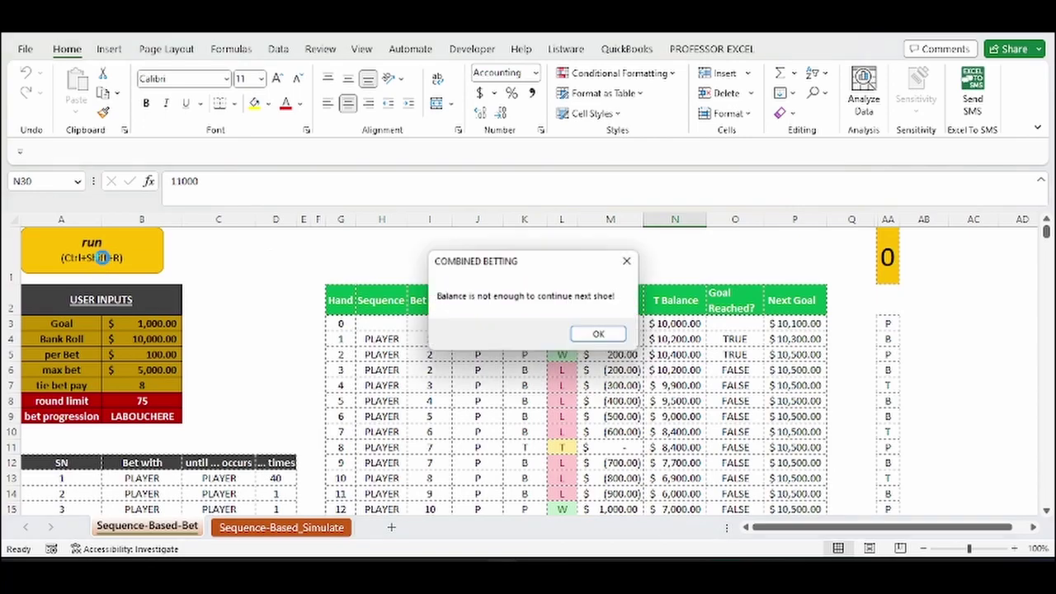
left_click(588, 336)
scroll(586, 339, "down", 3)
scroll(586, 339, "down", 11)
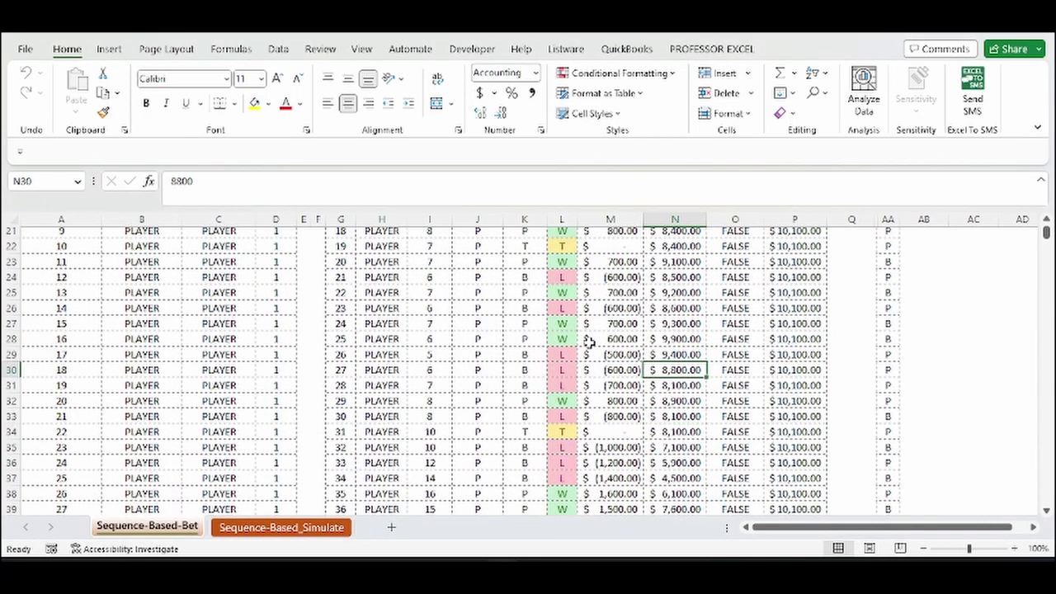
scroll(590, 344, "up", 3)
scroll(600, 342, "down", 1)
left_click(598, 355)
left_click(666, 355)
Repeat the betting simulation and inspect the final hand's number and the win/loss of the hand before it
scroll(595, 347, "up", 12)
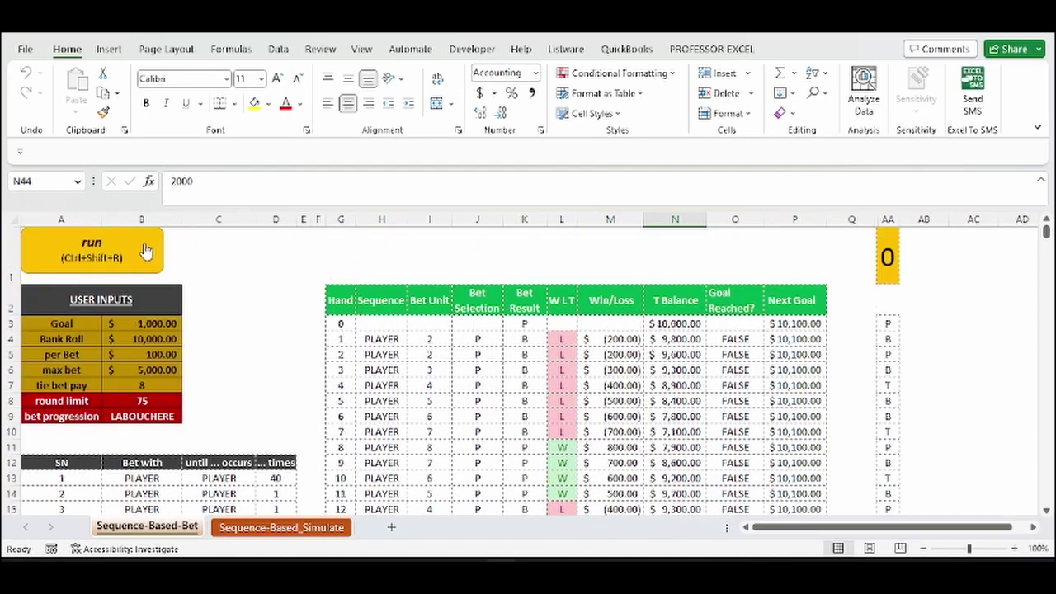
left_click(144, 252)
left_click(547, 336)
scroll(546, 340, "down", 10)
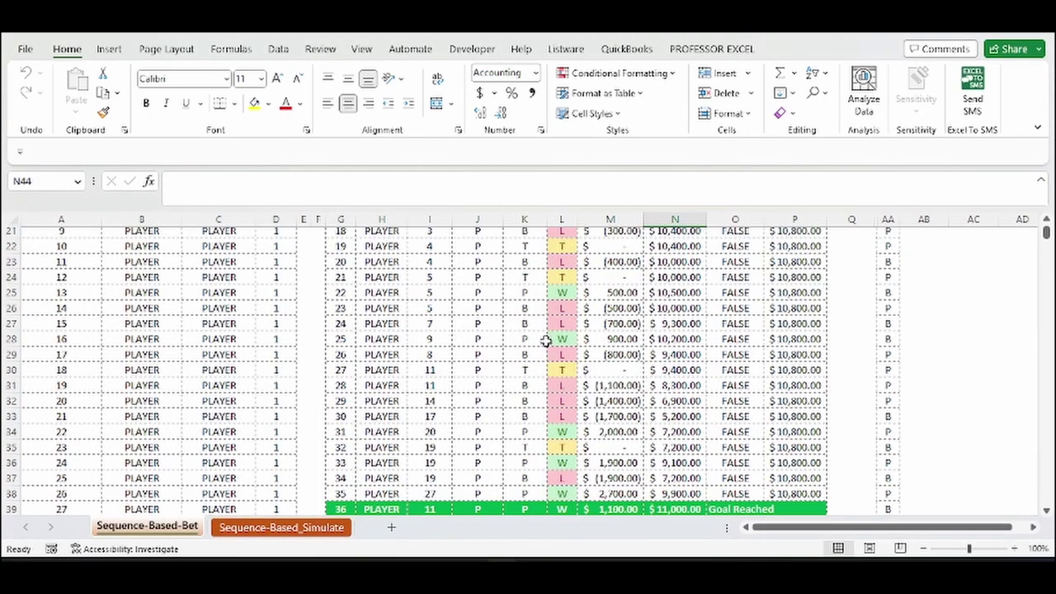
left_click(343, 369)
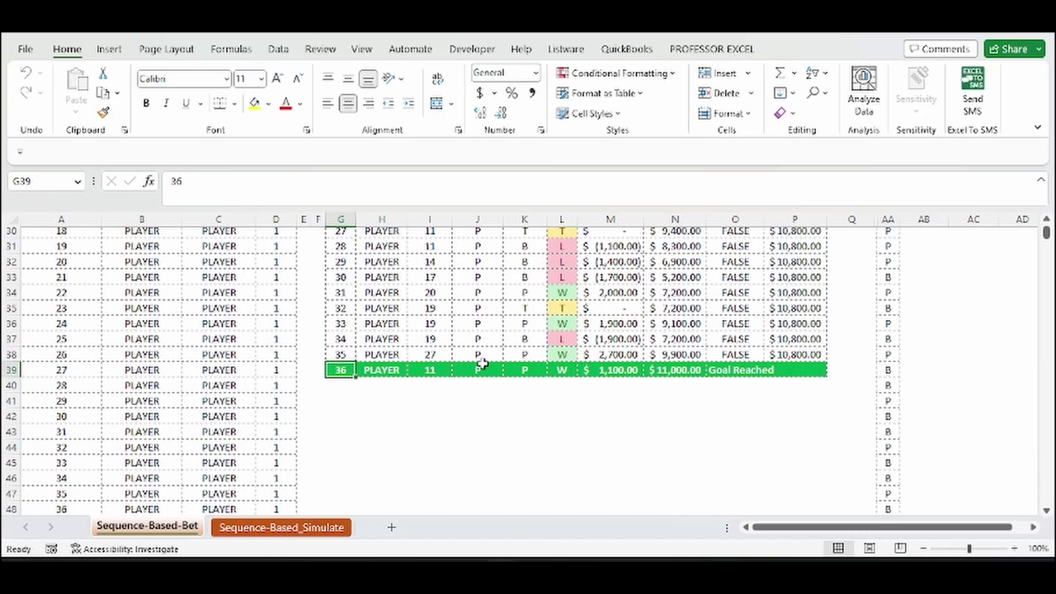
left_click(609, 354)
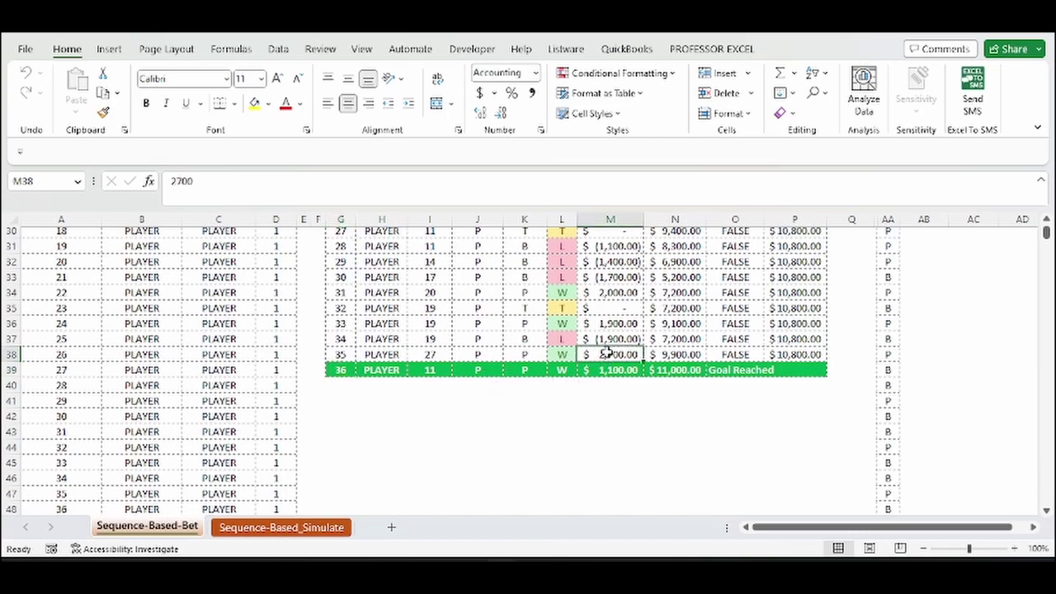
On the Sequence-Based_Simulate sheet, widen column B and set the max bet to 5000
left_click(306, 528)
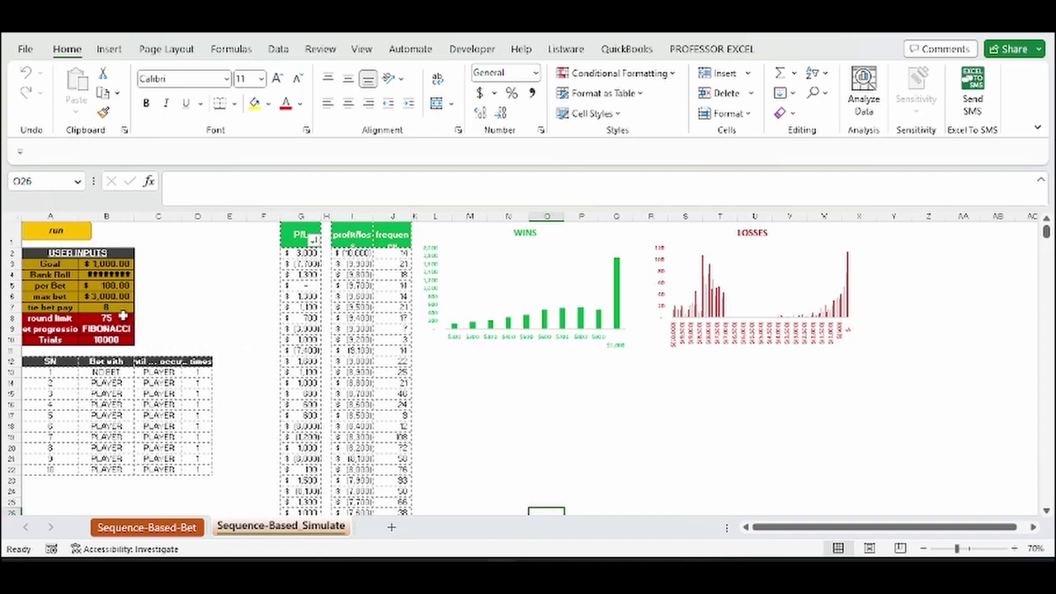
left_click_drag(134, 216, 166, 216)
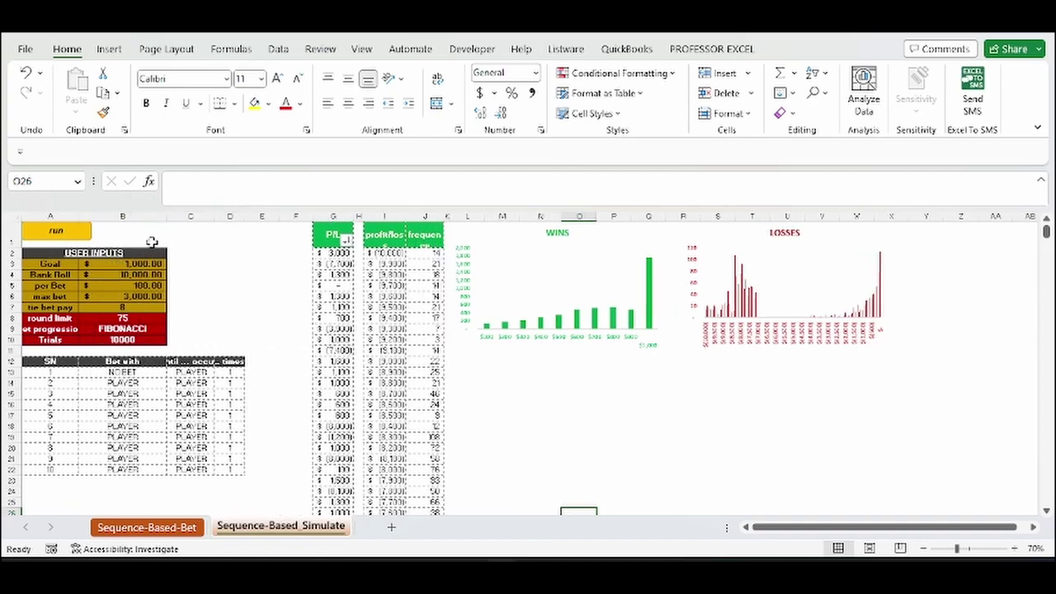
left_click(147, 296)
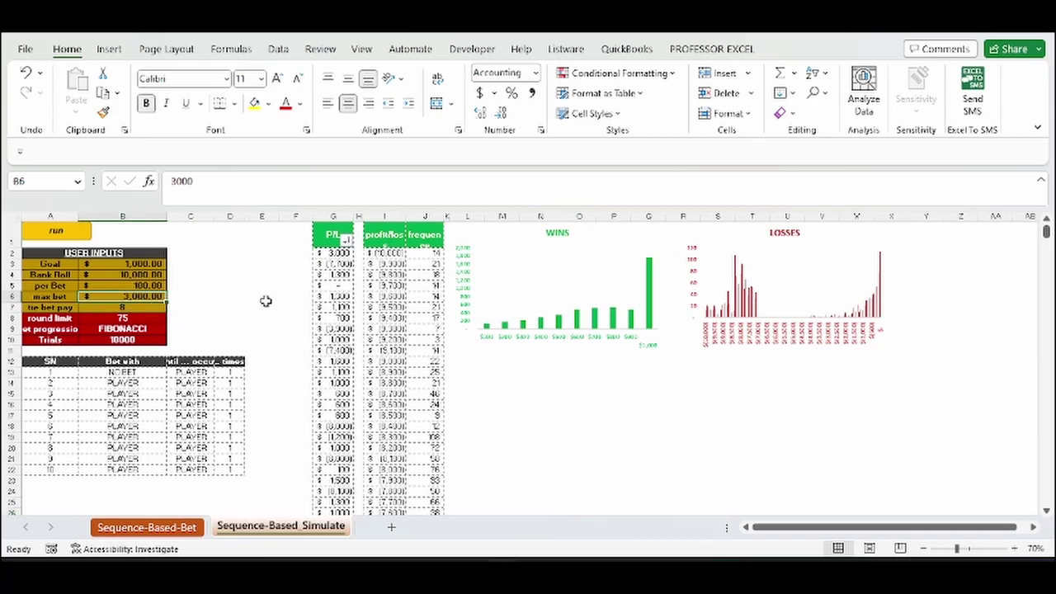
type("5000")
key("Return")
key("Return")
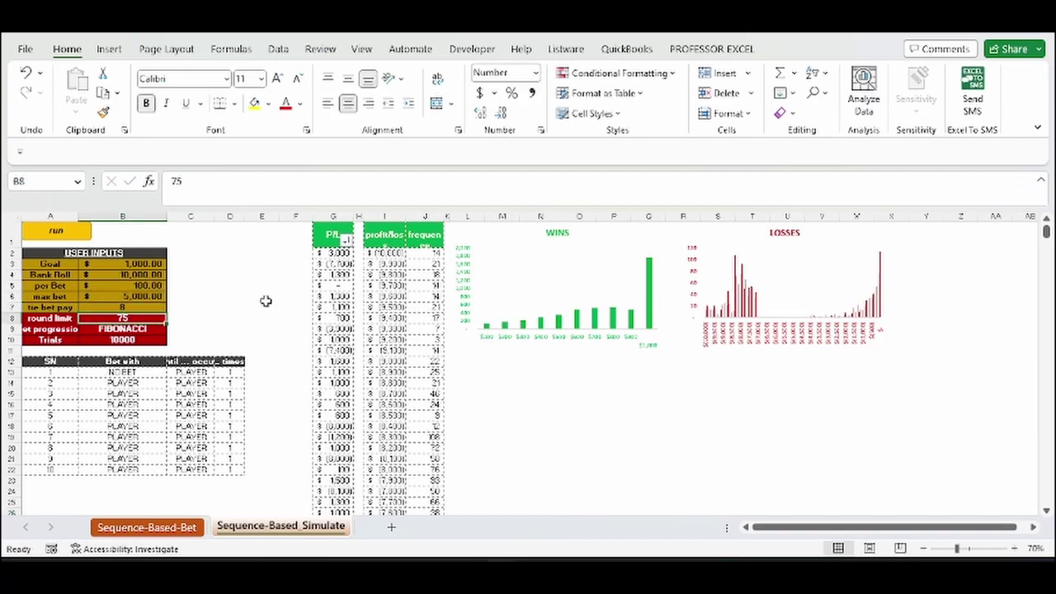
Set the bet progression to LABOUCHERE and the number of trials to 1000
left_click(161, 328)
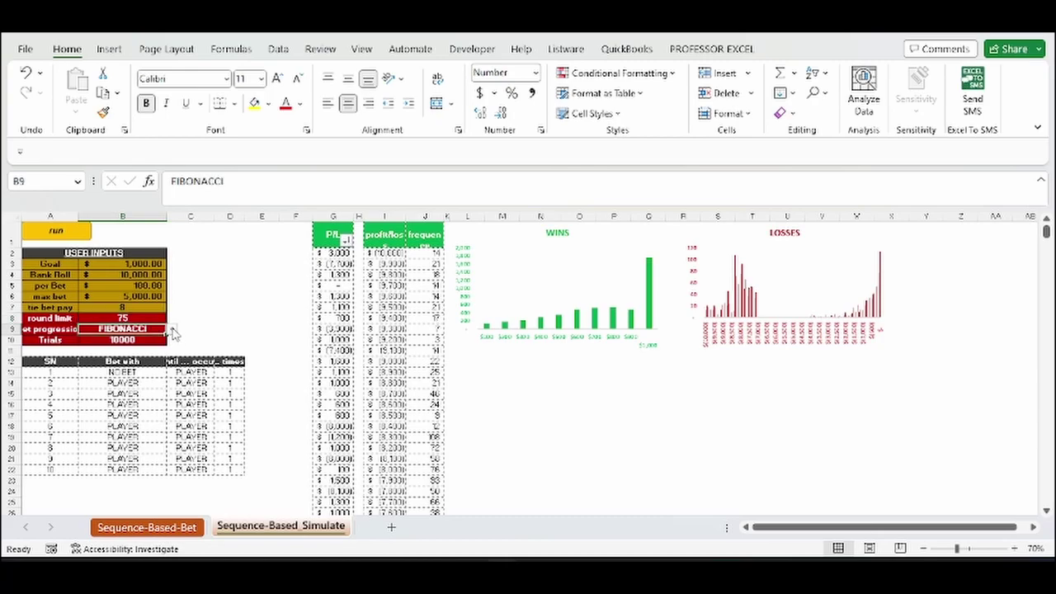
left_click(173, 330)
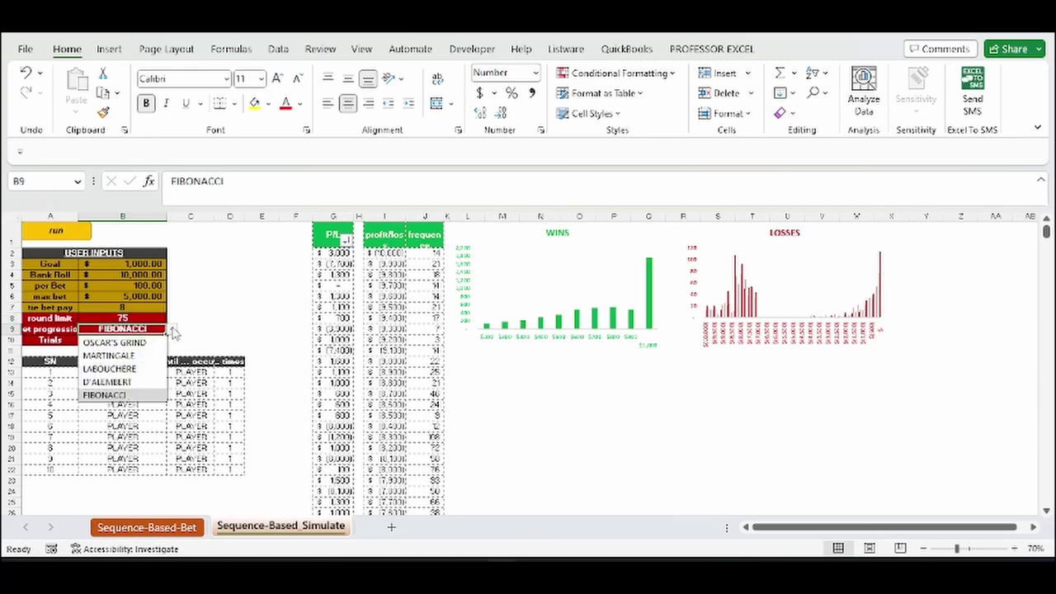
left_click(144, 368)
left_click(145, 342)
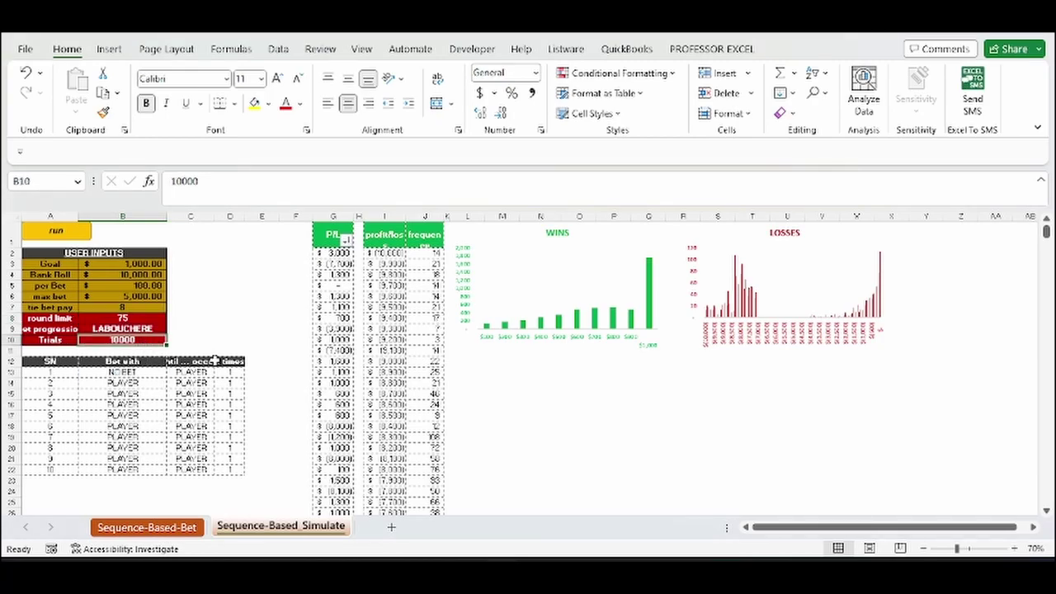
type("1000")
key("Return")
Set sequence row 1 of the trial simulation to bet with PLAYER until PLAYER occurs 40 times
left_click(146, 373)
left_click(172, 373)
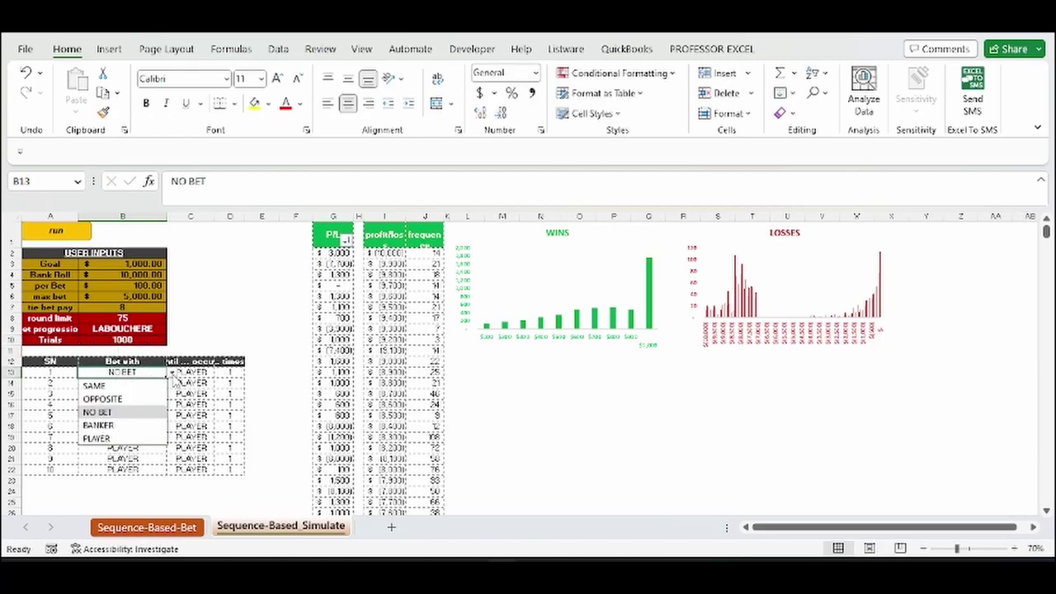
left_click(147, 437)
left_click(231, 377)
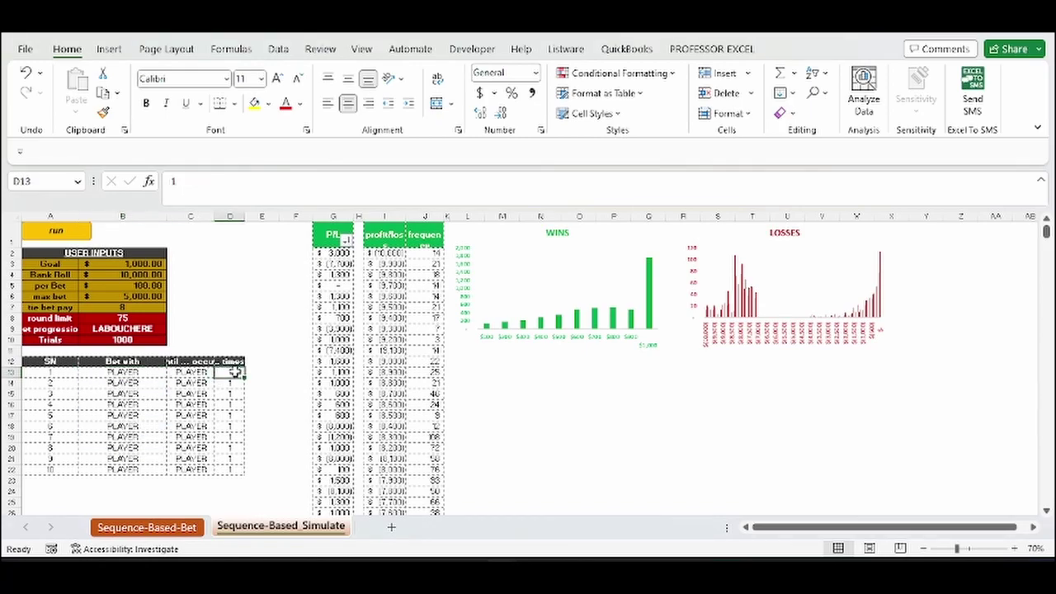
type("40")
left_click(261, 318)
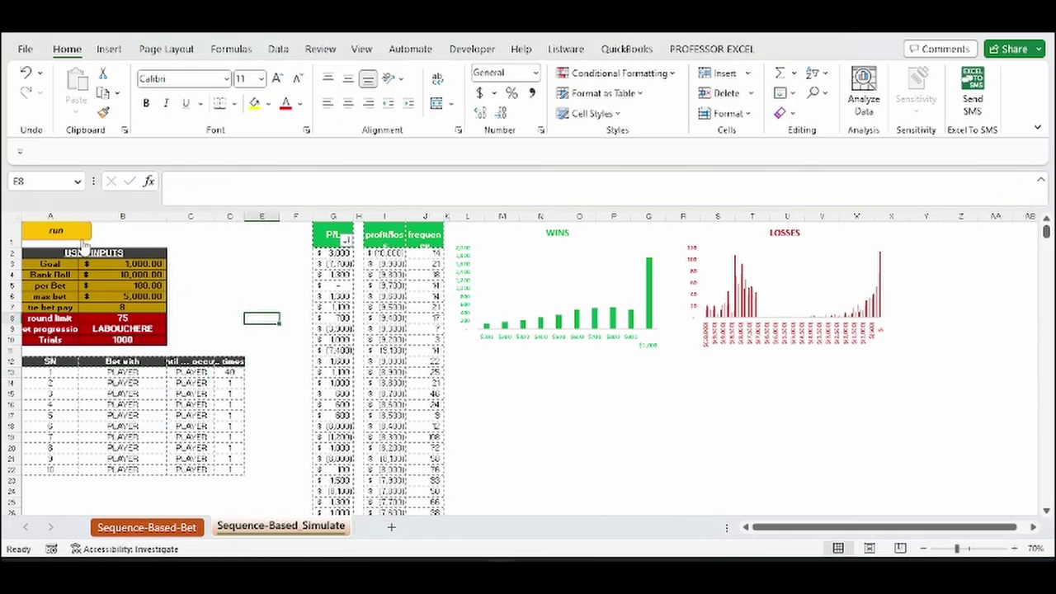
Run the 1000-trial simulation and select the whole P/L column to read its summary statistics
left_click(81, 233)
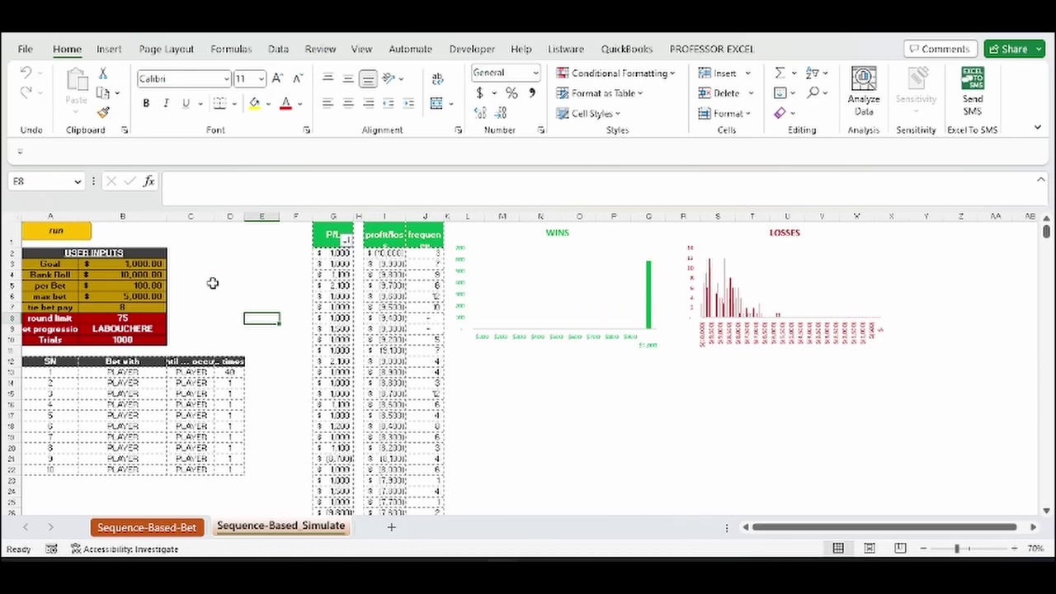
left_click(330, 215)
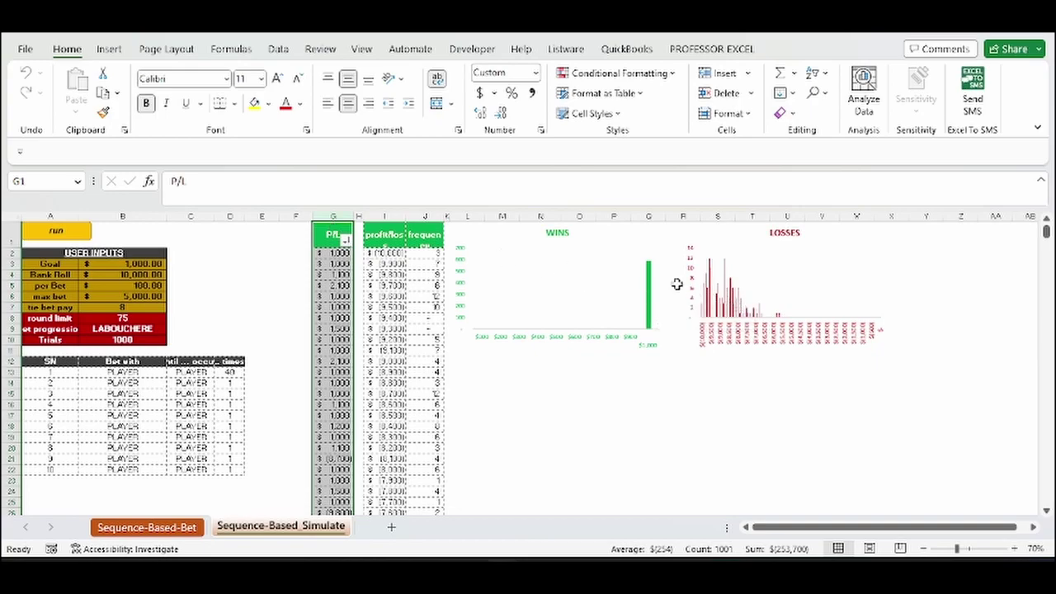
Add data labels to the WINS chart's series and check the frequencies of its source rows for profits of 100 to 1,000
right_click(650, 287)
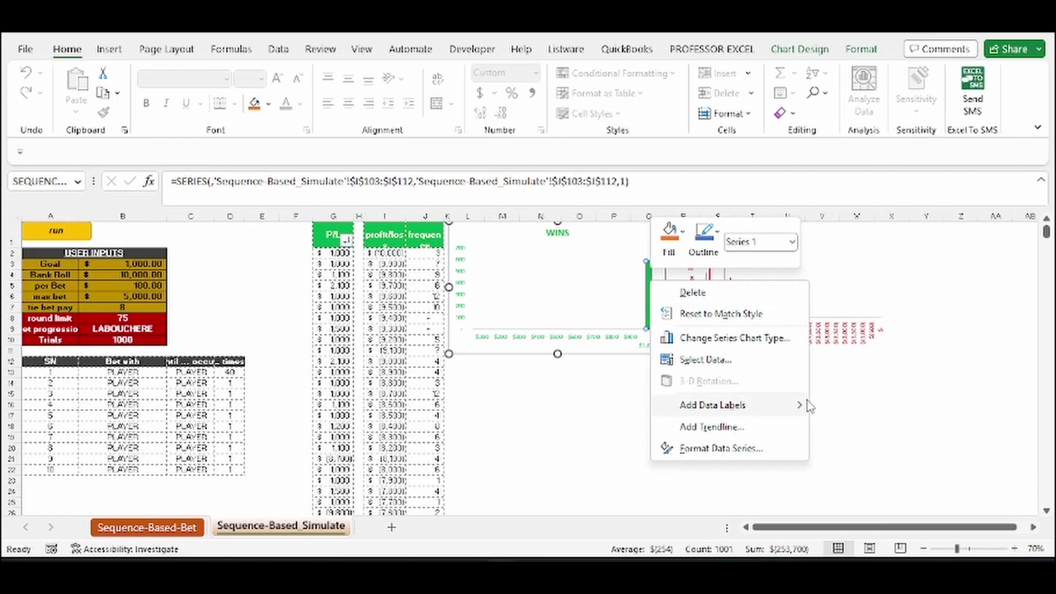
left_click(799, 405)
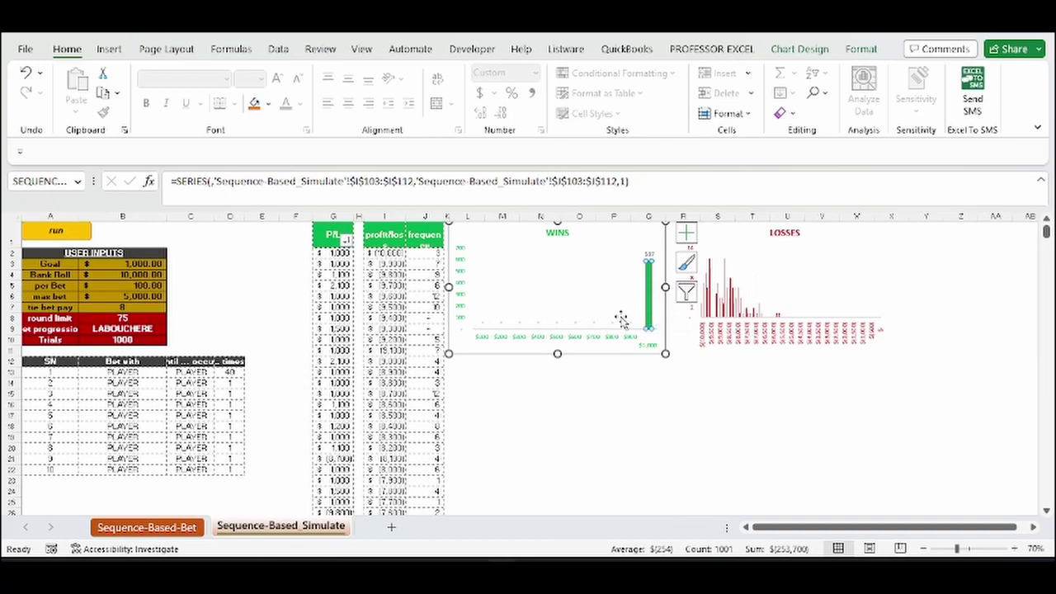
scroll(469, 418, "down", 11)
scroll(452, 415, "down", 20)
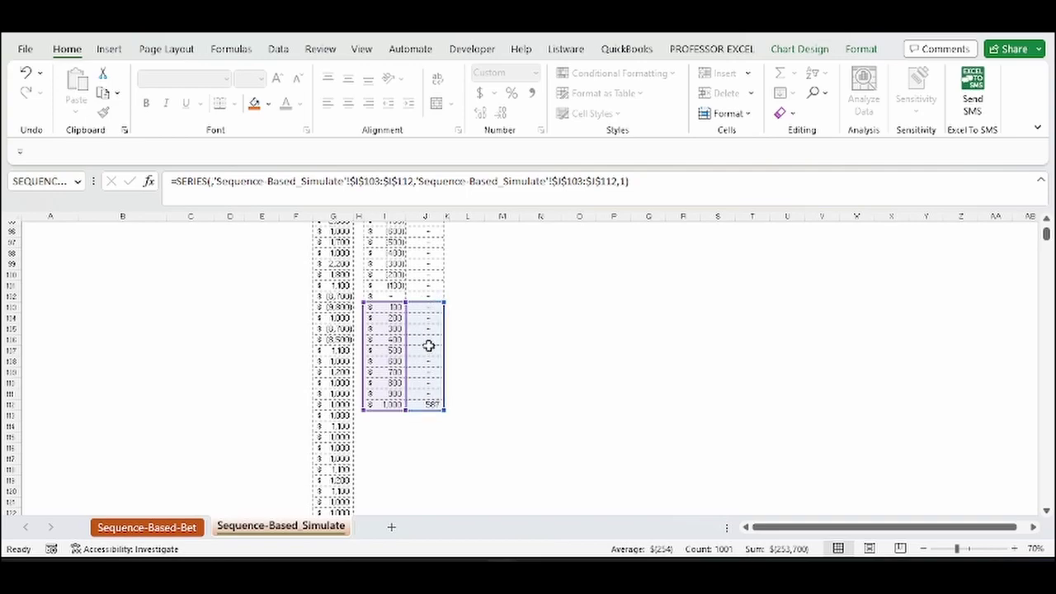
scroll(430, 392, "up", 20)
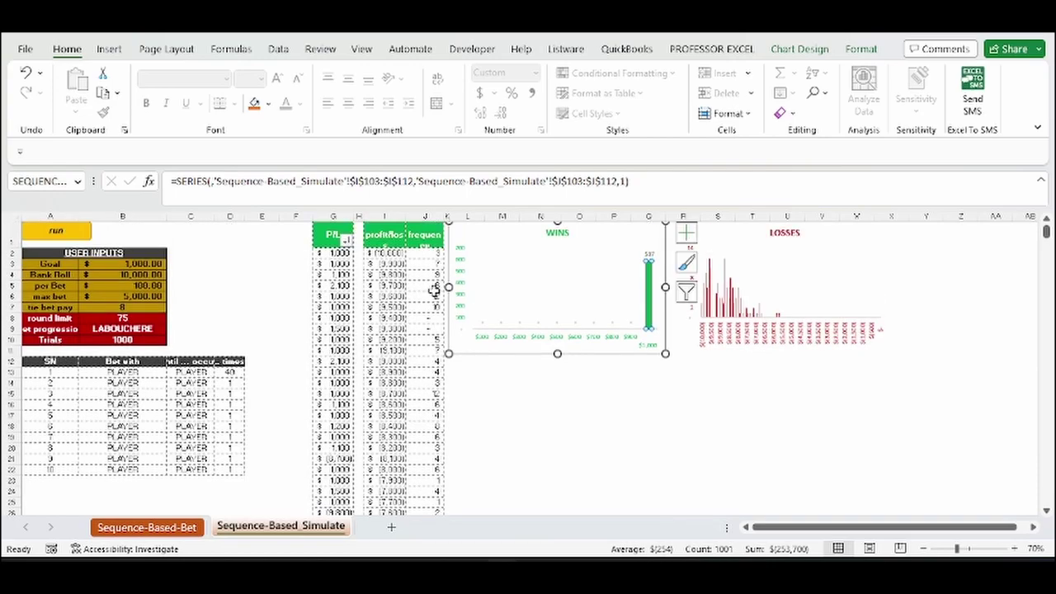
Add data labels to the bars of the LOSSES chart
right_click(746, 299)
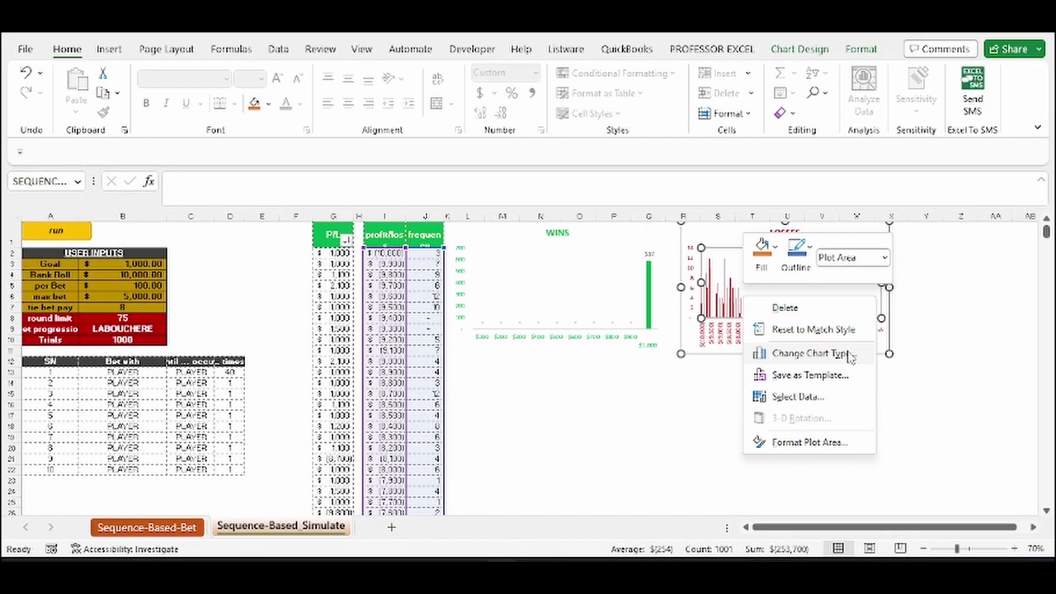
key("Escape")
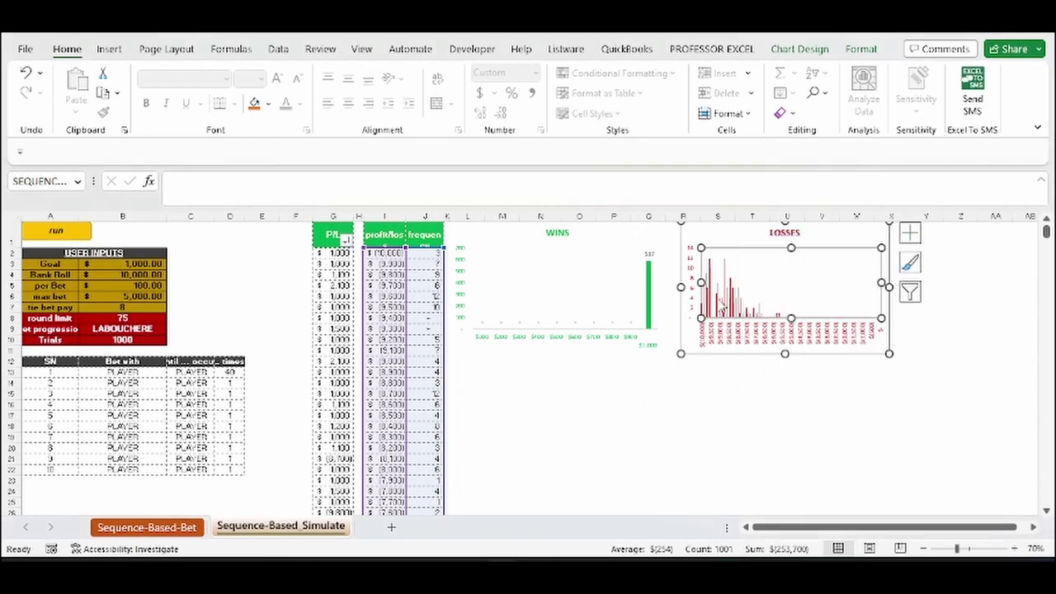
right_click(721, 306)
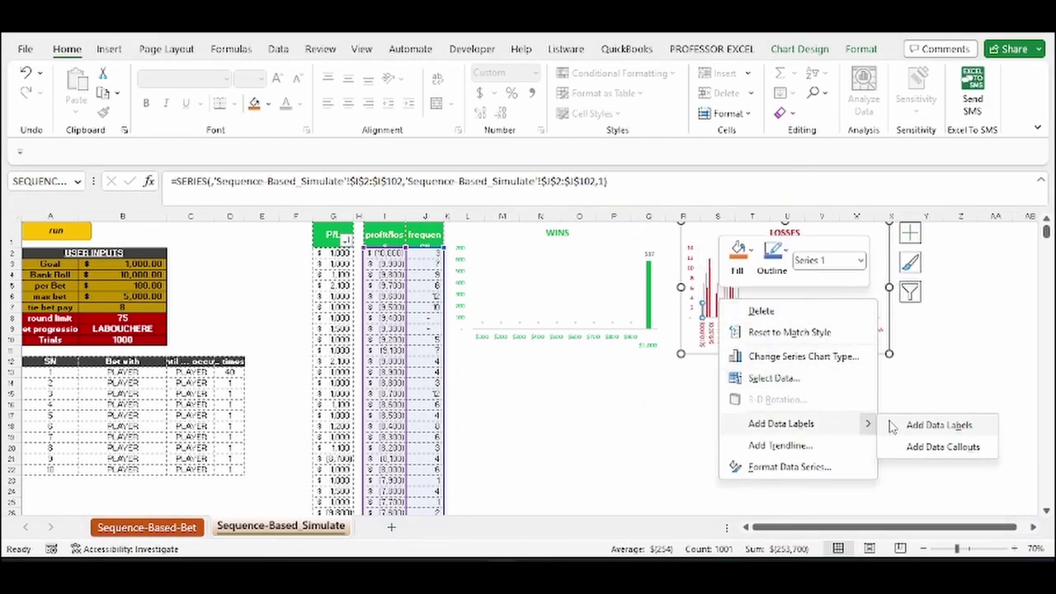
left_click(901, 426)
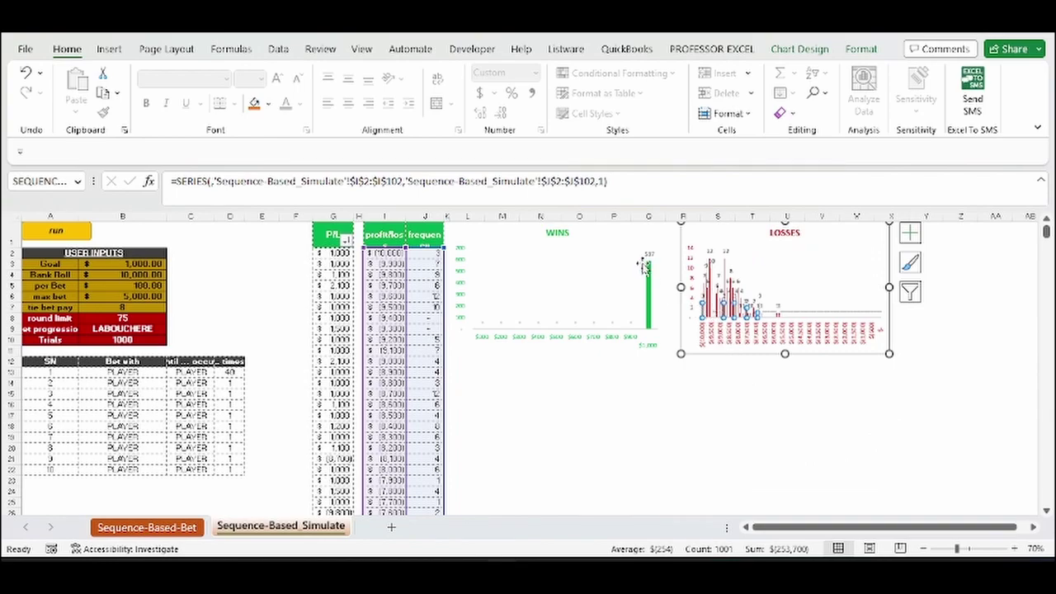
mouse_move(653, 275)
Set the bank roll to 20000 and rerun the 1000-trial simulation
left_click(137, 275)
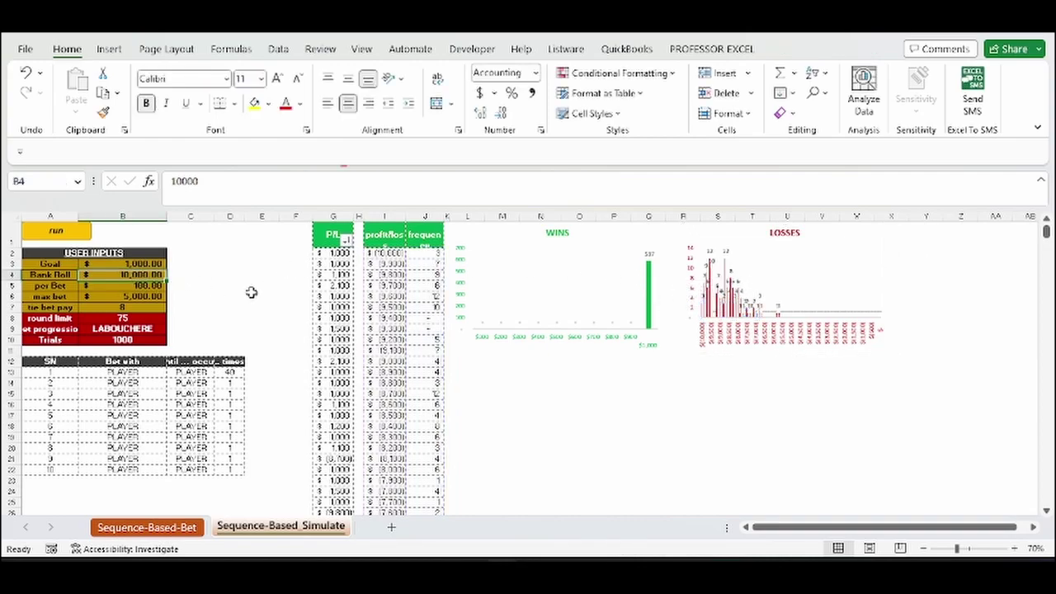
type("20000")
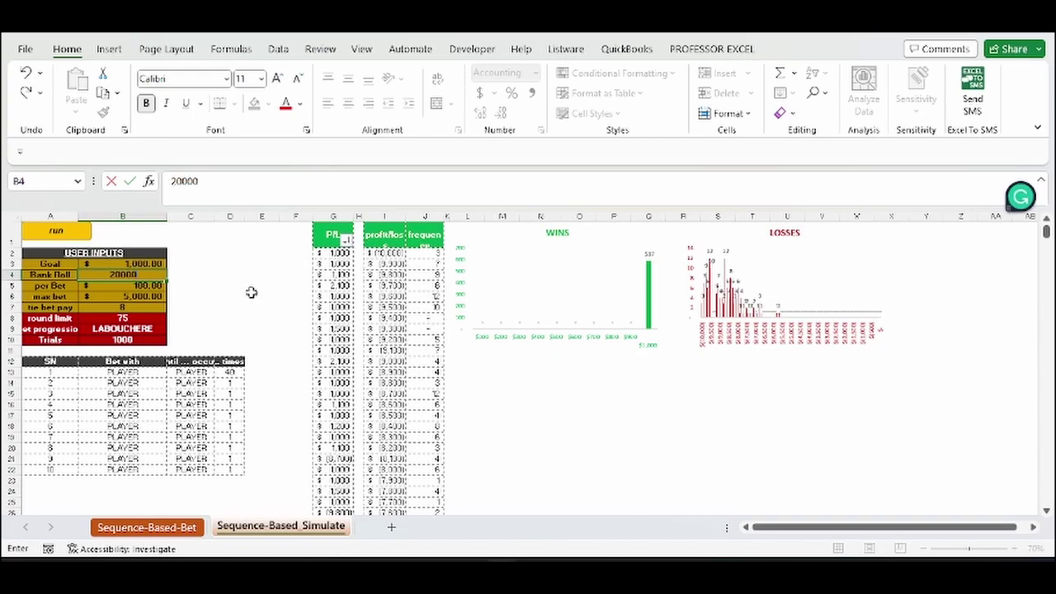
key("Return")
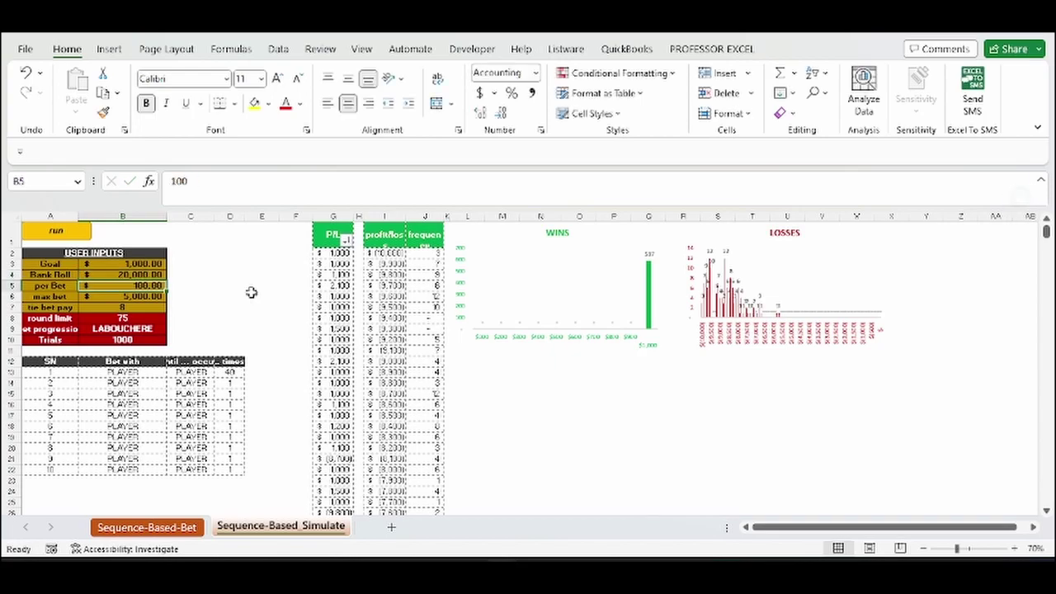
left_click(74, 232)
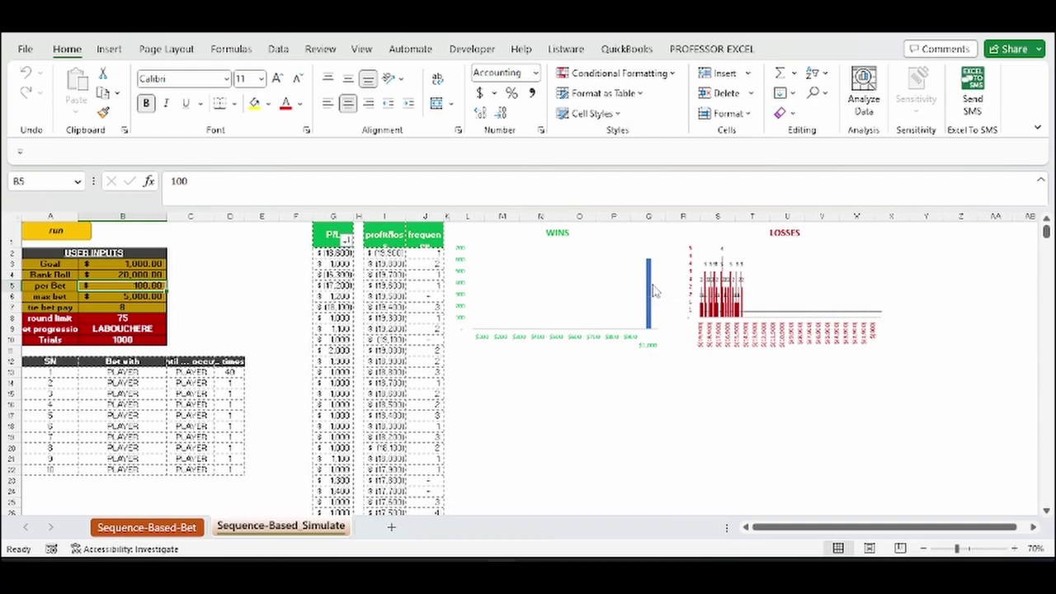
Add data labels to the WINS chart's bars and check the $1,000 row's frequency in the chart's source range
right_click(652, 290)
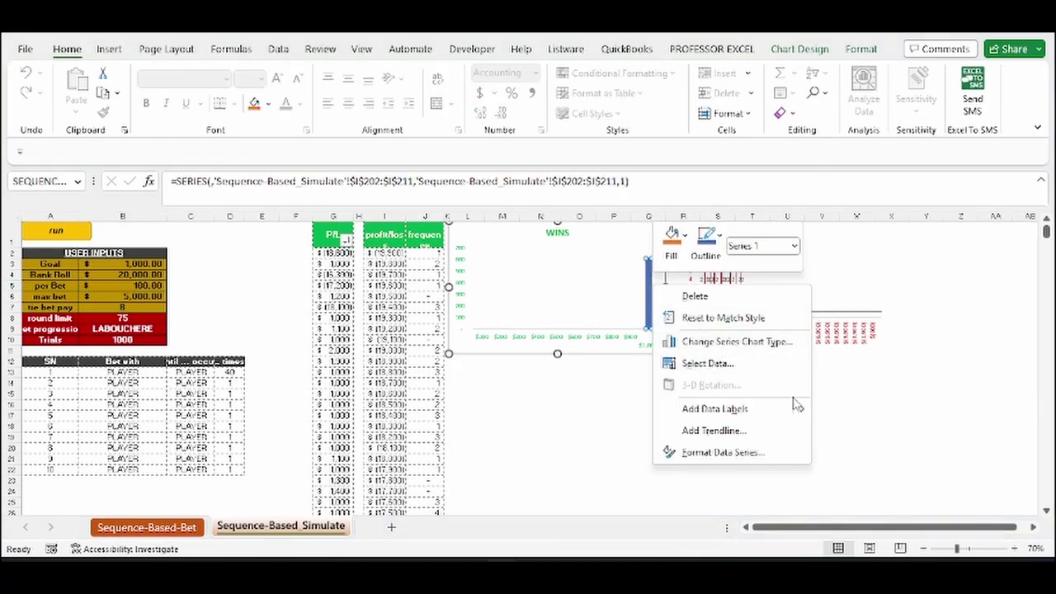
mouse_move(797, 409)
left_click(830, 413)
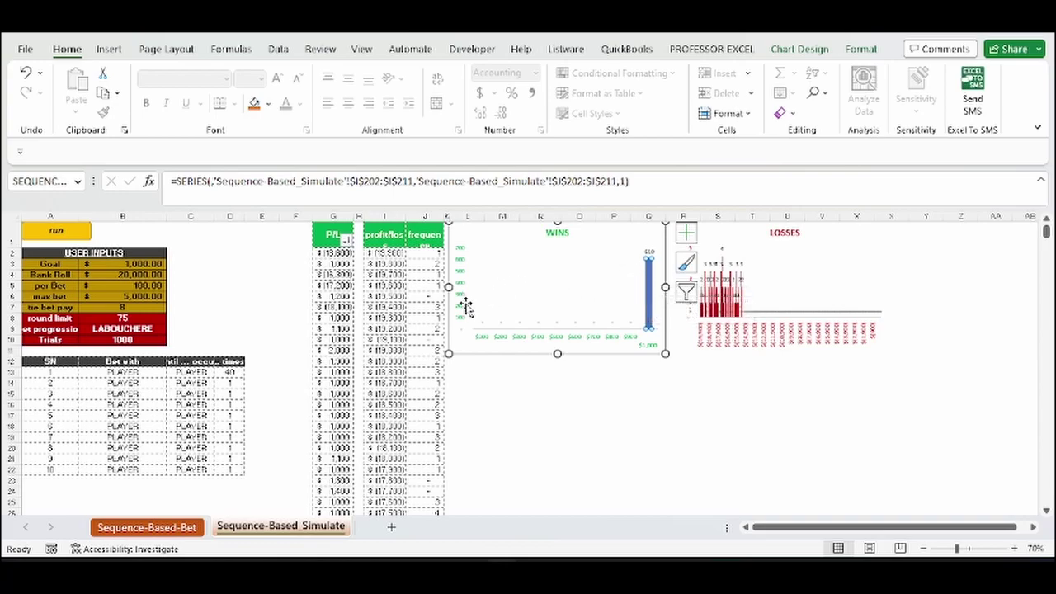
scroll(447, 343, "down", 10)
scroll(454, 355, "down", 20)
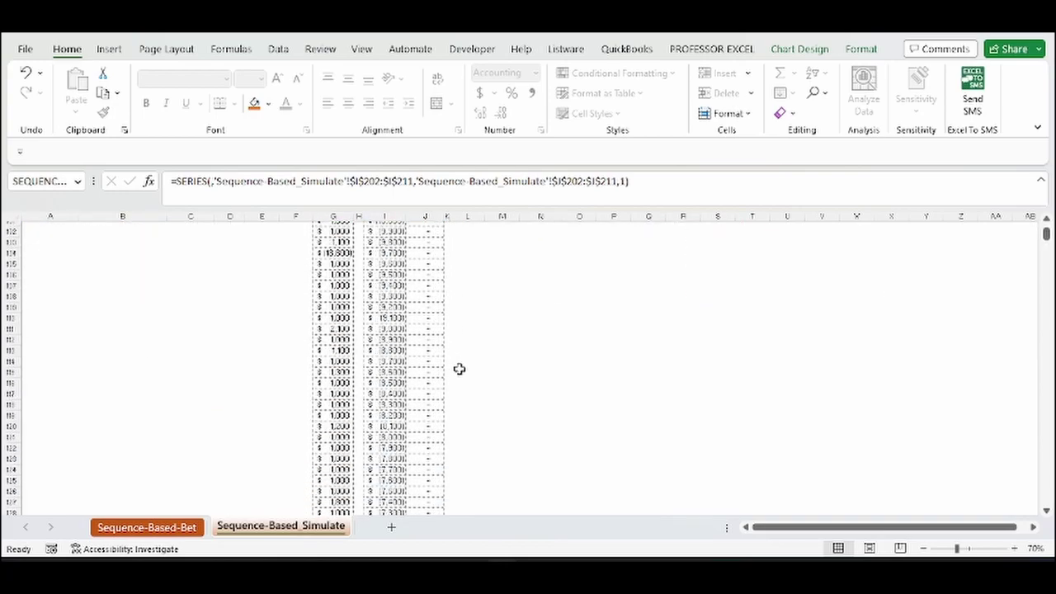
scroll(458, 369, "down", 20)
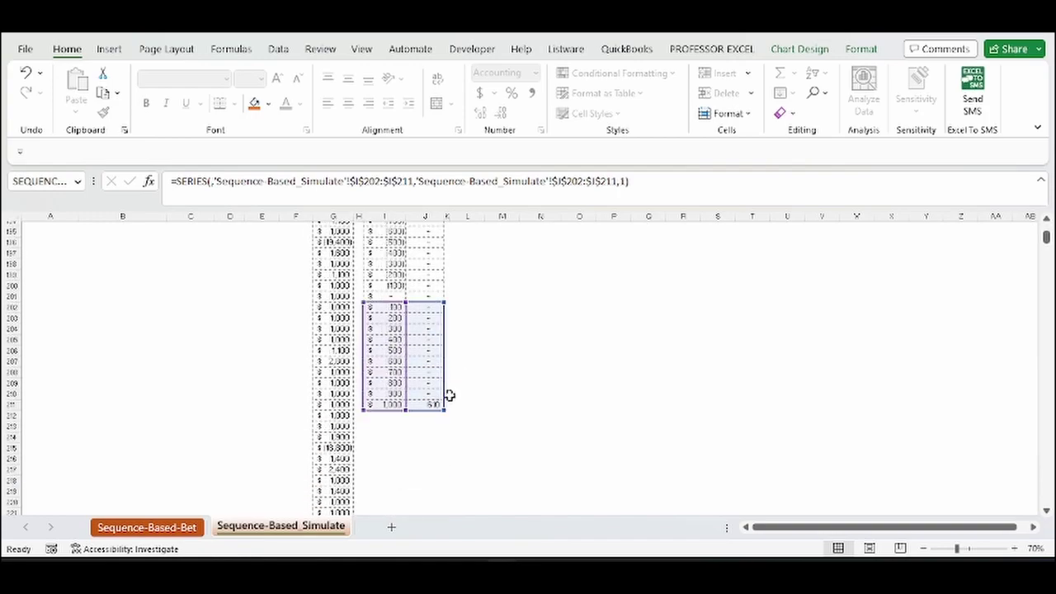
left_click_drag(431, 403, 431, 411)
scroll(458, 321, "up", 12)
scroll(461, 319, "up", 20)
scroll(462, 318, "up", 7)
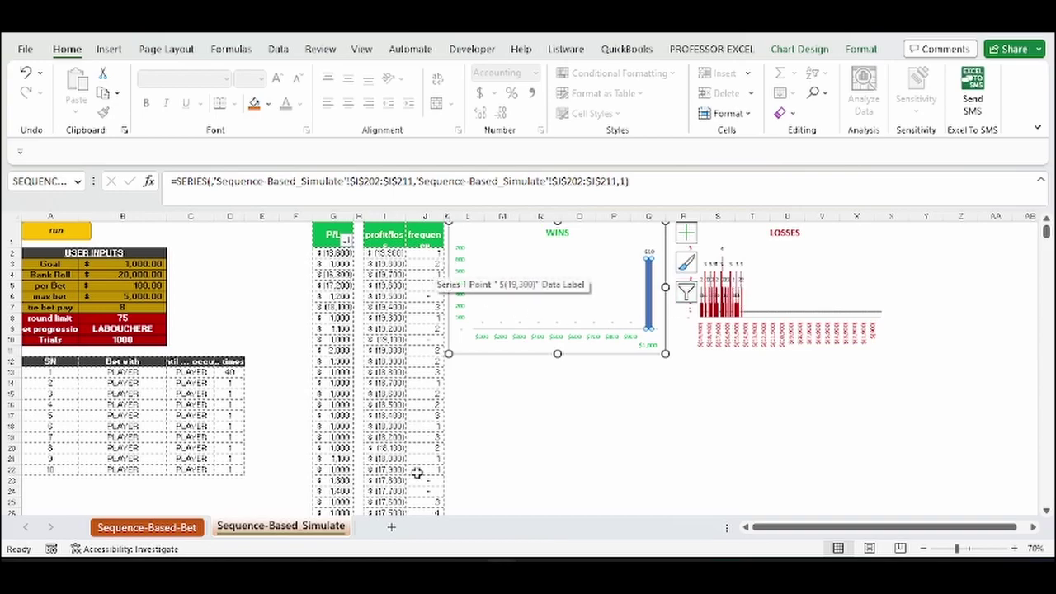
Set the goal to 500 and run the 1000-trial simulation twice to compare the WINS and LOSSES charts
left_click(132, 262)
type("500")
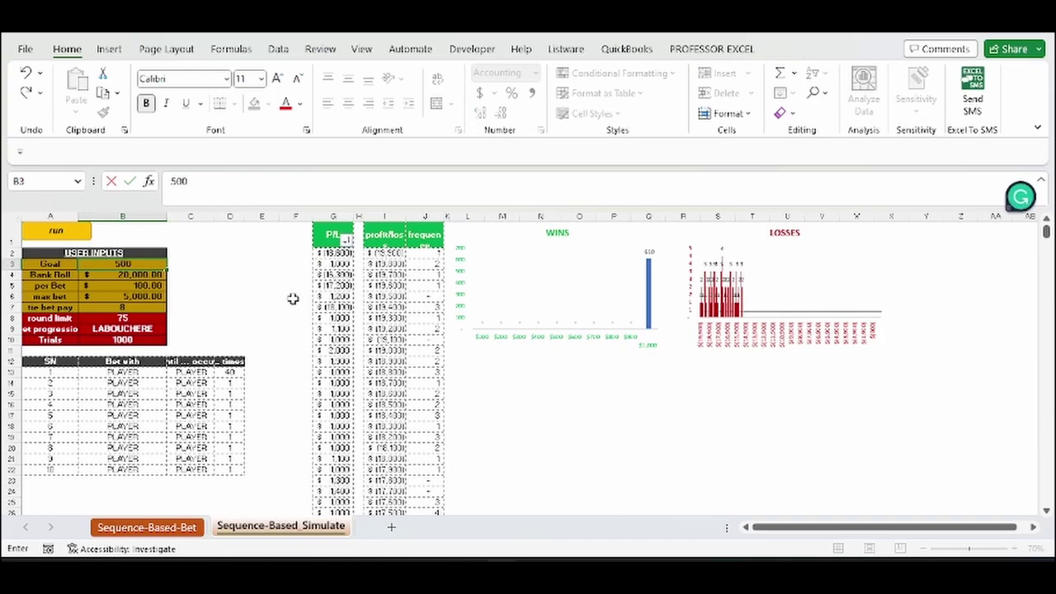
left_click(264, 285)
left_click(73, 230)
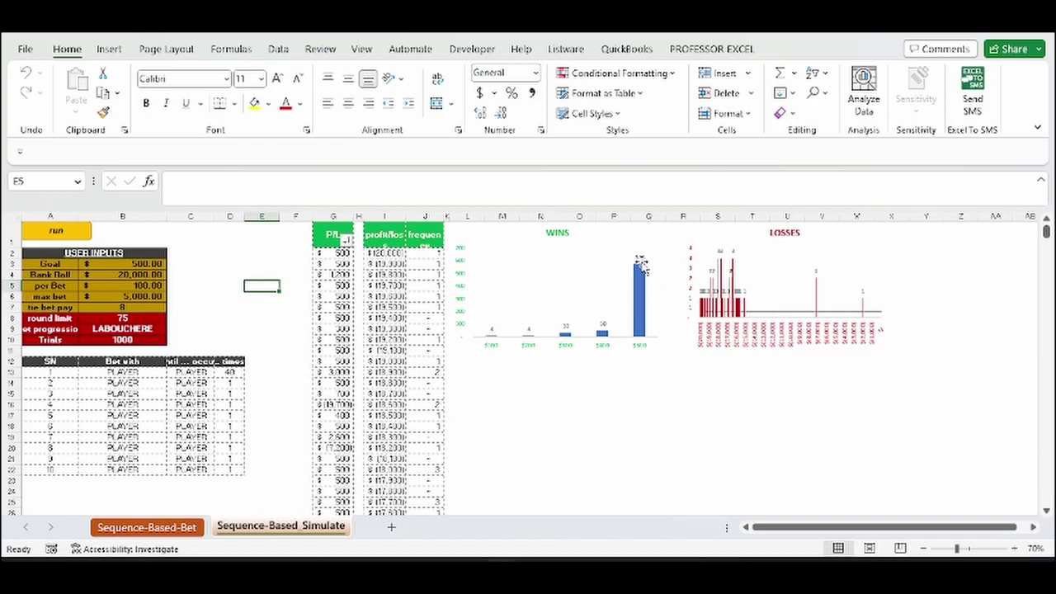
mouse_move(644, 275)
left_click(65, 233)
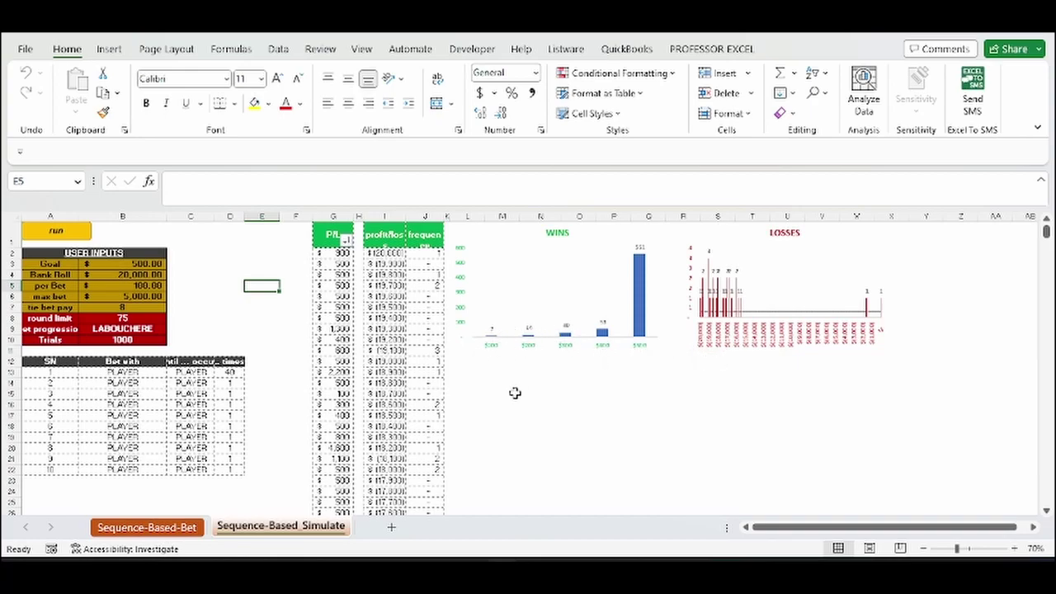
Switch to the Wizard of Odds baccarat game in the browser and show the blank Book1 workbook in Excel beside it
left_click(743, 499)
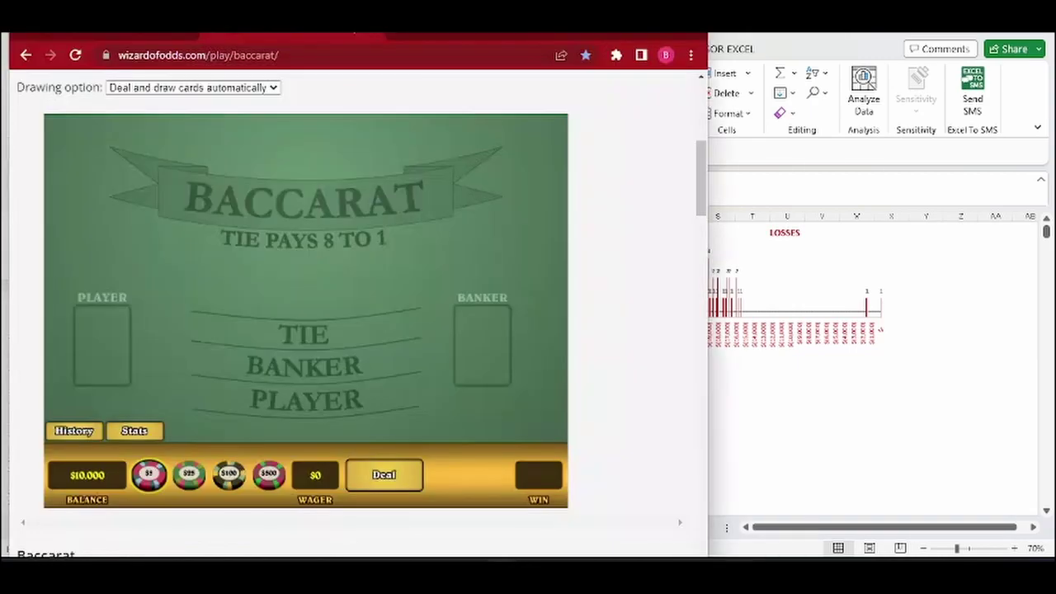
mouse_move(501, 555)
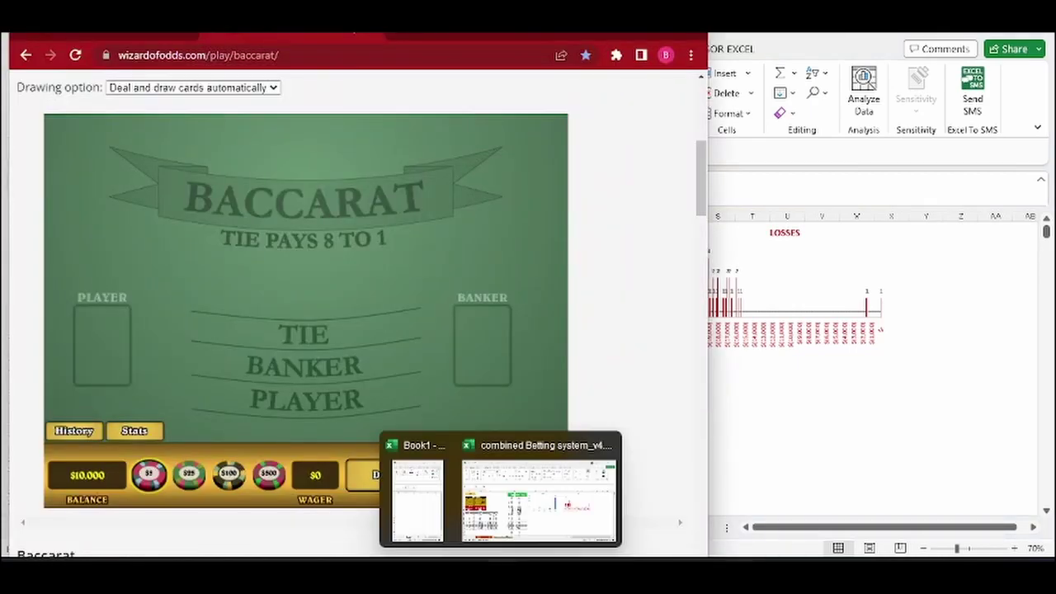
left_click(429, 518)
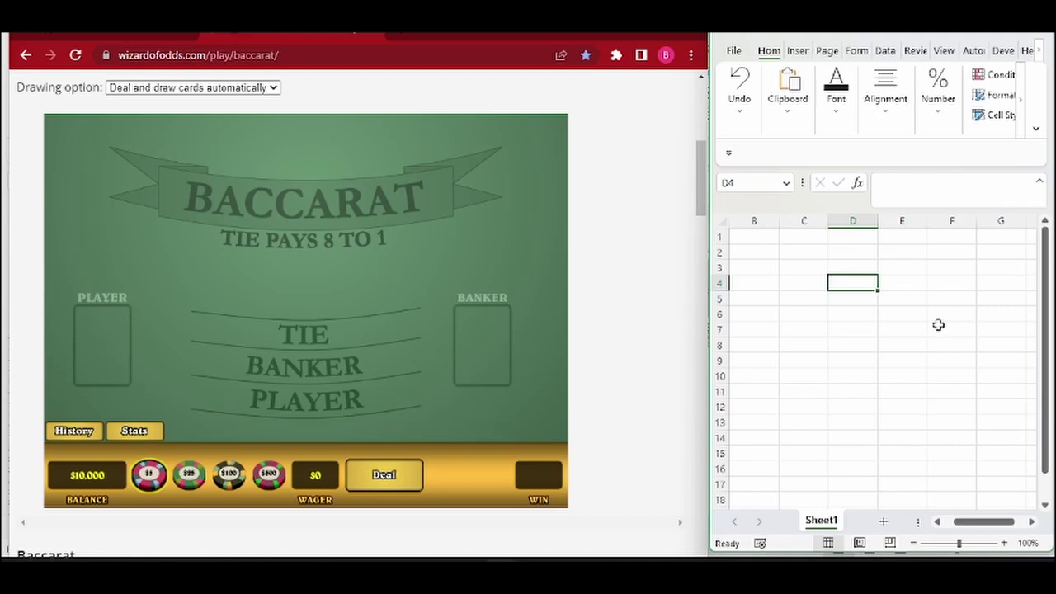
Enter the starting Labouchere sequence 1, 2, 3 in cells D4 to F4 of the blank sheet
type("1")
key("Tab")
type("2")
key("Tab")
type("3")
key("Tab")
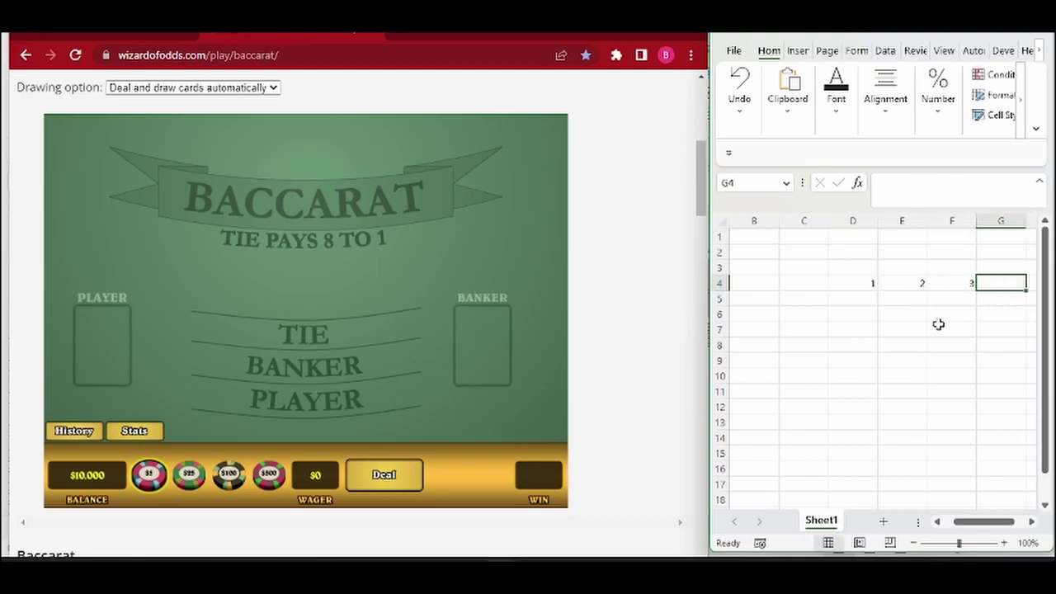
Examine the starting sequence in D4:F4, pairing its first and last numbers to work out the opening bet
left_click(854, 283)
left_click(908, 288)
left_click(955, 285)
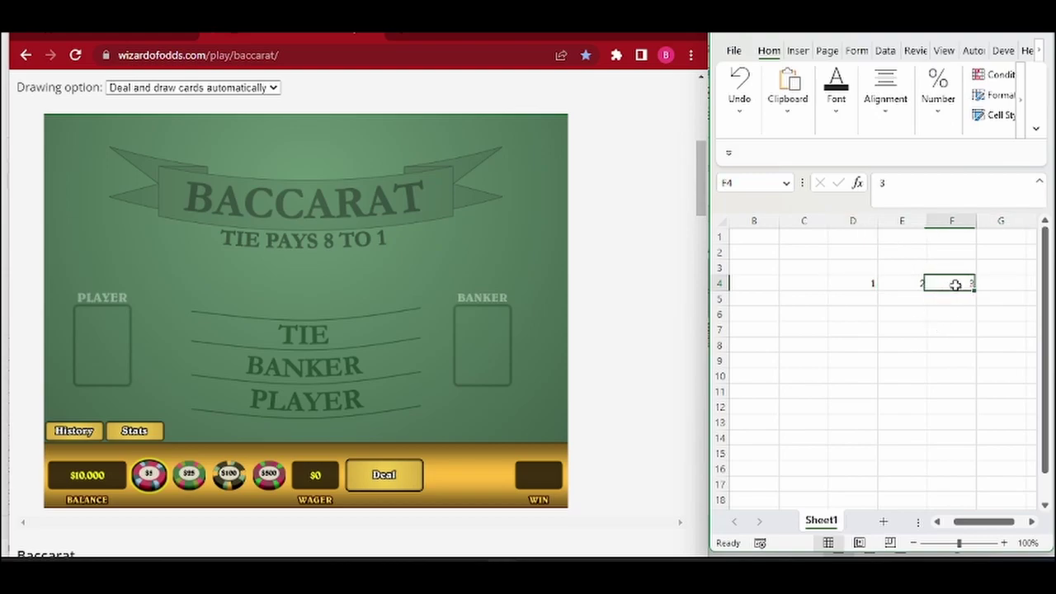
left_click(850, 285)
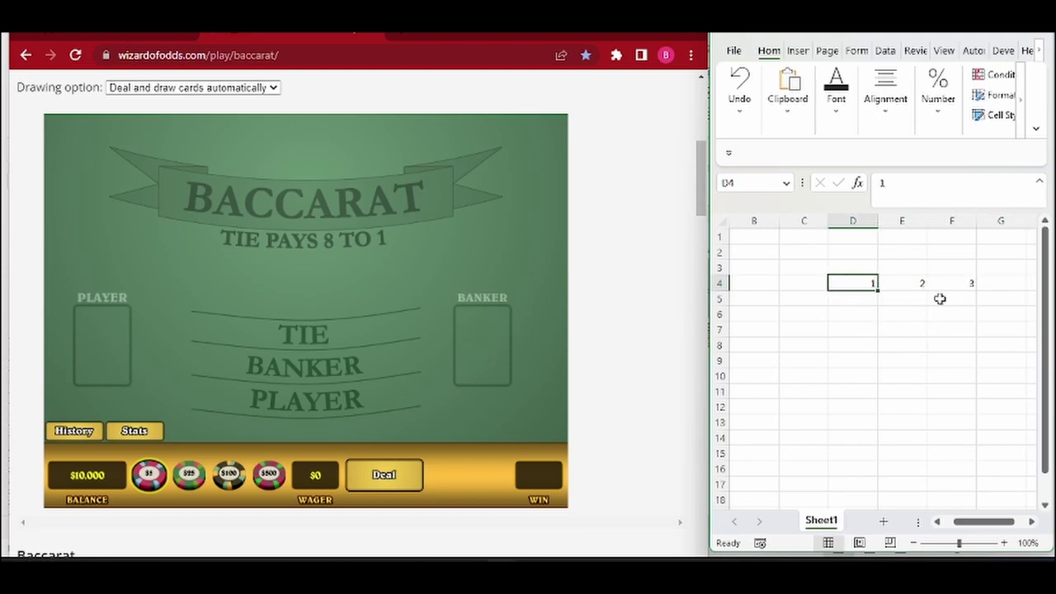
left_click(962, 284)
left_click(862, 280)
left_click(953, 281)
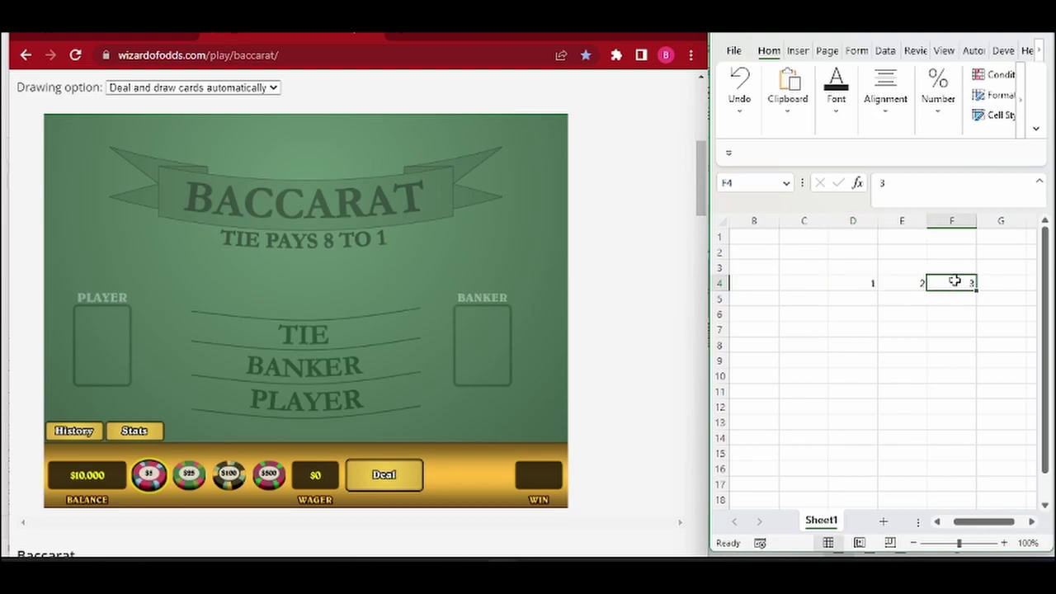
left_click(1004, 282)
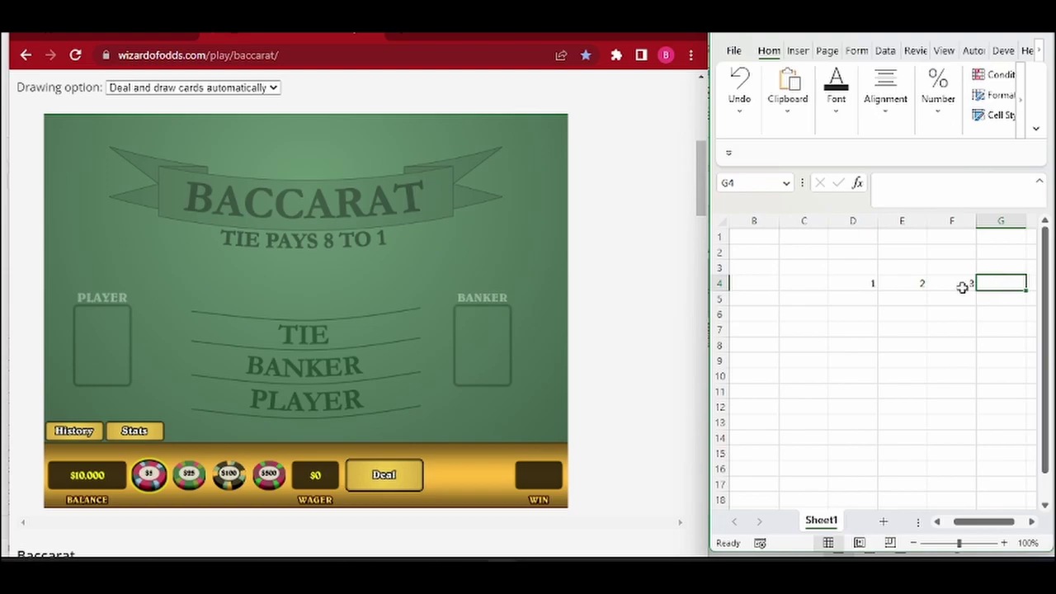
left_click(932, 283)
left_click(903, 283)
left_click(868, 283)
left_click_drag(942, 288, 864, 278)
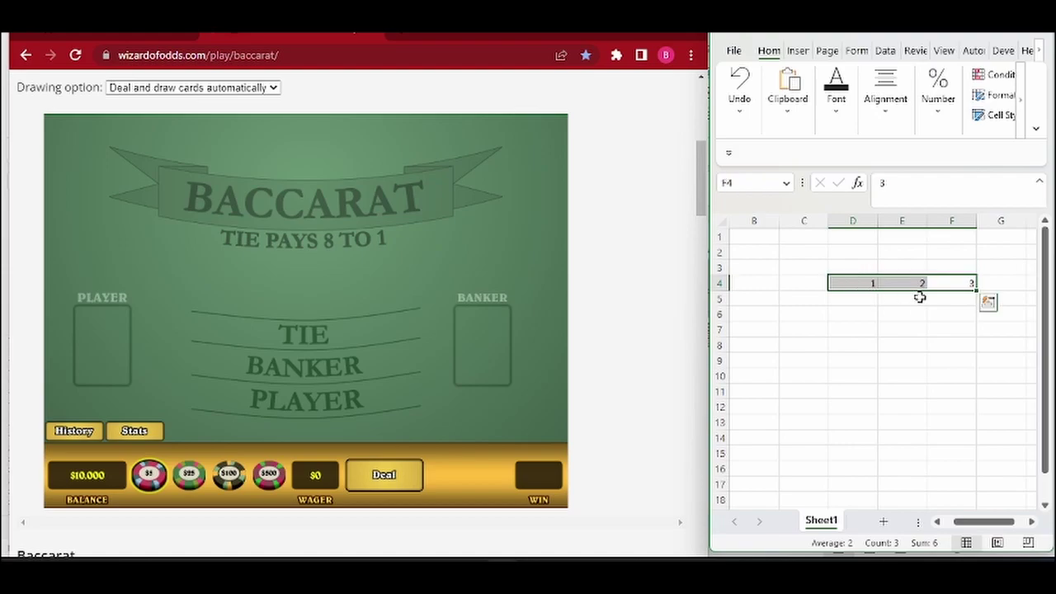
left_click(872, 295)
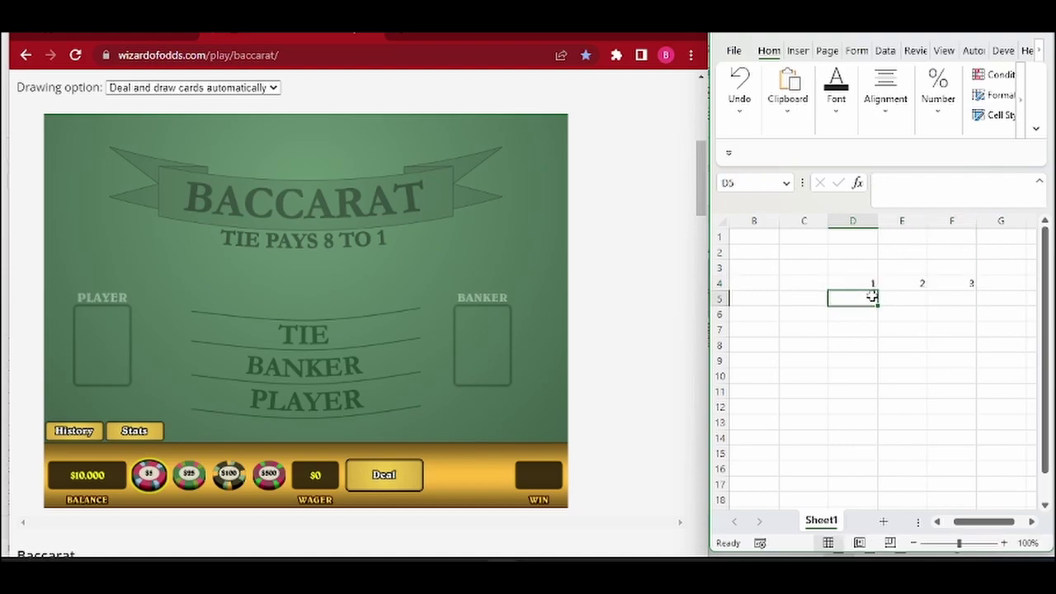
left_click(861, 281)
left_click(905, 283)
left_click(962, 280)
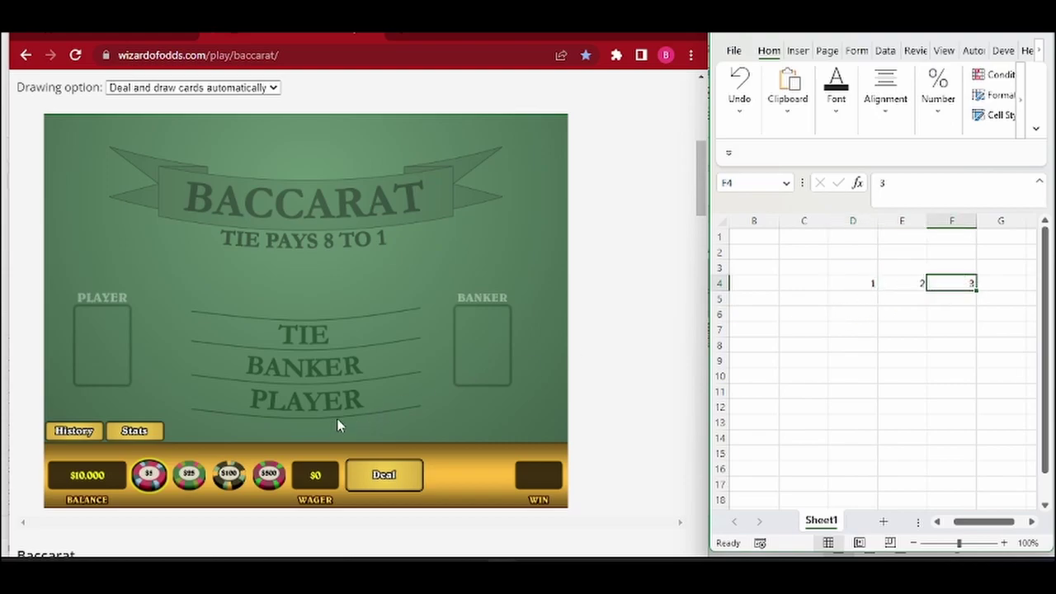
left_click(839, 285)
left_click(965, 283)
Bet $400 on PLAYER with four $100 chips and deal the hand
left_click(224, 472)
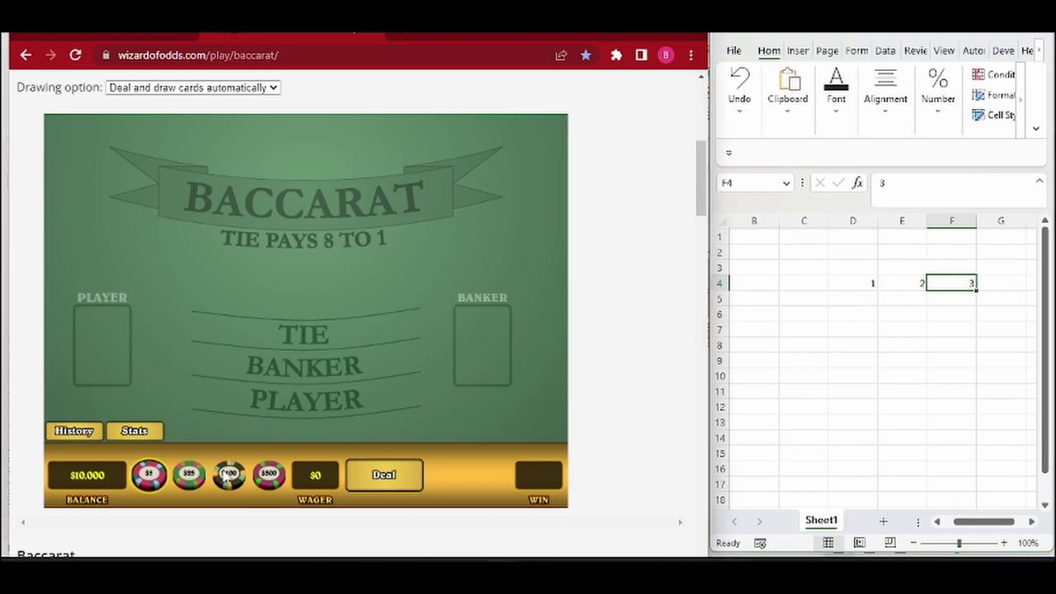
left_click(76, 434)
left_click(76, 434)
left_click(289, 406)
left_click(287, 407)
left_click(287, 407)
left_click(284, 409)
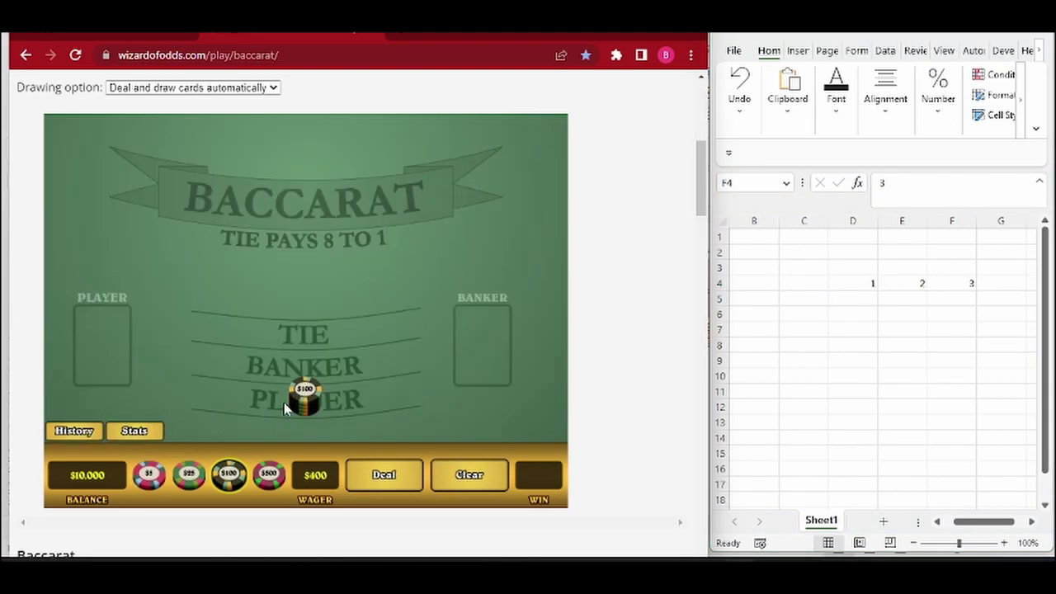
left_click(384, 486)
Record the bet as 4 in cell D5 and enter the extended sequence 1, 2, 3, 4 in D6 to G6
left_click(850, 299)
left_click(863, 296)
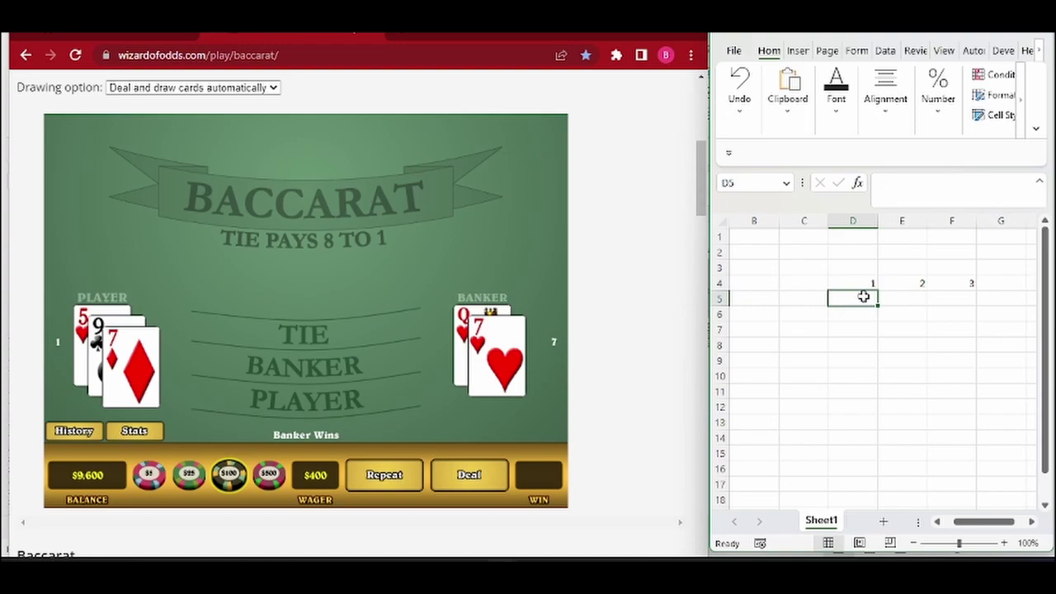
type("4")
left_click(864, 330)
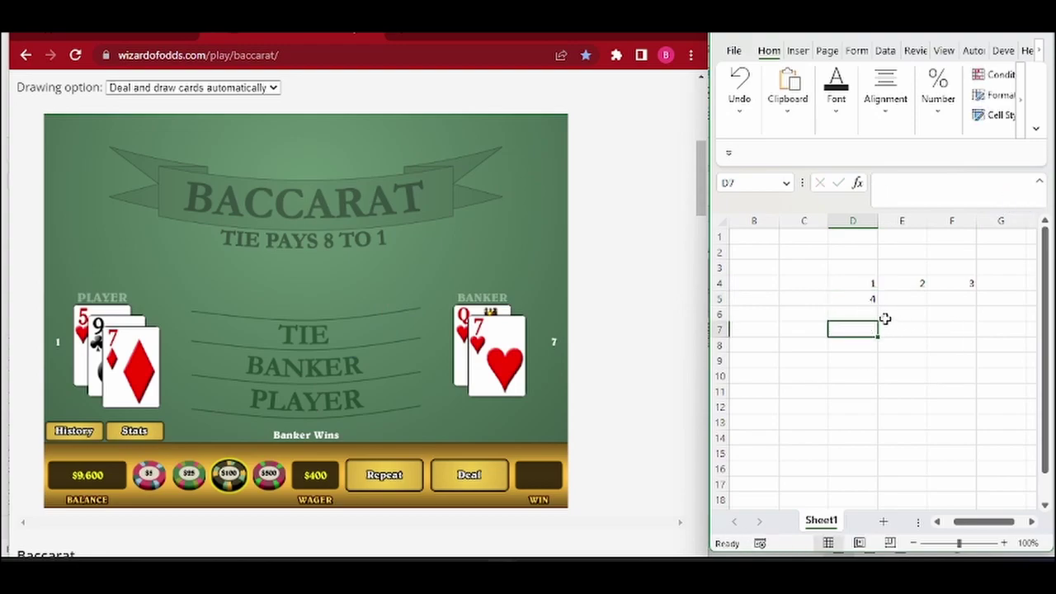
left_click(865, 317)
type("1")
key("Tab")
key("Tab")
type("2")
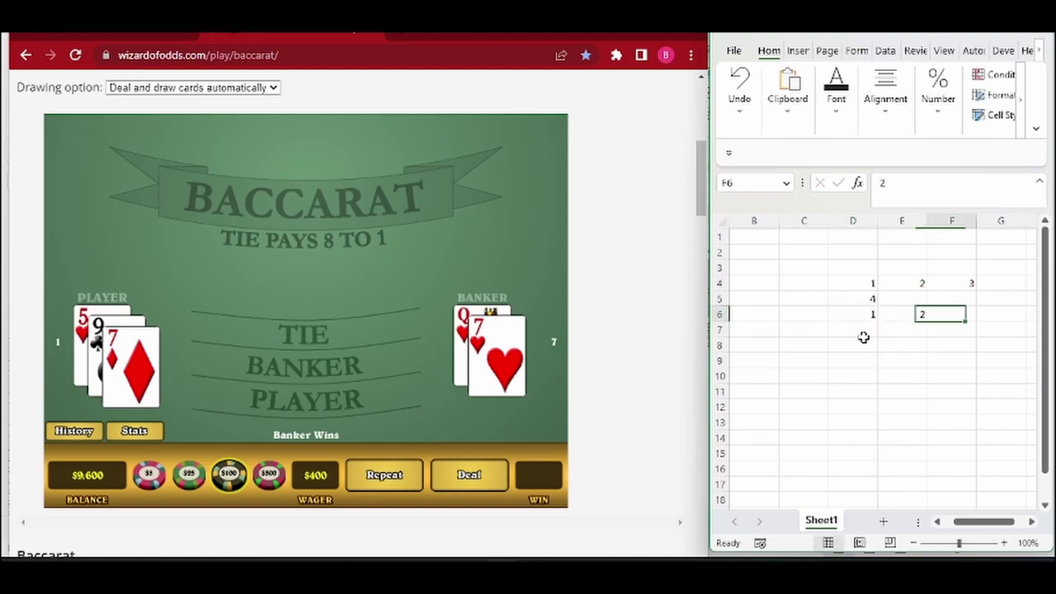
key("Tab")
type("3")
key("Tab")
type("4")
key("Tab")
Bet $500 on PLAYER, based on the first and last numbers of row 6, and deal the hand
left_click(804, 316)
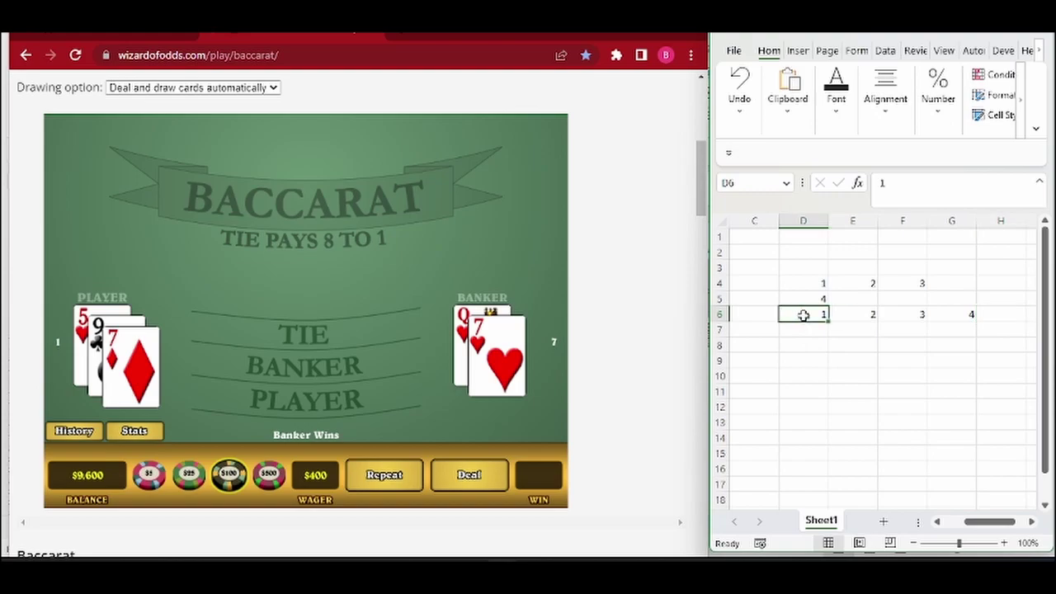
left_click(964, 315)
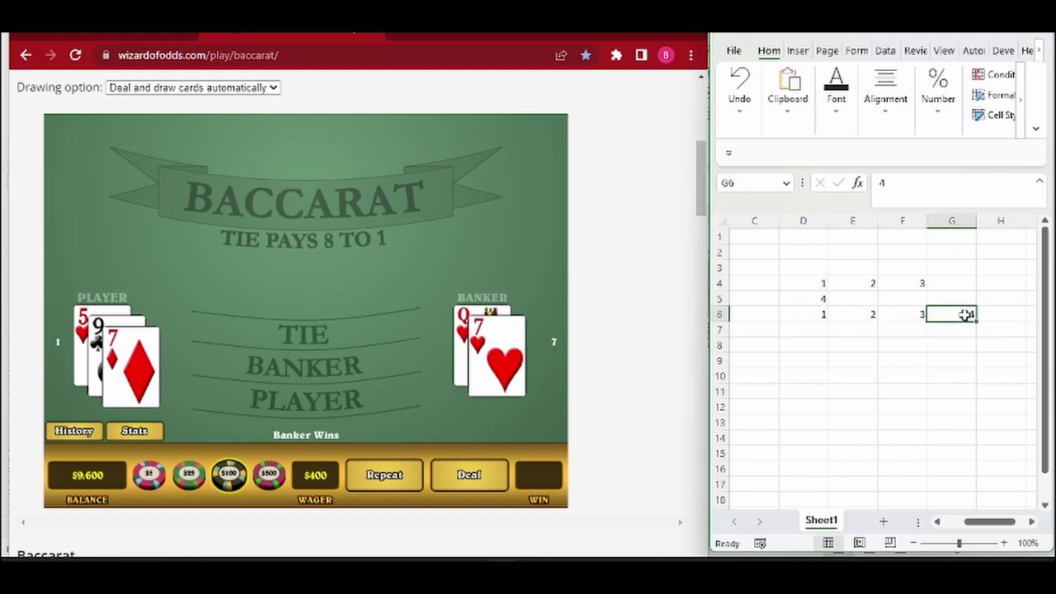
left_click(824, 327)
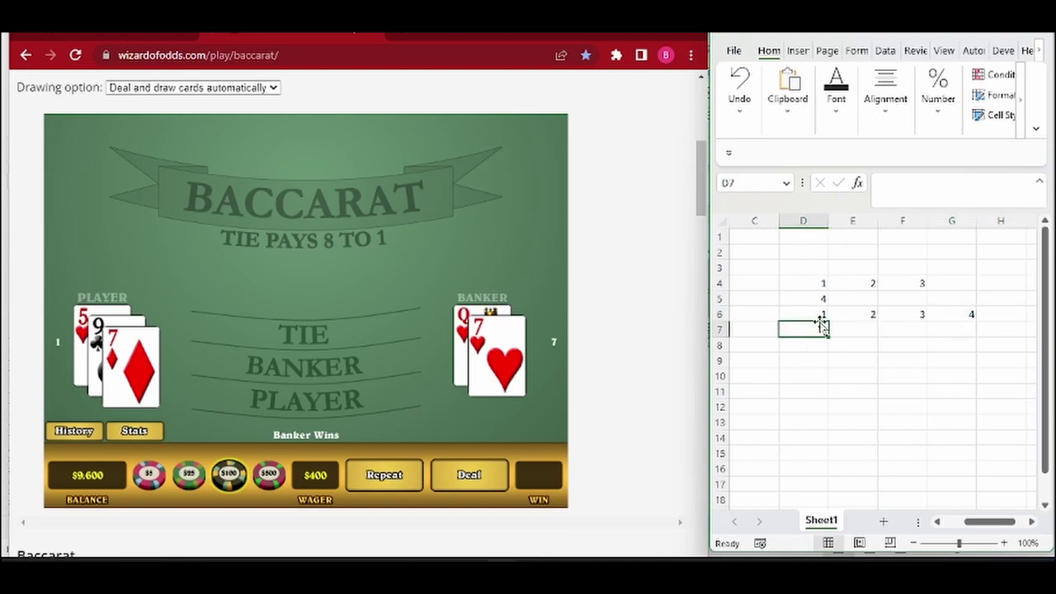
left_click(268, 474)
left_click(277, 406)
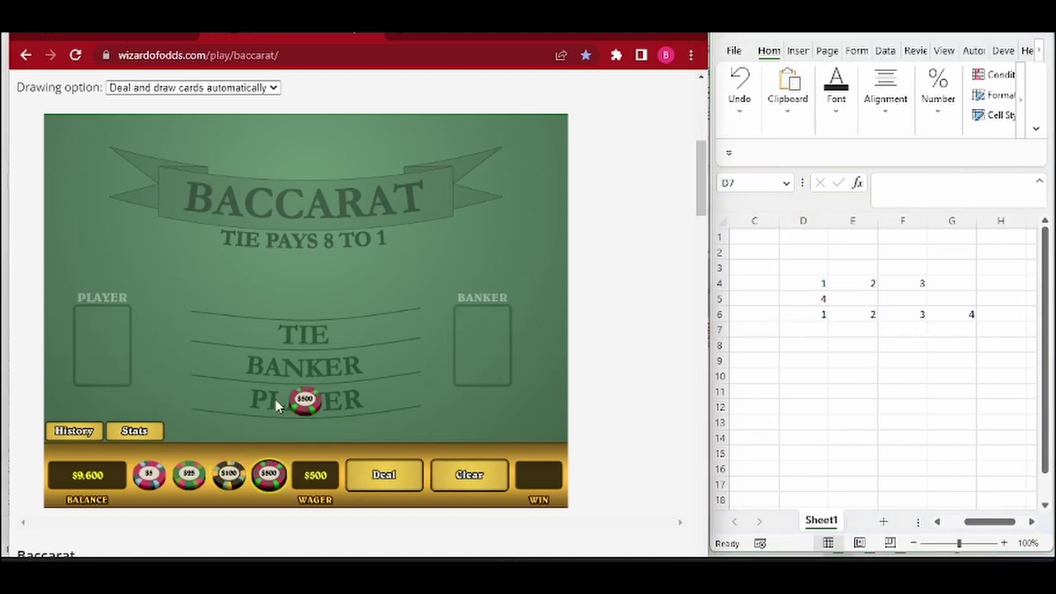
left_click(381, 474)
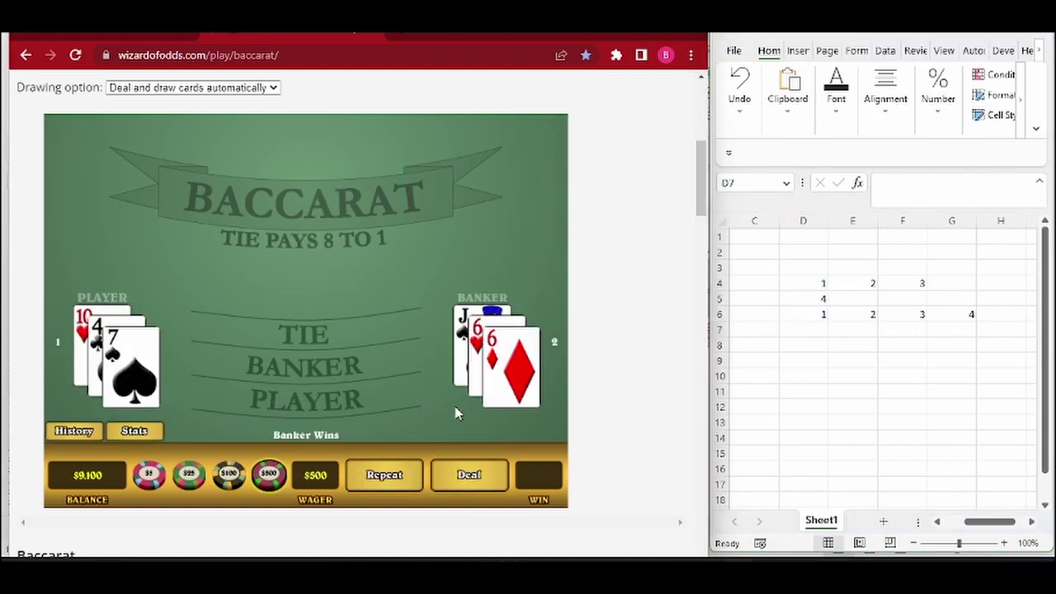
Record the bet as 5 in cell D7 and enter the extended sequence 1, 2, 3, 4, 5 in D8 to H8
left_click(817, 329)
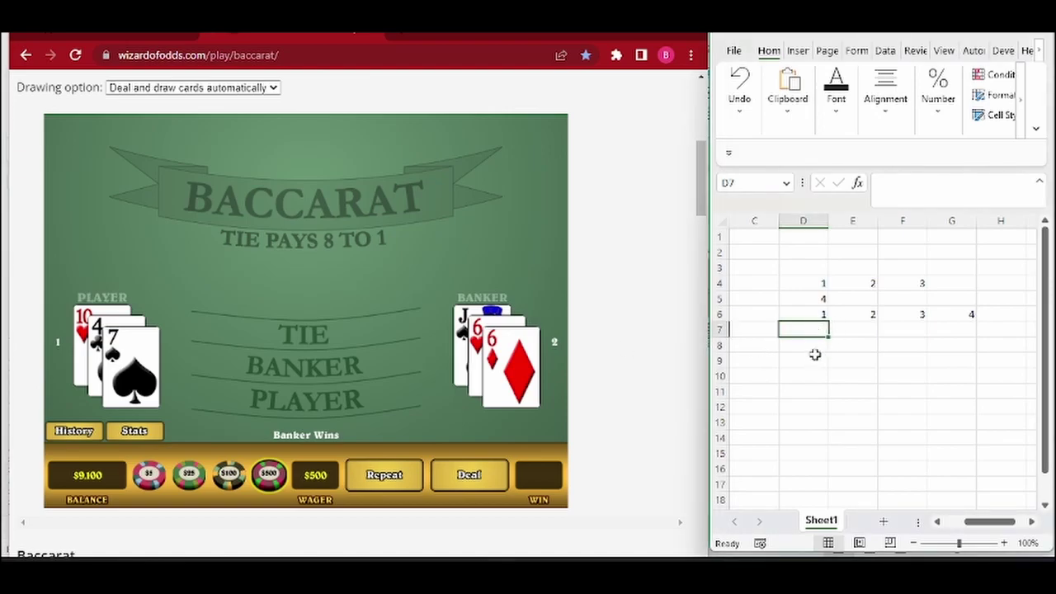
type("5")
key("Return")
type("1")
key("Tab")
type("2")
key("Tab")
type("3")
key("Tab")
type("4")
key("Tab")
type("5")
key("Tab")
Bet $600 on PLAYER with a $500 and a $100 chip, based on row 8's end numbers, and deal the hand
left_click(774, 343)
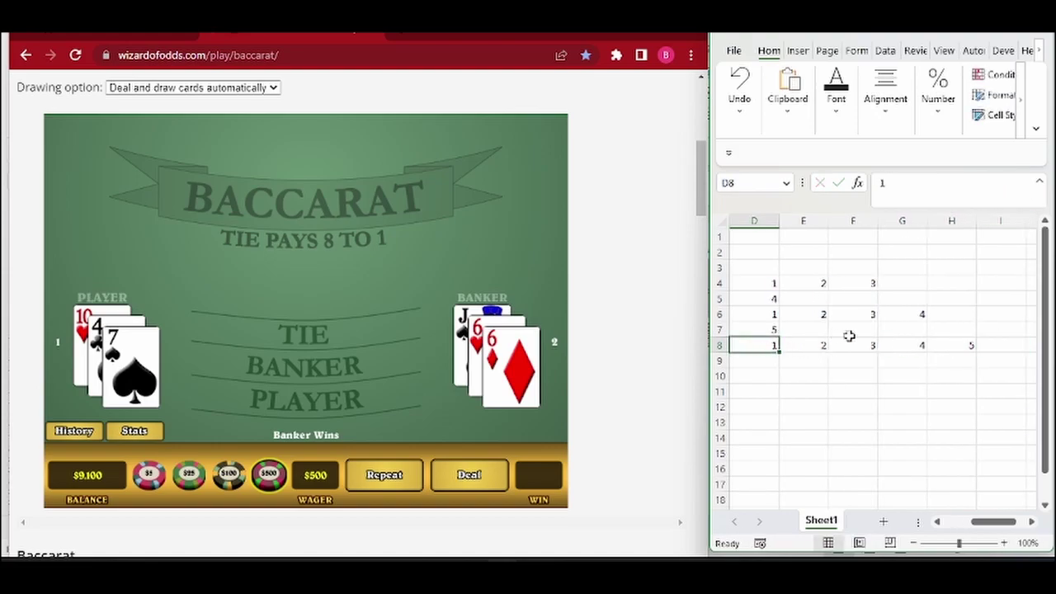
left_click(956, 350)
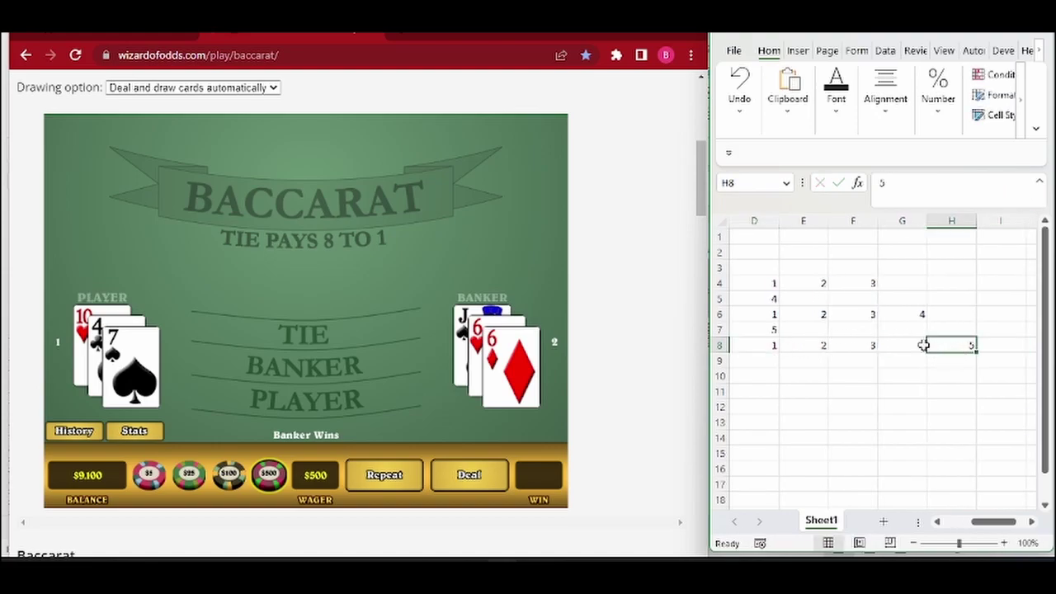
left_click(288, 403)
left_click(229, 474)
left_click(304, 404)
left_click(383, 475)
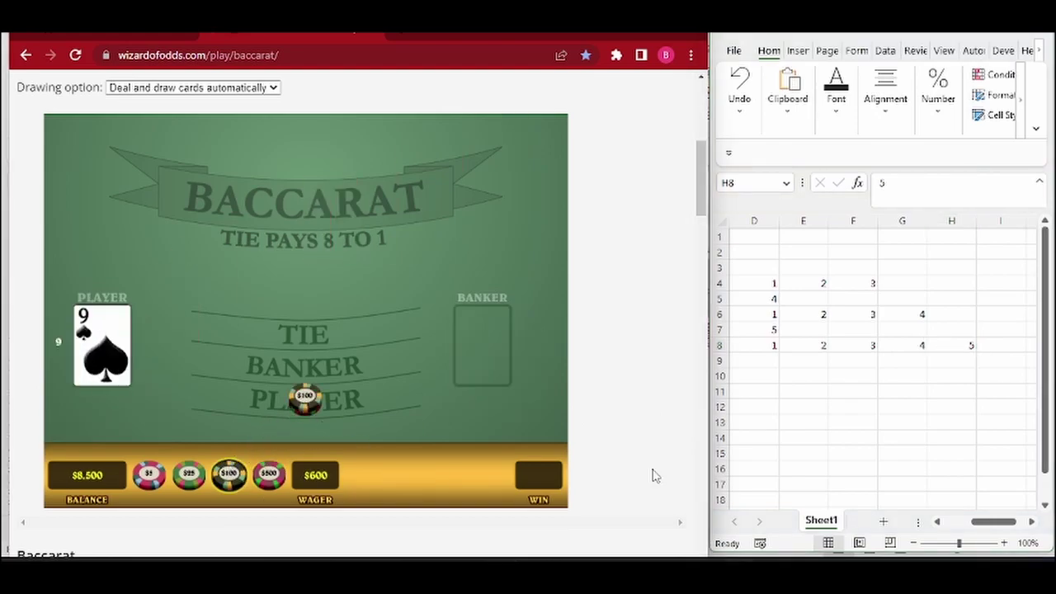
left_click(996, 523)
left_click_drag(996, 522, 993, 528)
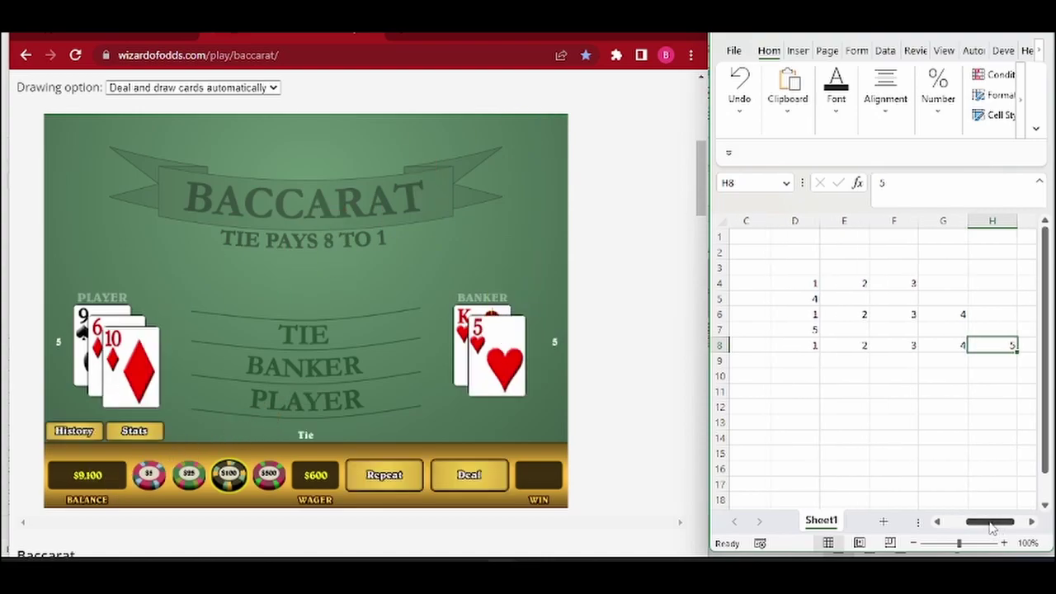
left_click(76, 431)
left_click(76, 431)
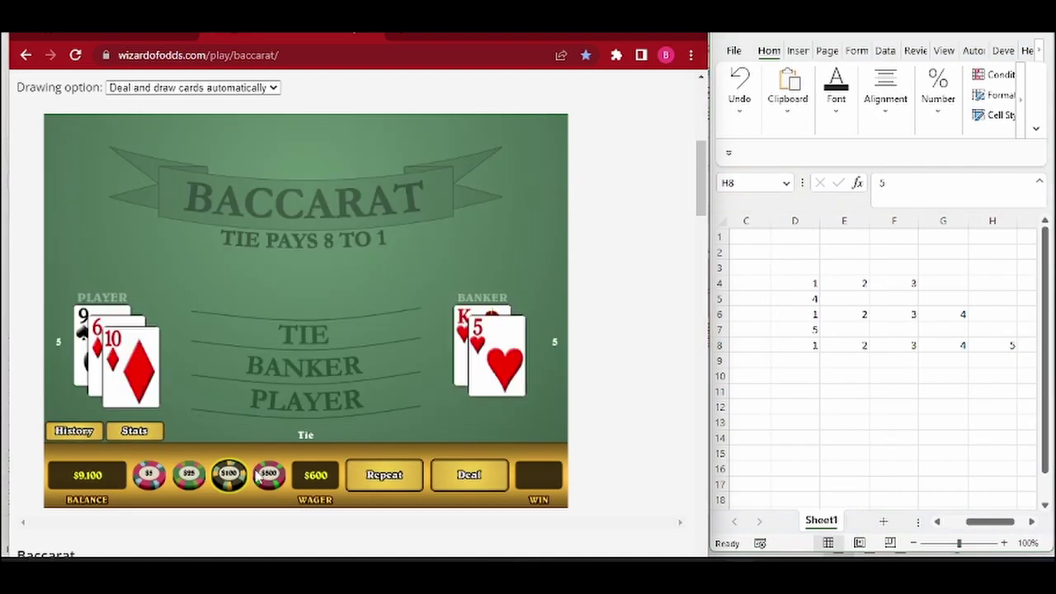
Bet $600 on BANKER with a $500 and a $100 chip, and deal the hand
left_click(258, 477)
left_click(283, 378)
left_click(230, 477)
left_click(302, 370)
left_click(379, 479)
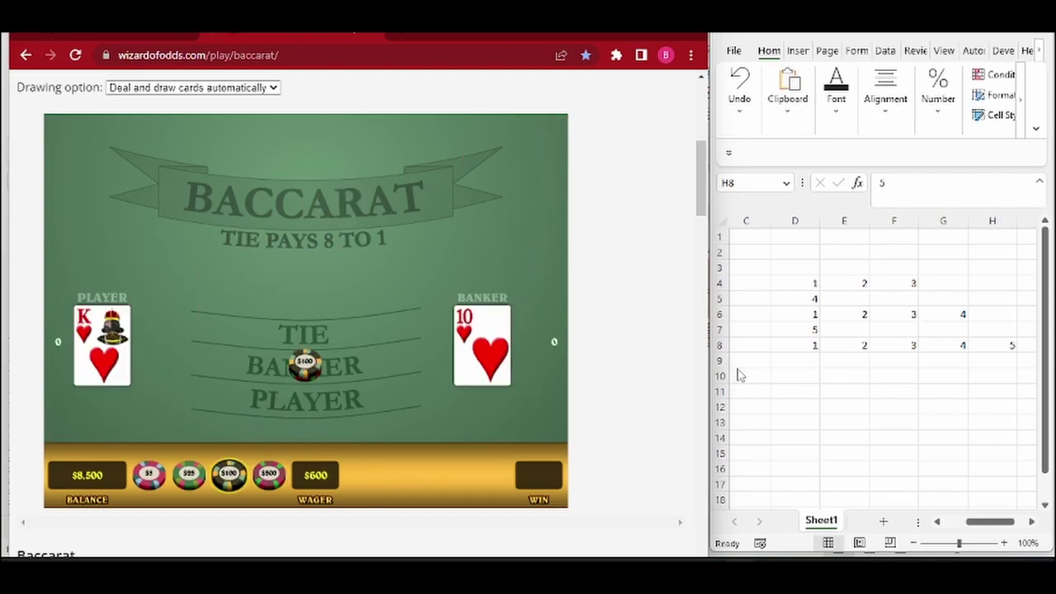
Record the bet as 6 in cell D9
left_click(789, 362)
type("6")
left_click(891, 404)
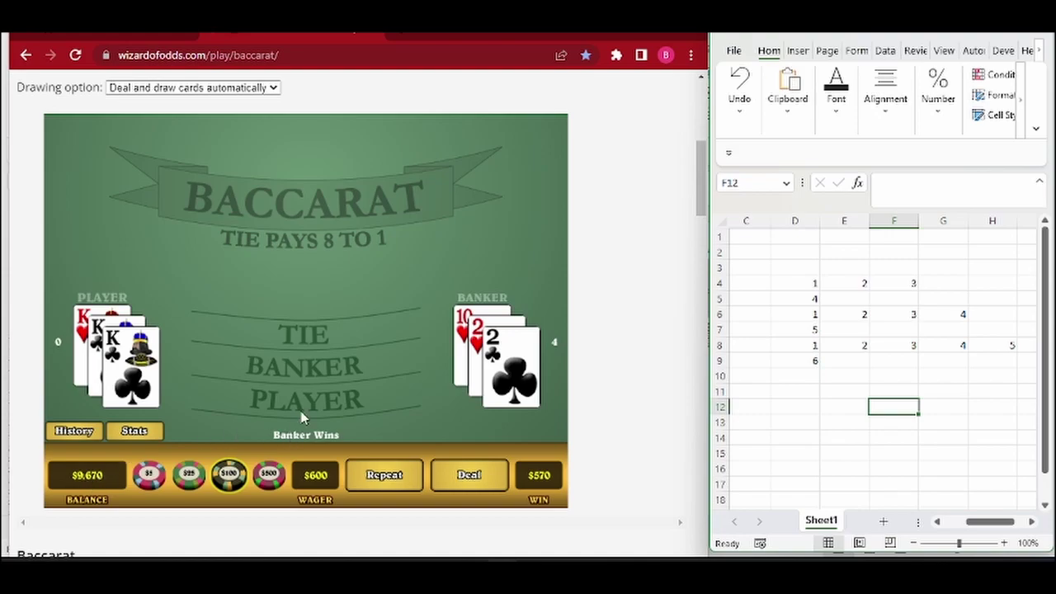
Review the recorded sequence rows and enter row 8's shortened sequence 2, 3, 4 in E10 to G10
left_click_drag(813, 283, 898, 283)
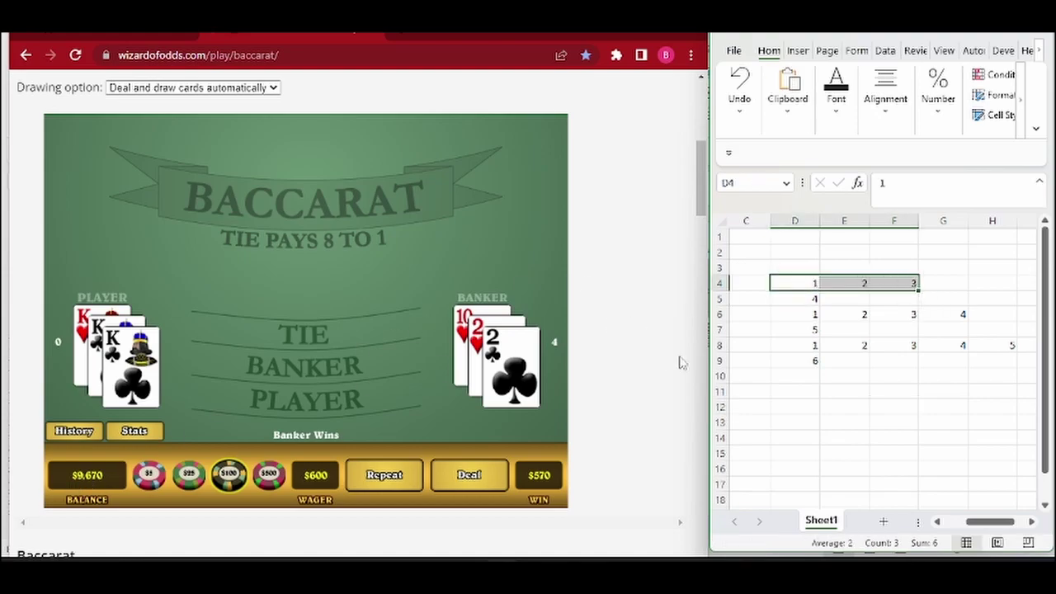
left_click(790, 368)
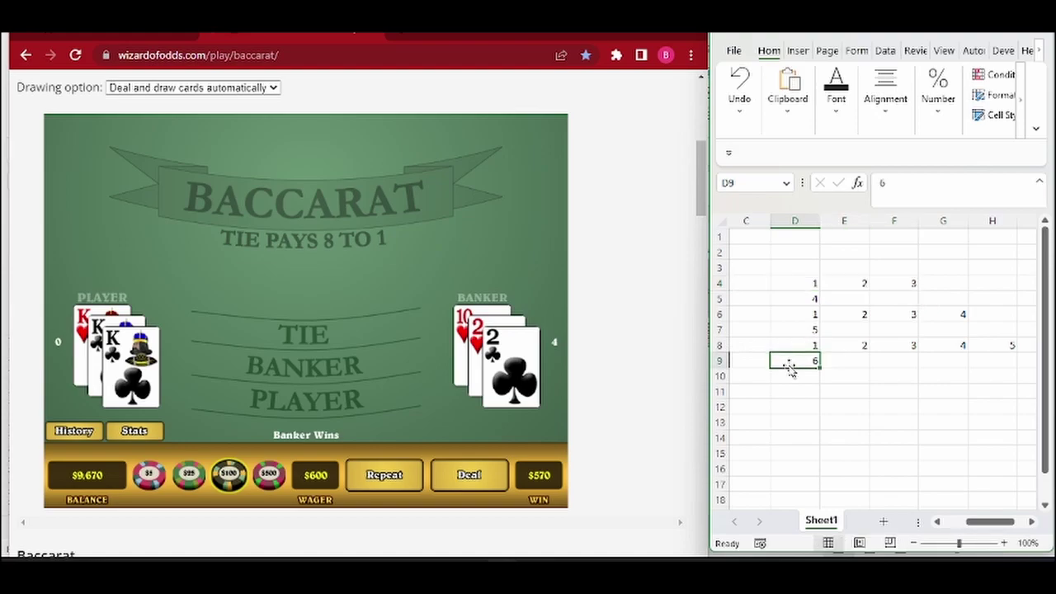
left_click(808, 344)
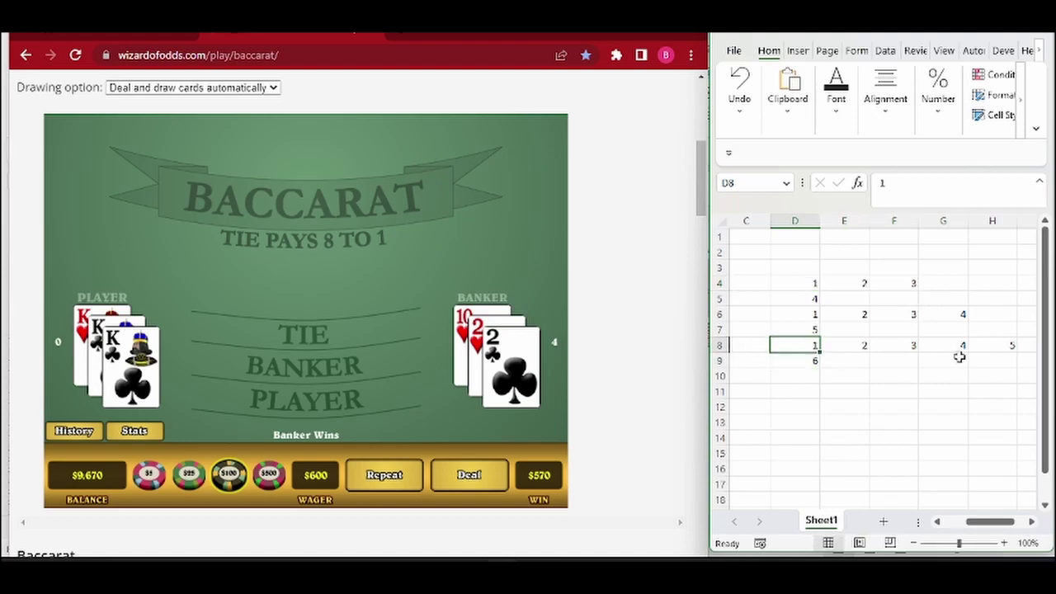
left_click(997, 351)
left_click(851, 373)
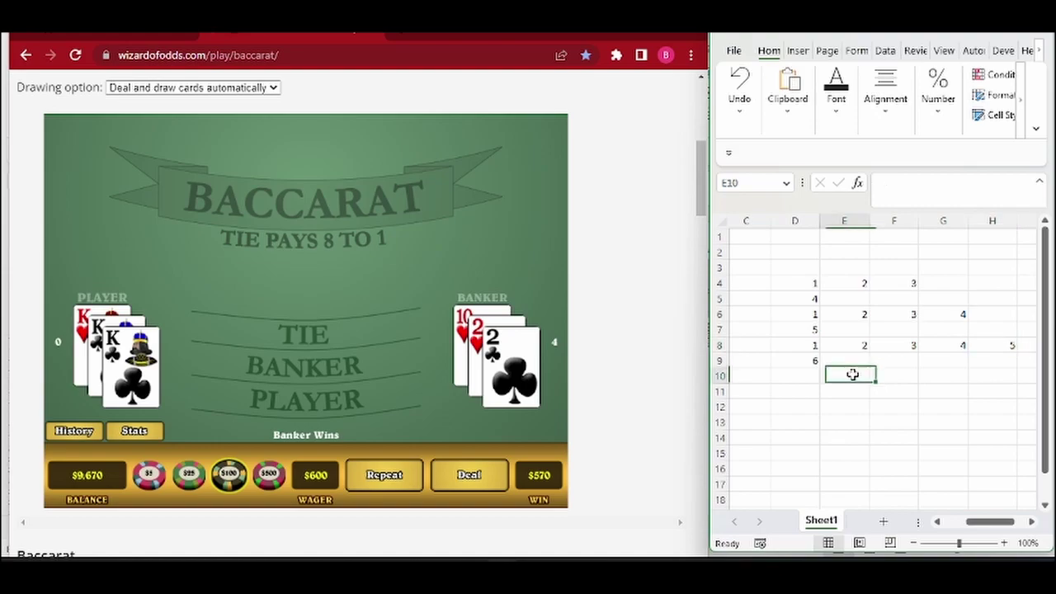
type("2")
key("Tab")
type("3")
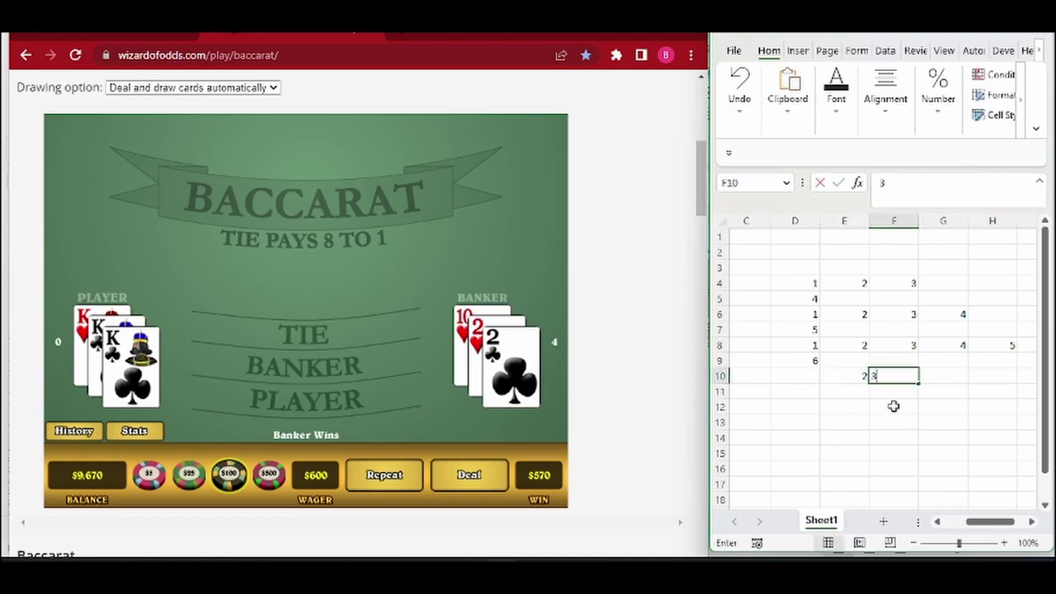
key("Tab")
type("4")
key("Tab")
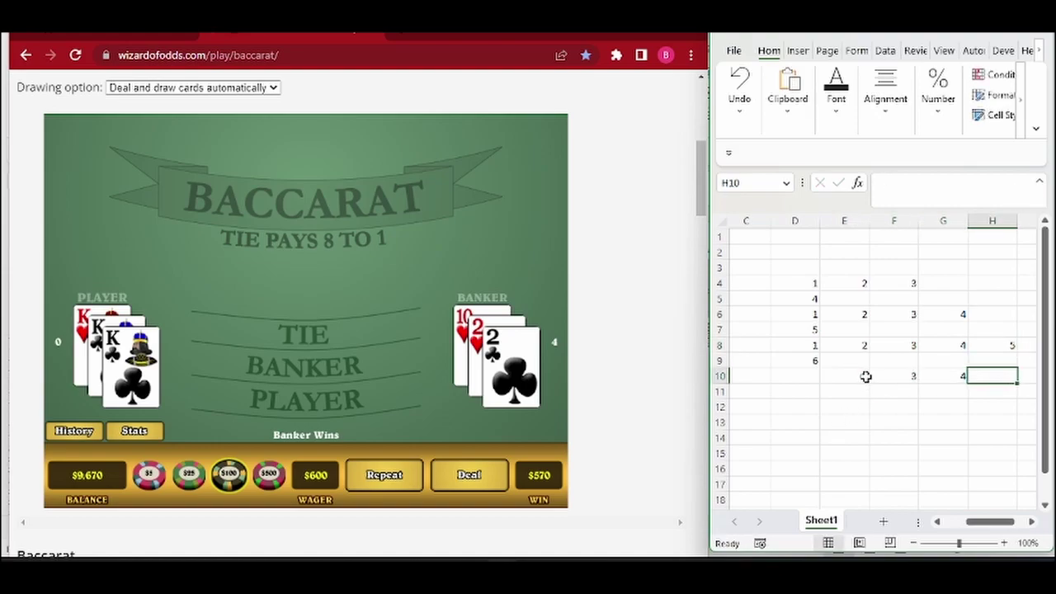
Record the bet as 6 in cell E11, based on row 10's end numbers, and repeat the $600 BANKER bet
left_click(865, 375)
left_click(895, 377)
left_click(942, 374)
left_click(859, 378)
left_click(949, 380)
left_click(853, 395)
type("6")
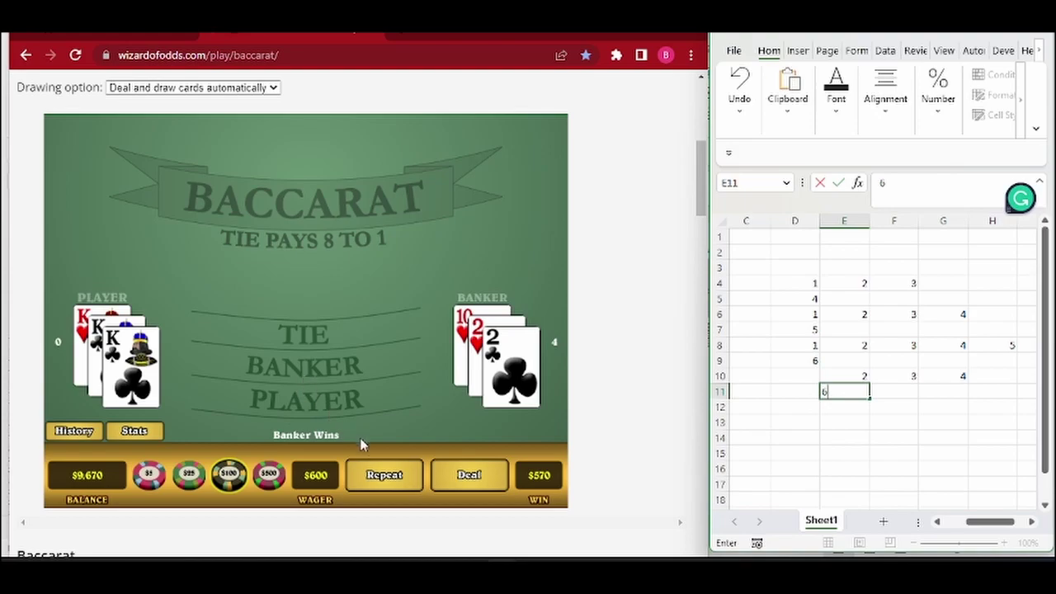
left_click(381, 471)
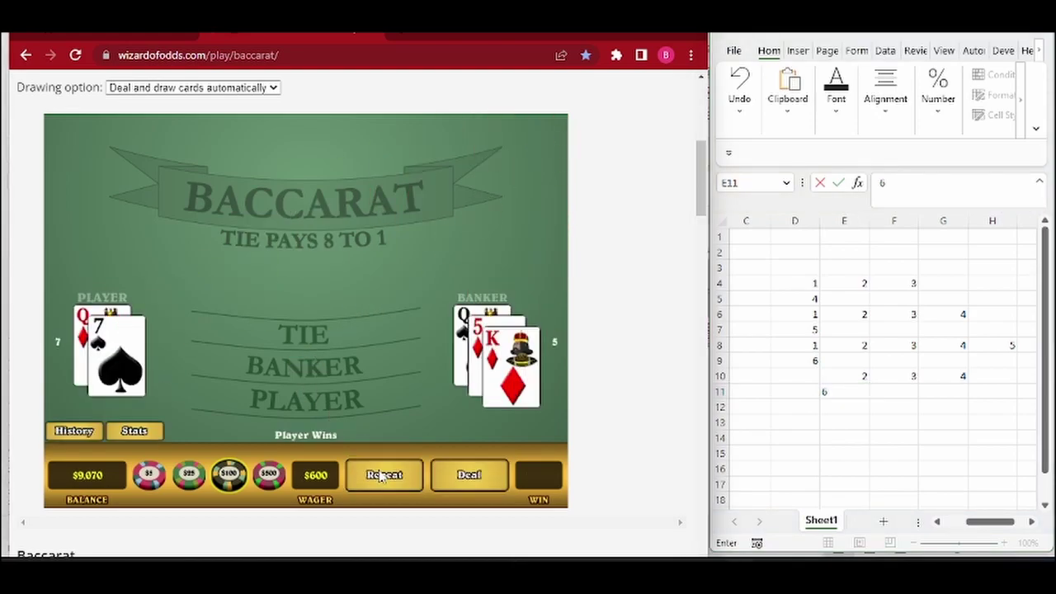
Commit the 6 in E11 and enter the extended sequence 2, 3, 4, 6 in E12 to H12
type("6")
key("Return")
type("2")
key("Tab")
type("3")
key("Tab")
type("4")
key("Tab")
type("6")
key("Return")
Record the bet as 8 in cell E13, based on row 12's first and last numbers
left_click(855, 410)
left_click(997, 407)
left_click(860, 420)
type("8")
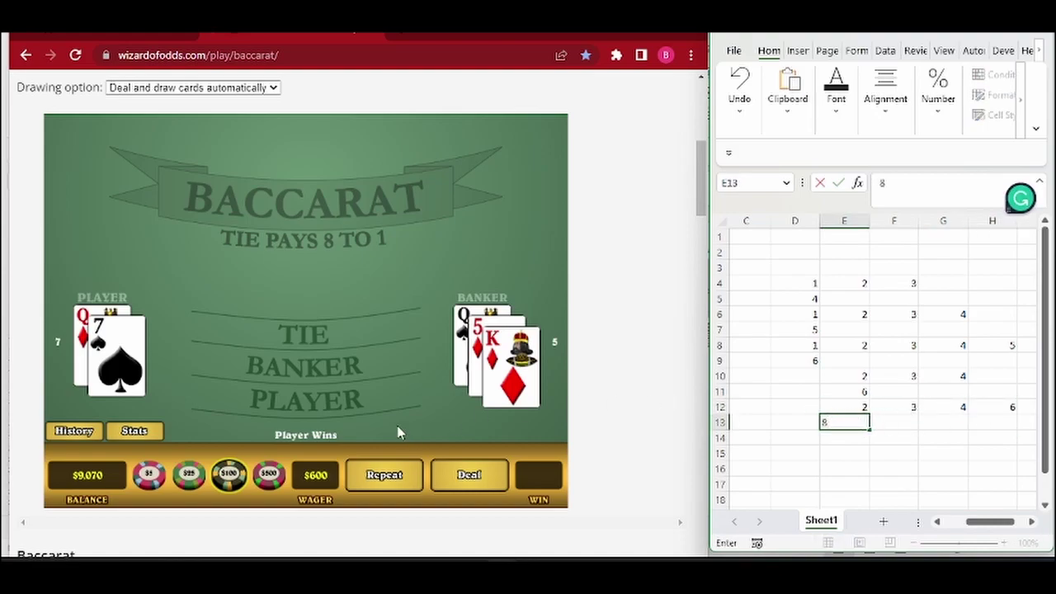
Bet $800 on PLAYER with $100 chips and deal the hand
left_click(333, 410)
left_click(331, 410)
left_click(331, 409)
left_click(330, 409)
left_click(307, 400)
left_click(368, 474)
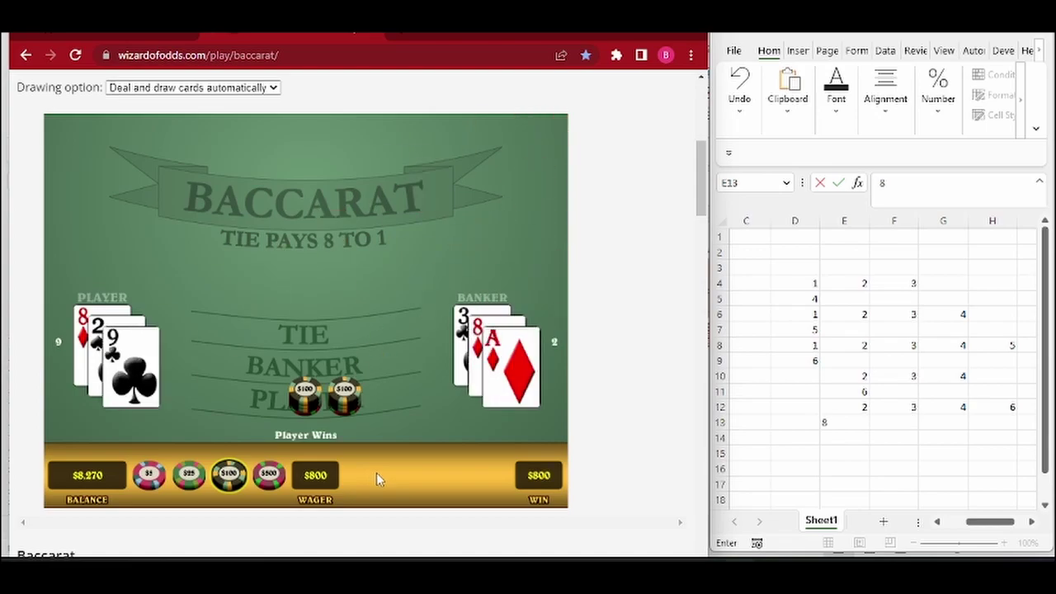
Commit the 8 in E13 and enter the shortened sequence 3, 4 in F14 and G14, dropping row 12's end numbers
type("8")
left_click(896, 437)
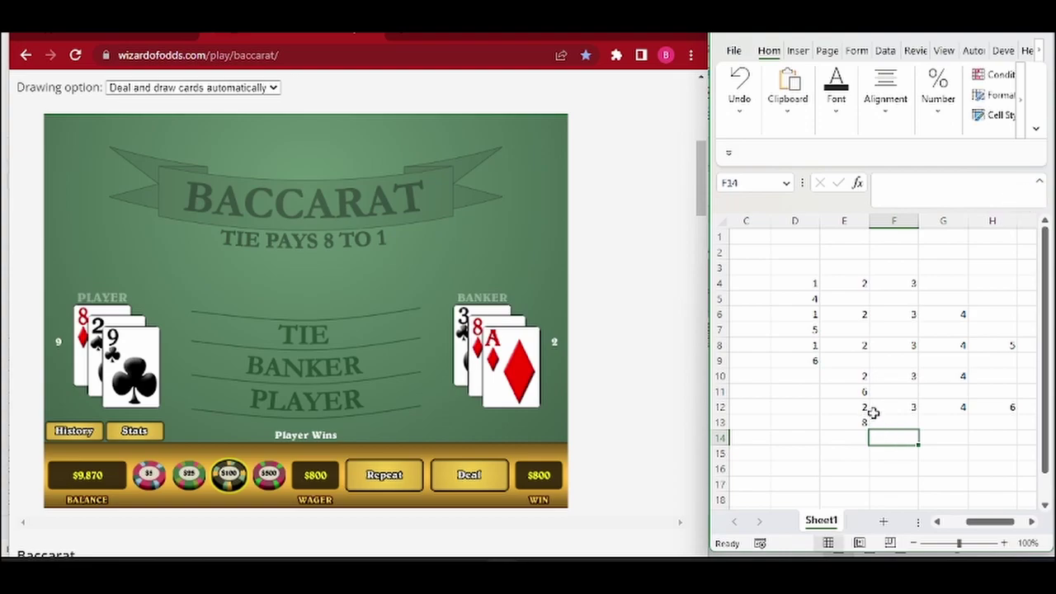
left_click(862, 407)
left_click(994, 413)
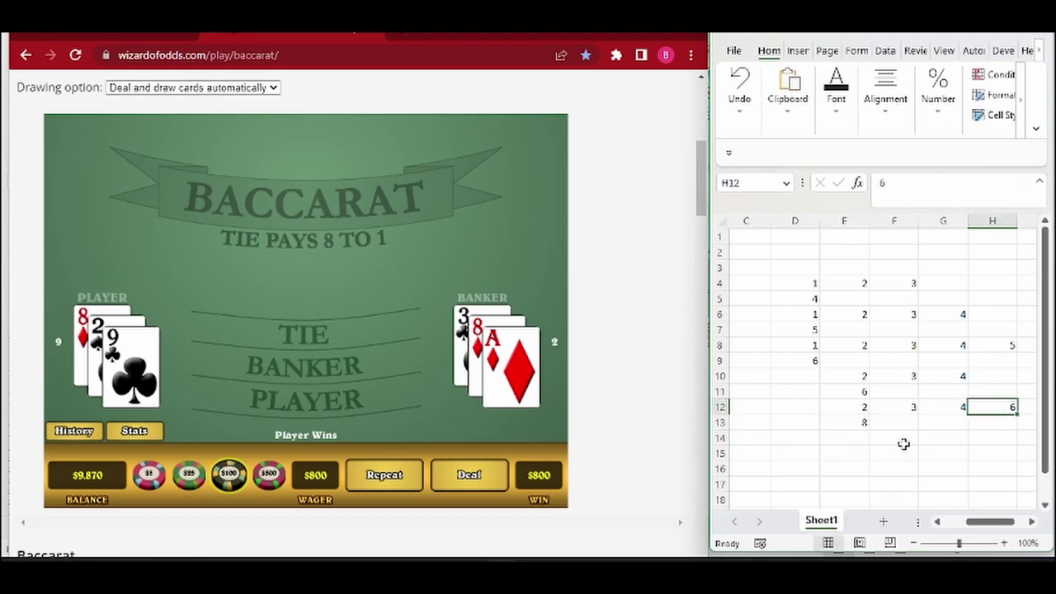
left_click(894, 439)
type("3")
key("Right")
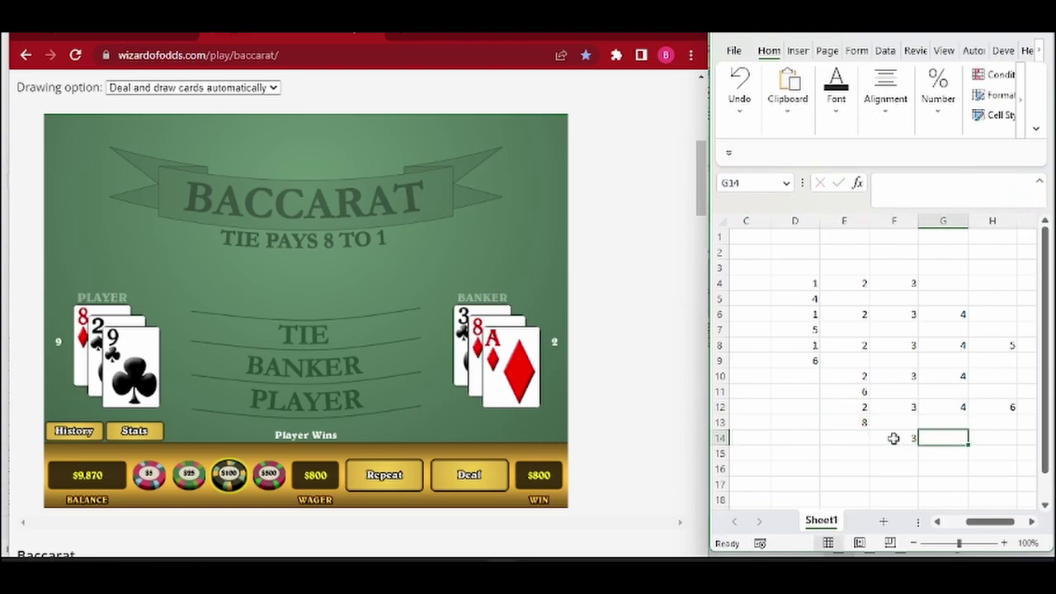
type("4")
key("Return")
Bet $700 on PLAYER with $100 chips, based on the two numbers in row 14, and deal the hand
left_click(894, 438)
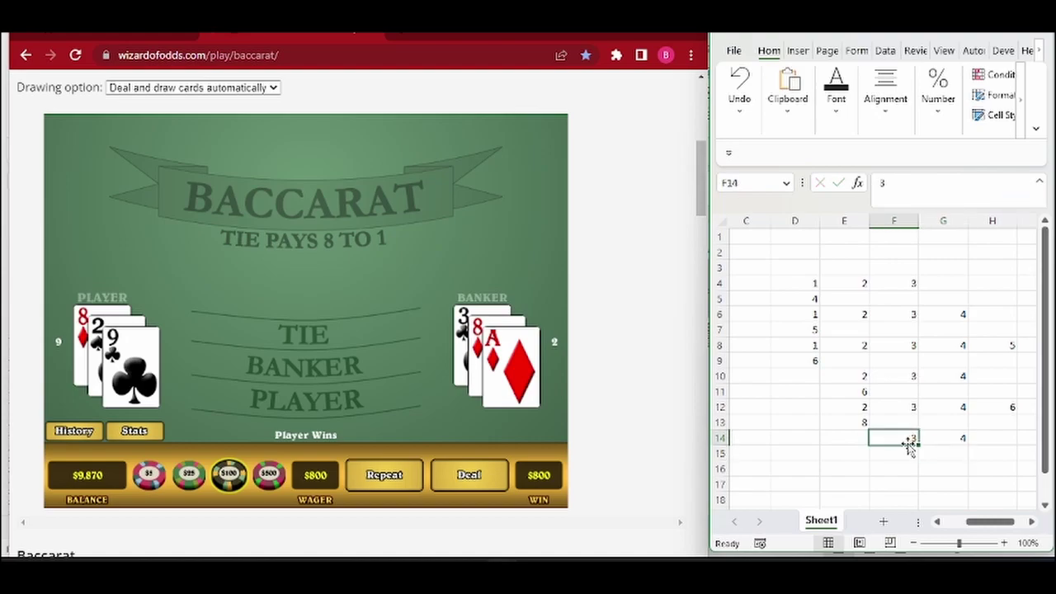
left_click(935, 439)
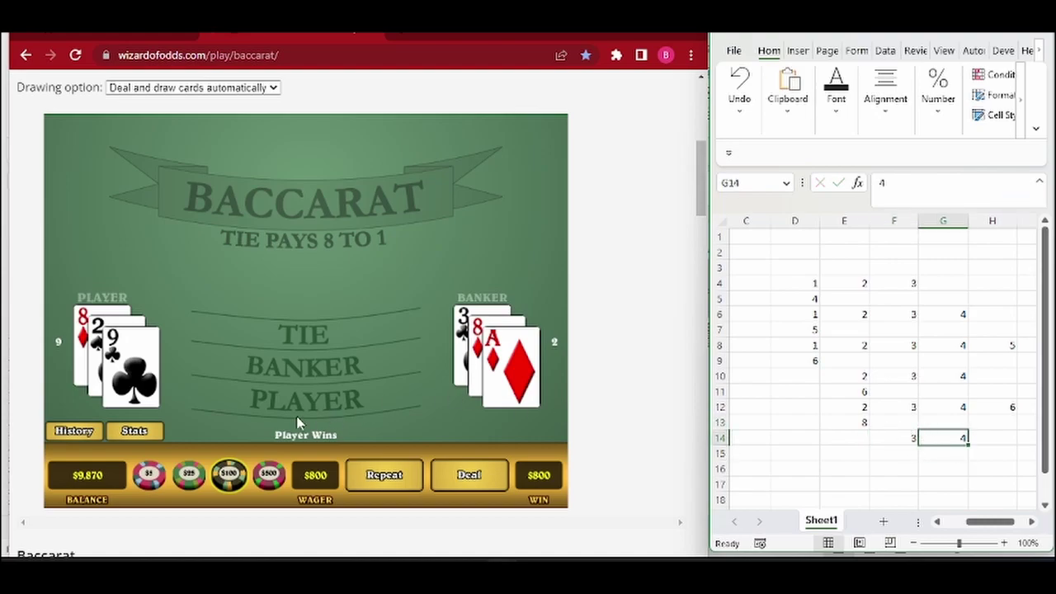
left_click(135, 430)
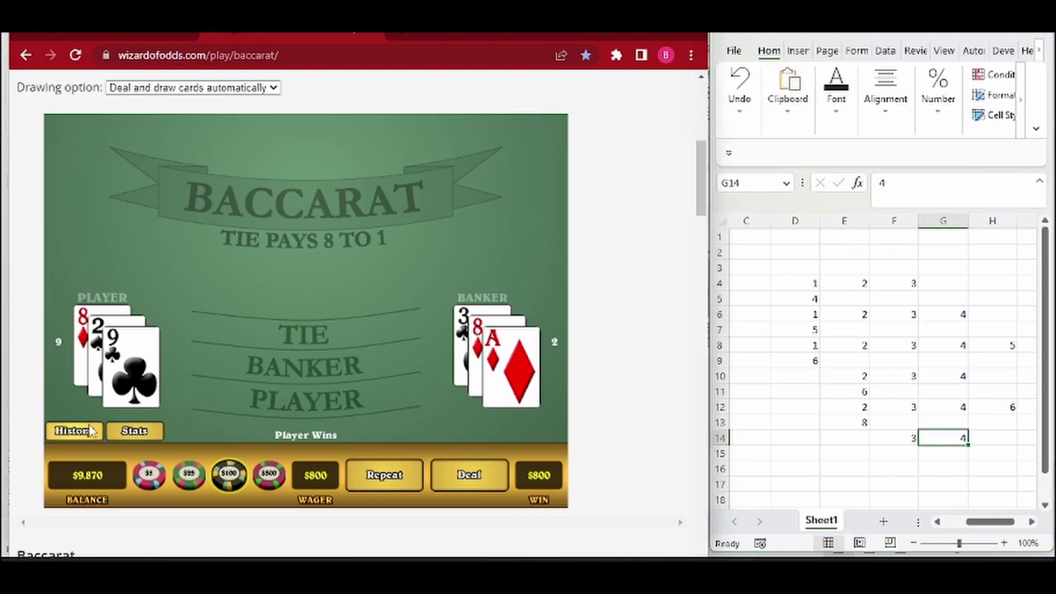
left_click(268, 410)
left_click(303, 404)
left_click(303, 404)
left_click(303, 405)
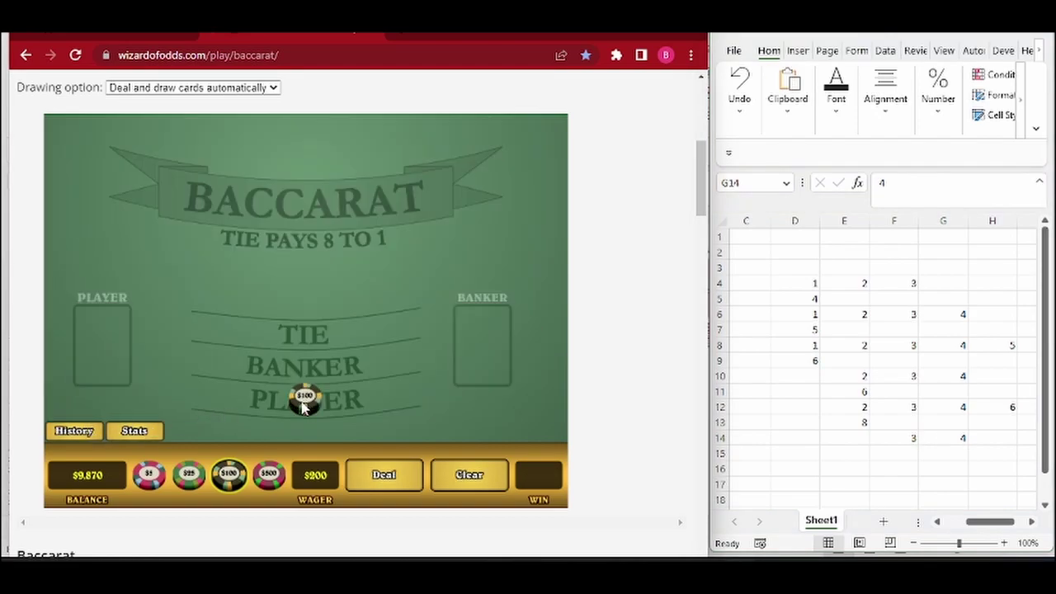
left_click(303, 404)
left_click(303, 404)
left_click(302, 405)
left_click(303, 405)
left_click(382, 473)
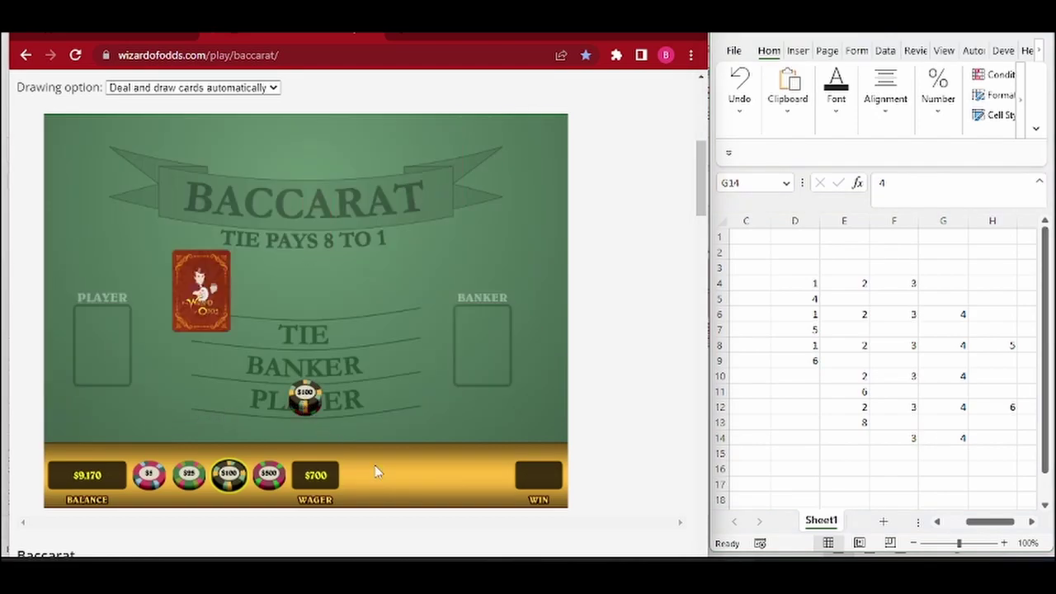
Record the bet as 7 in cell F15 and repeat the $700 PLAYER bet
left_click(902, 452)
type("7")
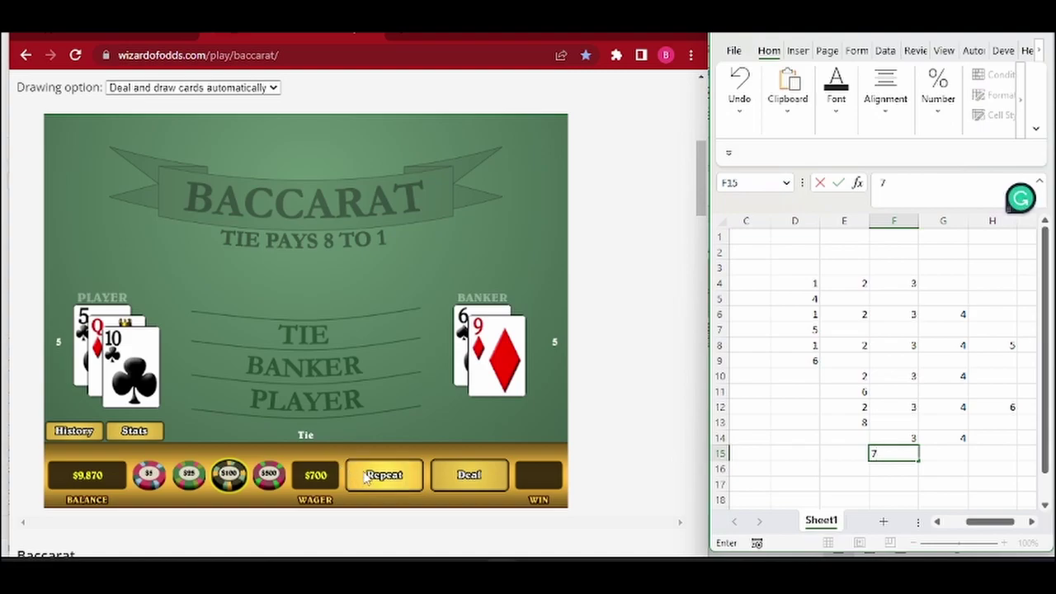
left_click(379, 475)
left_click(365, 477)
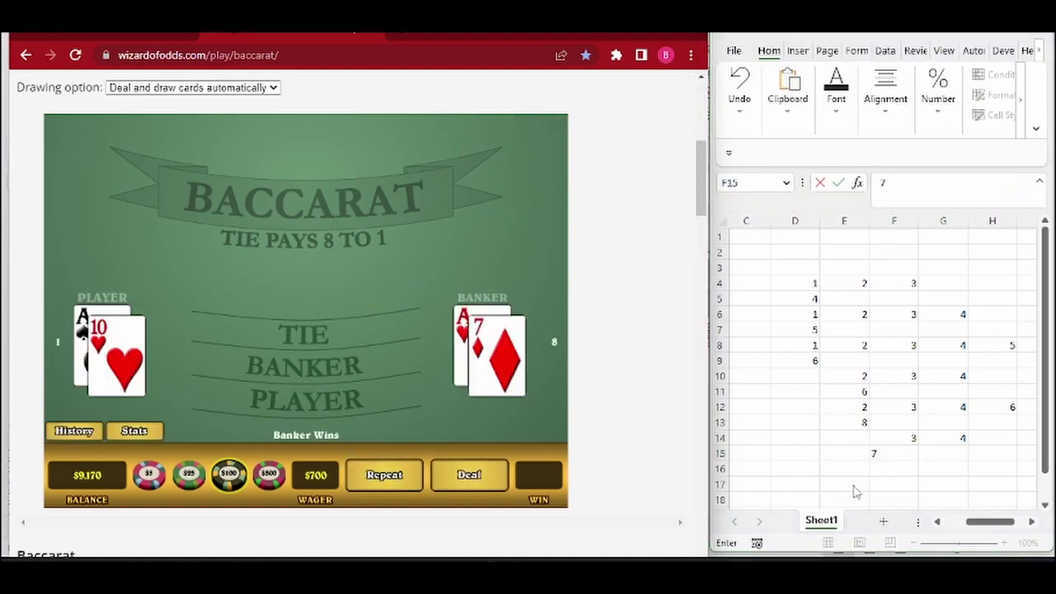
Enter the extended sequence 3, 4, 7 in F16 to H16
left_click(878, 472)
left_click(880, 471)
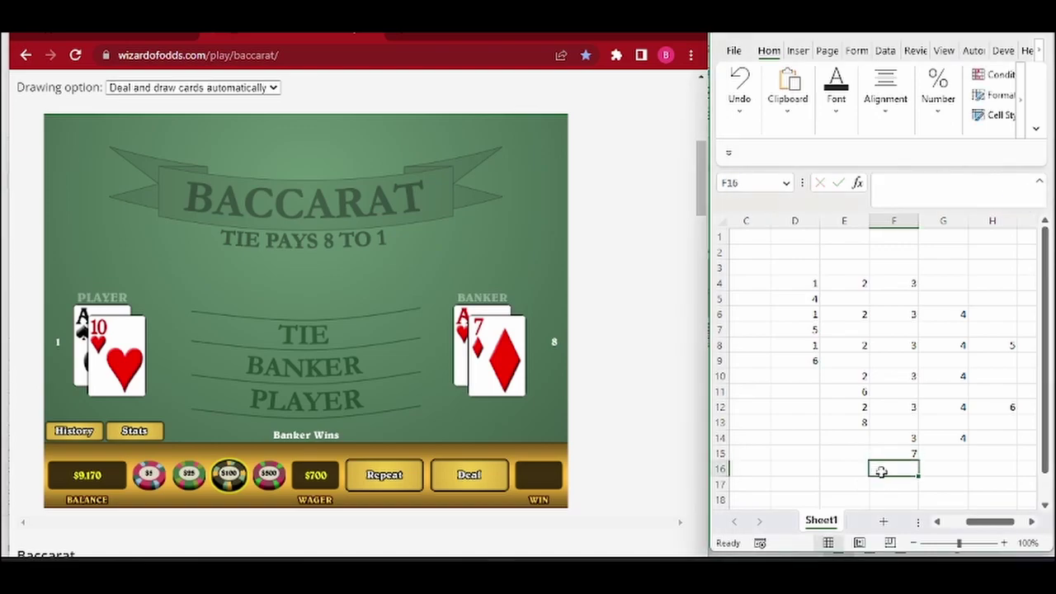
type("3")
key("Tab")
type("4")
key("Tab")
type("7")
key("Return")
Record the bet as 10 in cell F17, based on row 16's first and last numbers
left_click(882, 470)
left_click(986, 472)
left_click(890, 484)
type("10")
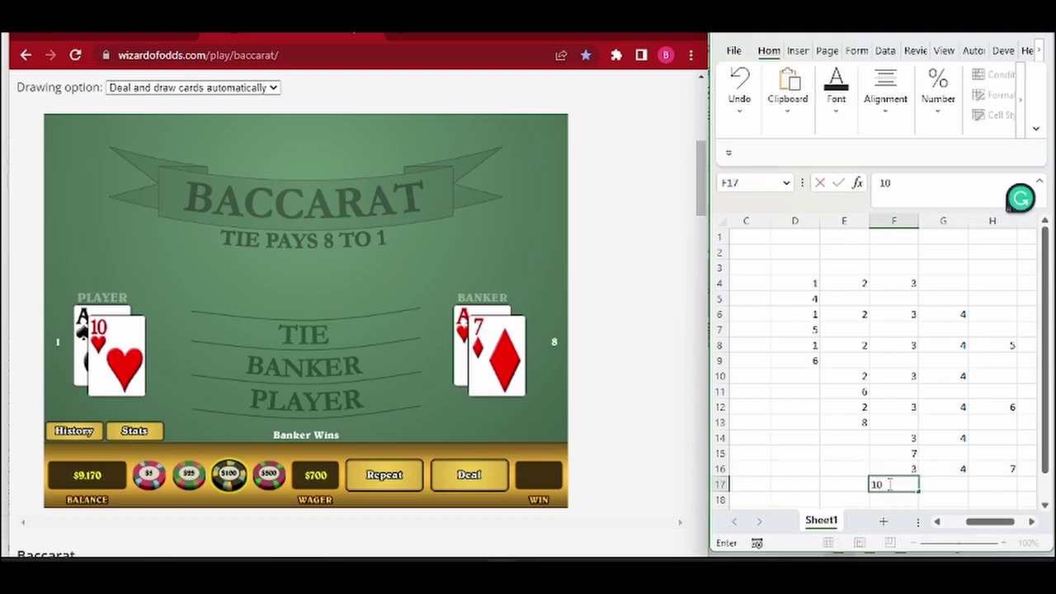
Re-enter 10 in cell F17 and clear the stray entry from F18
left_click_drag(881, 492, 897, 499)
scroll(903, 430, "down", 1)
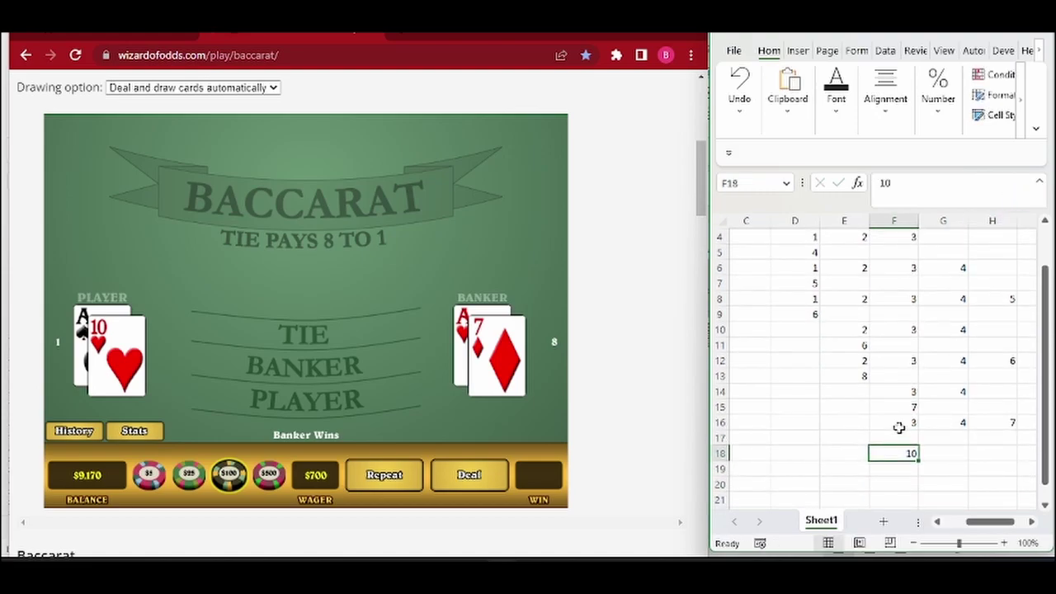
type("c")
left_click(898, 437)
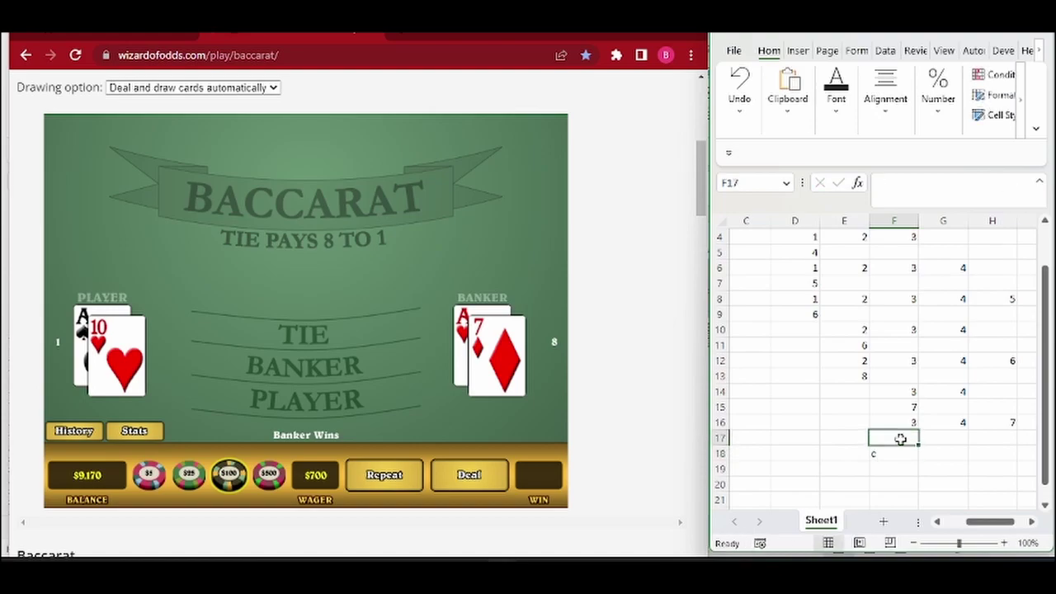
type("10")
key("Return")
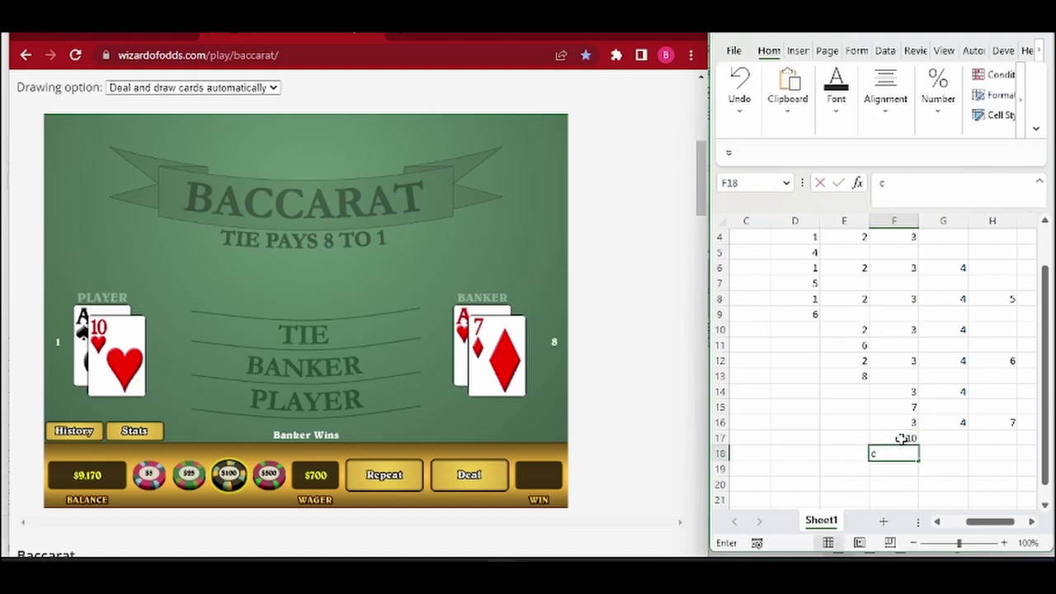
key("Delete")
key("Return")
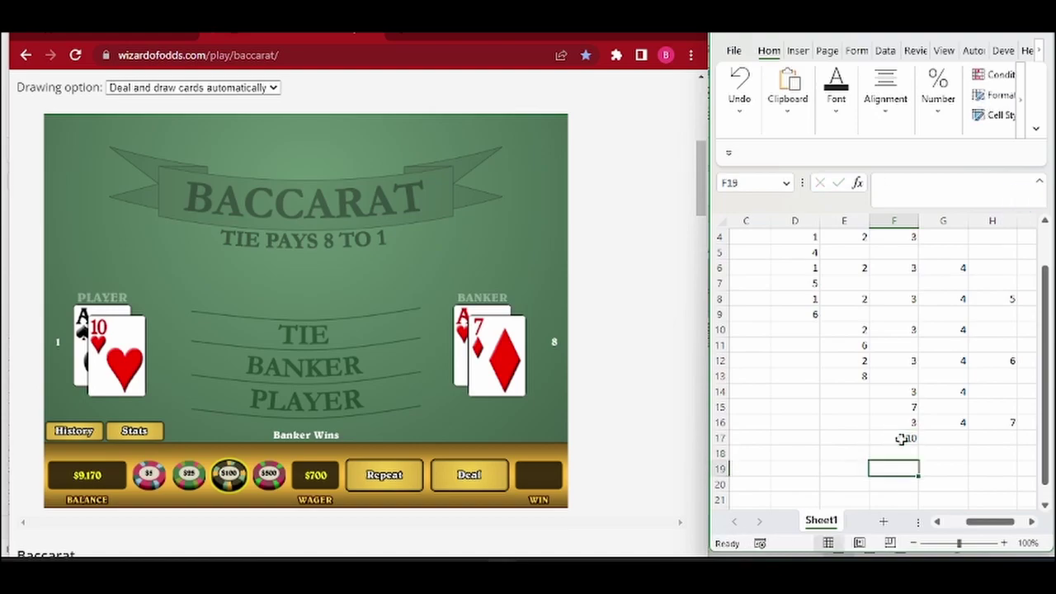
Bet $1,000 on PLAYER with two $500 chips, deal the hand, and replay the same bet
left_click(269, 475)
left_click(293, 404)
left_click(293, 400)
left_click(384, 475)
scroll(935, 346, "down", 2)
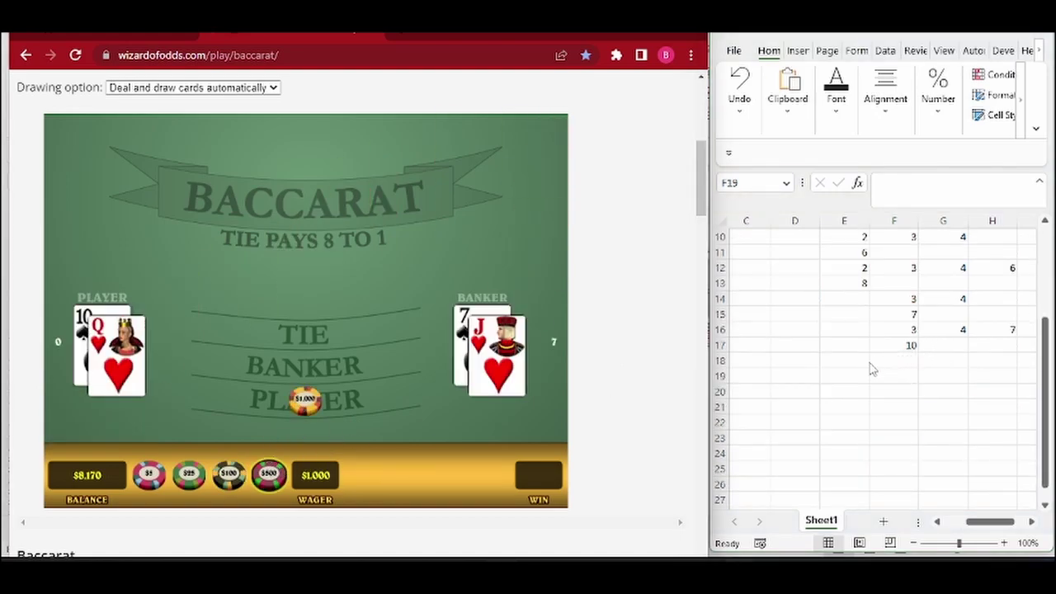
left_click(419, 471)
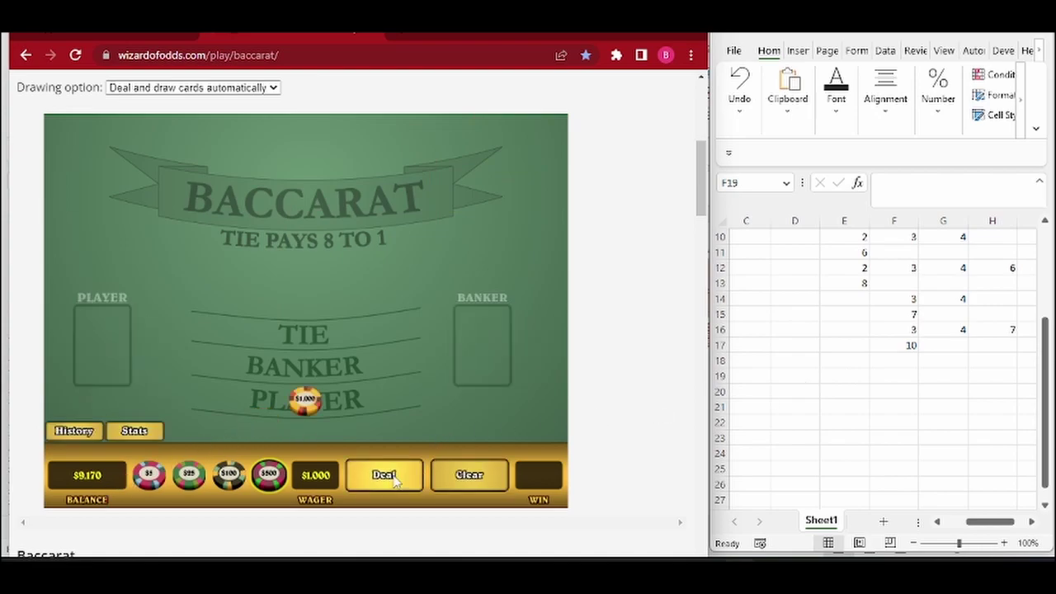
left_click(395, 475)
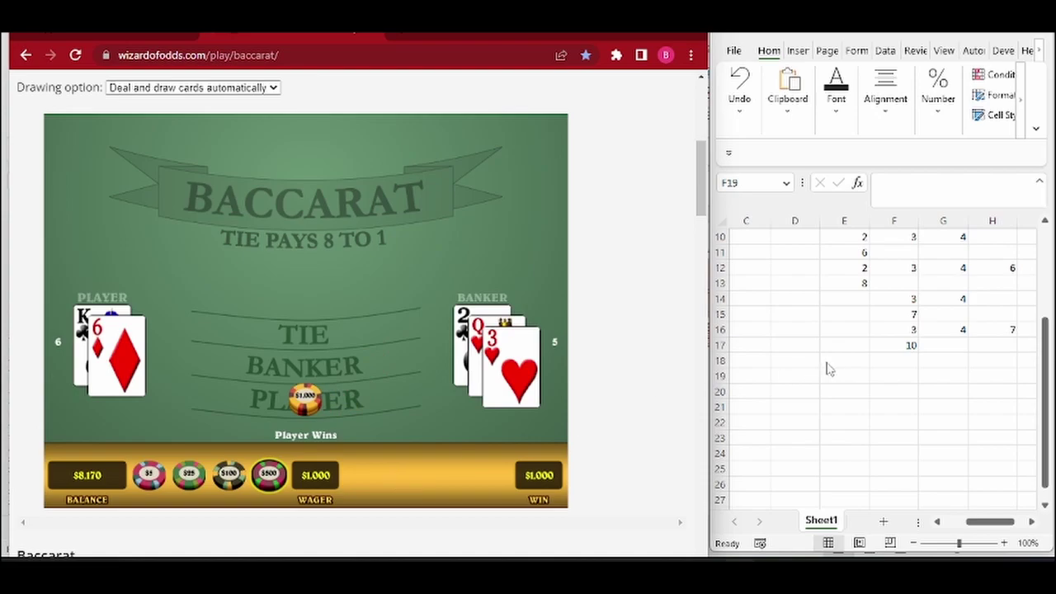
Enter the remaining sequence number 4 in cell G18, dropping row 16's end numbers
left_click(933, 363)
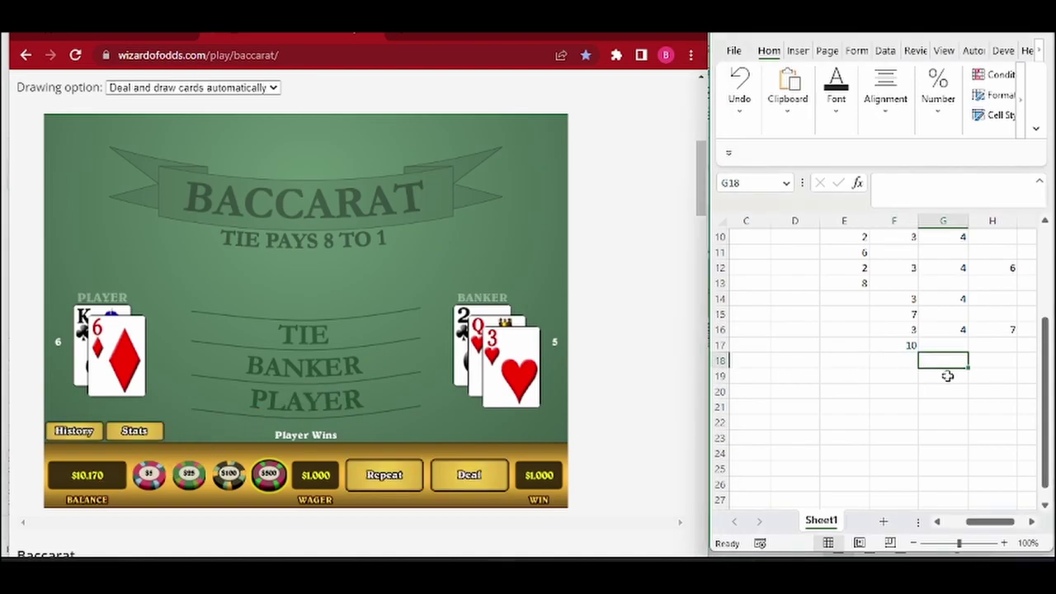
type("4")
key("Return")
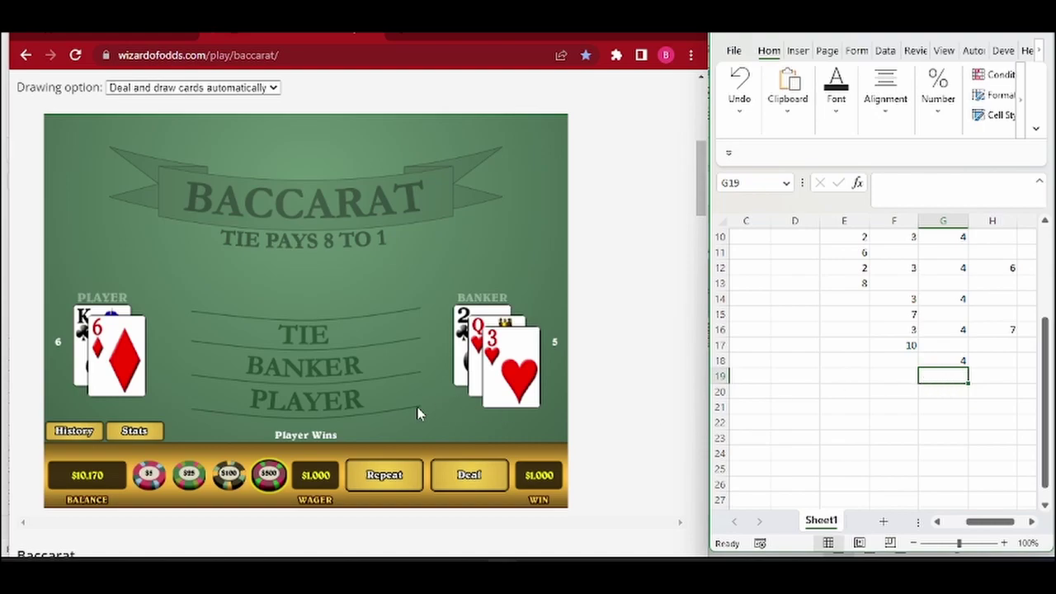
left_click(297, 404)
left_click(302, 401)
left_click(303, 401)
left_click(302, 401)
left_click(493, 477)
Bet $400 on PLAYER with four $100 chips, based on the single number in row 18, and deal the hand
left_click(229, 475)
left_click(309, 401)
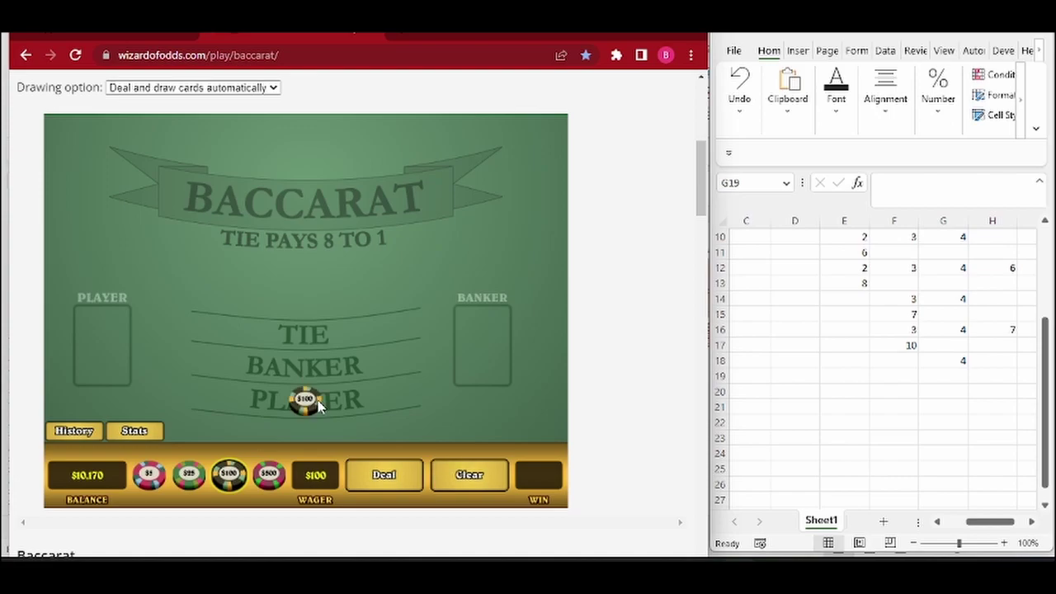
left_click(318, 405)
left_click(318, 405)
left_click(318, 404)
left_click(373, 472)
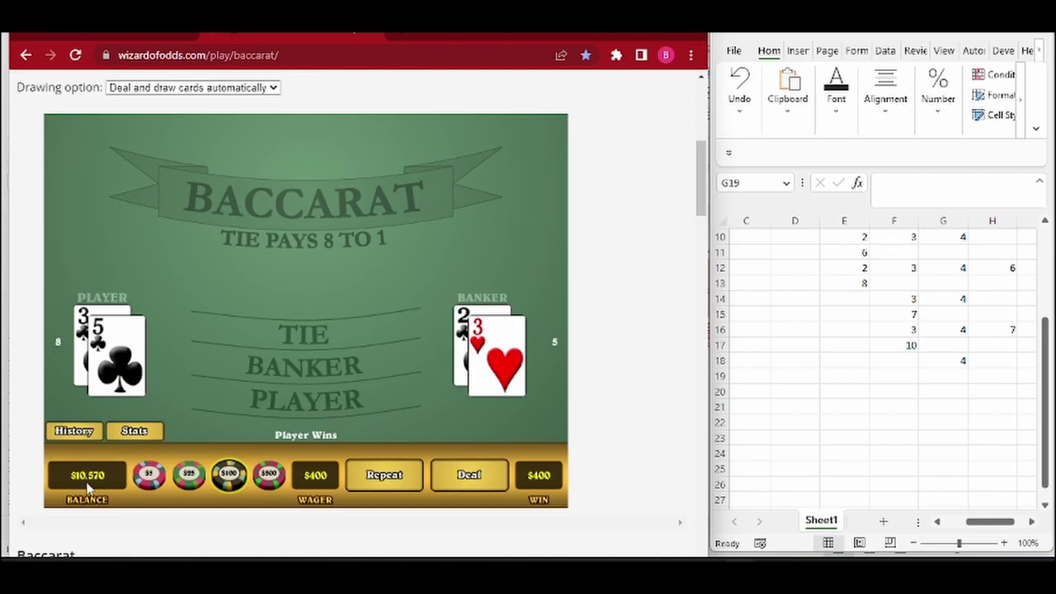
Enter the winning bet 4 in cell G19 and close the sequence with 0 in cell G20
left_click(947, 373)
type("4")
key("Return")
type("0")
left_click(950, 420)
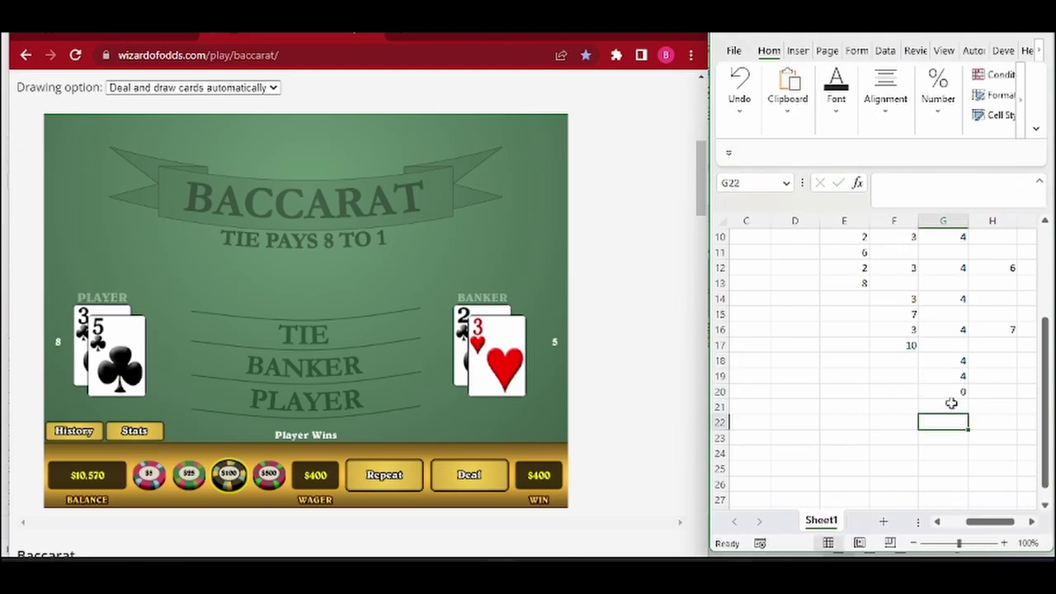
Highlight the original starting sequence 1, 2, 3 in cells D4 to F4
scroll(936, 381, "up", 3)
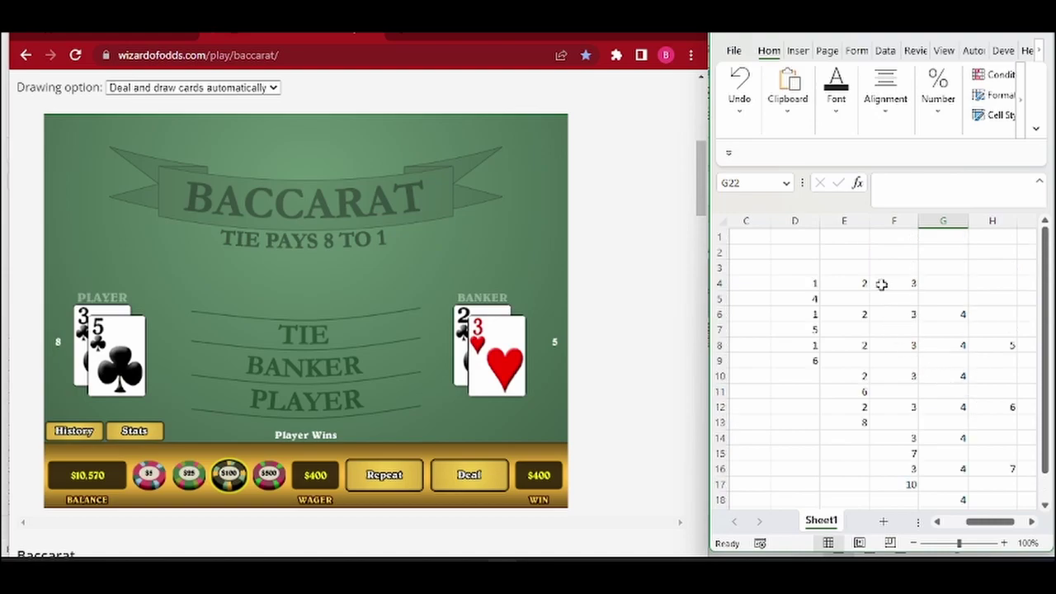
left_click_drag(901, 284, 811, 283)
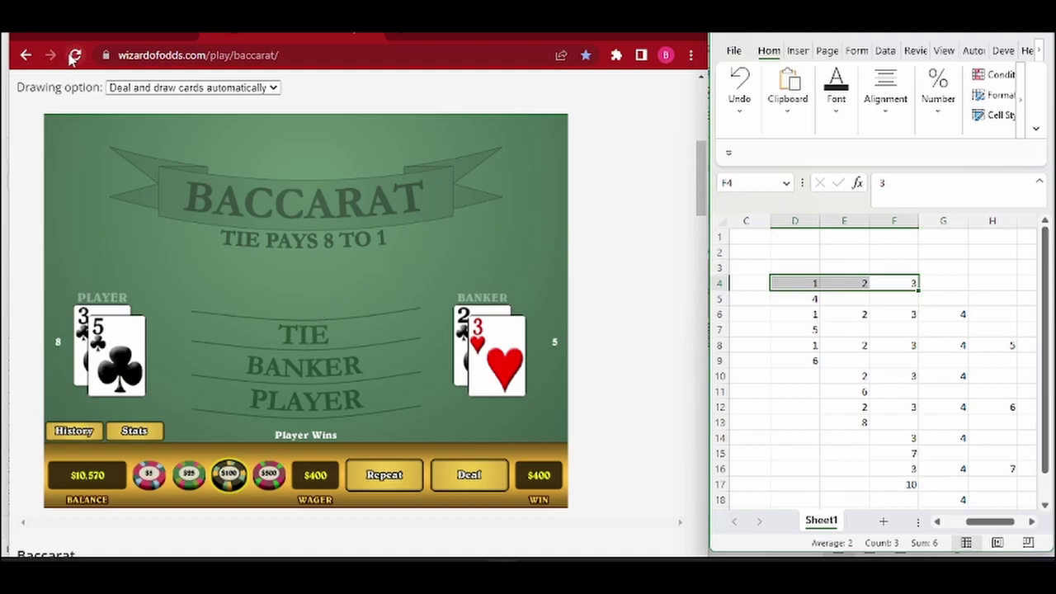
scroll(829, 357, "down", 4)
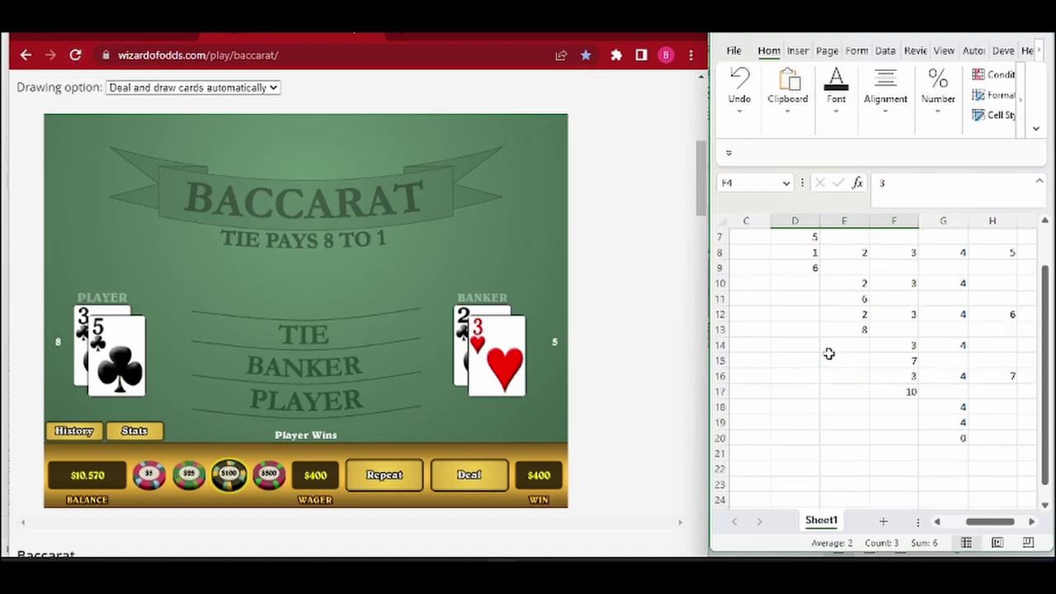
Enter a new starting sequence 1, 2, 3 in cells E21 to G21
left_click(844, 361)
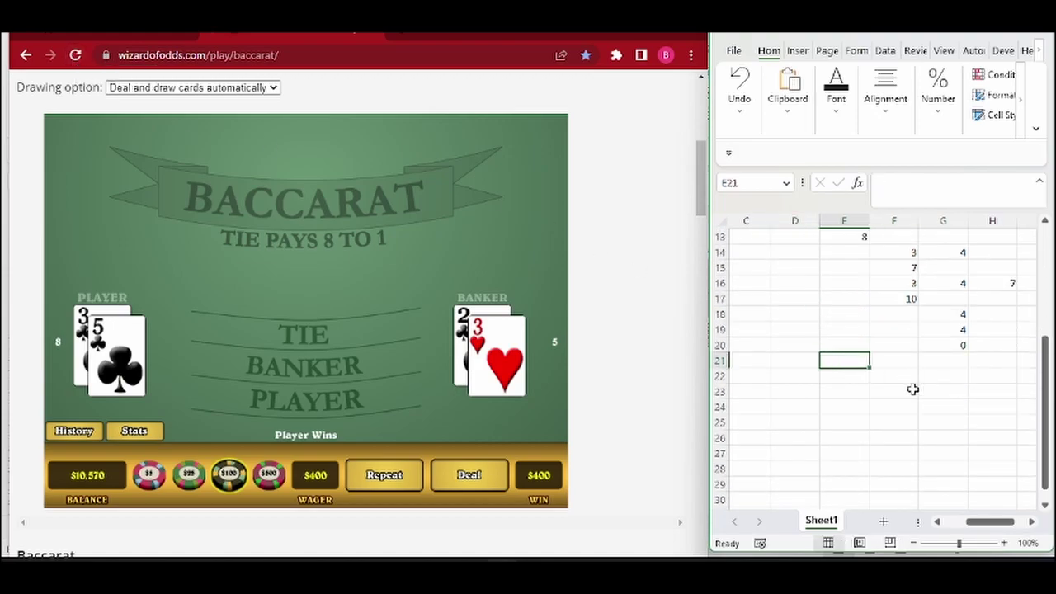
type("1")
key("Tab")
type("2")
key("Tab")
type("3")
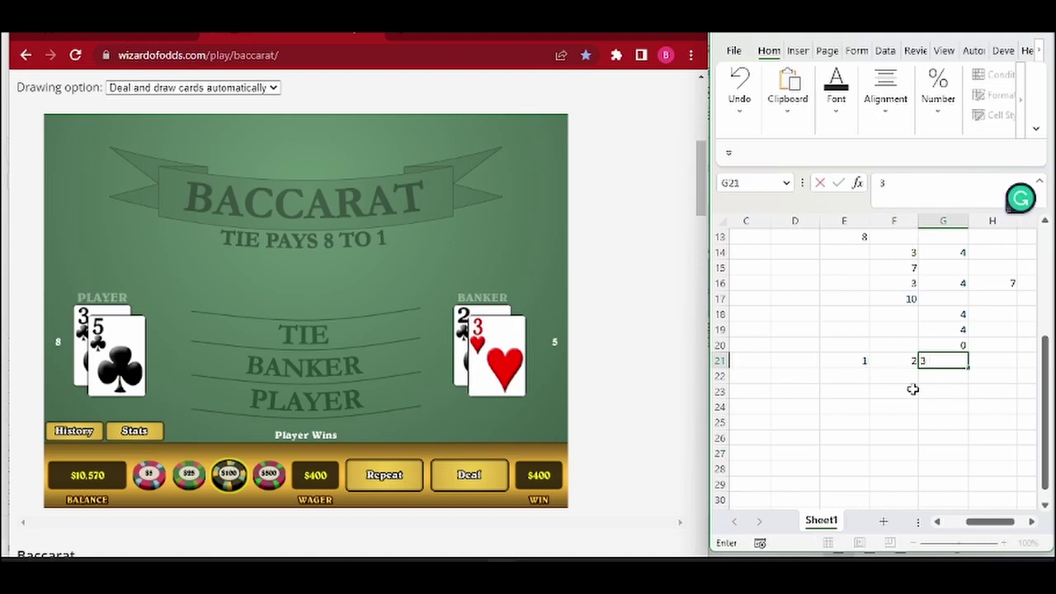
key("Tab")
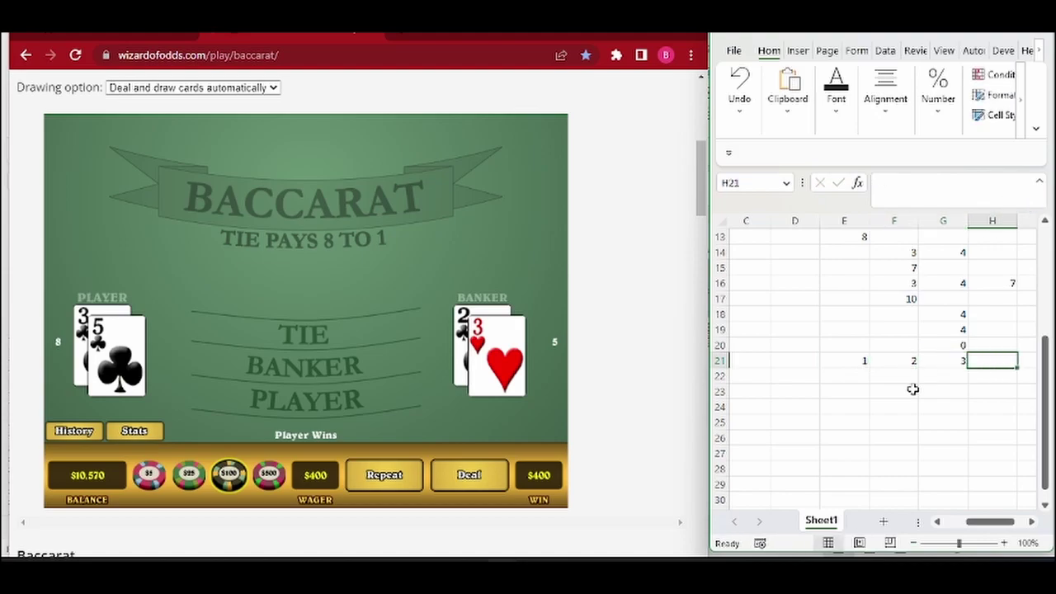
Set row 21's starting sequence to 2, 3, 4, 5 in cells E21 to H21
key("Left")
key("Left")
key("Left")
type("2")
key("Tab")
type("3")
key("Tab")
type("4")
key("Tab")
type("5")
key("Return")
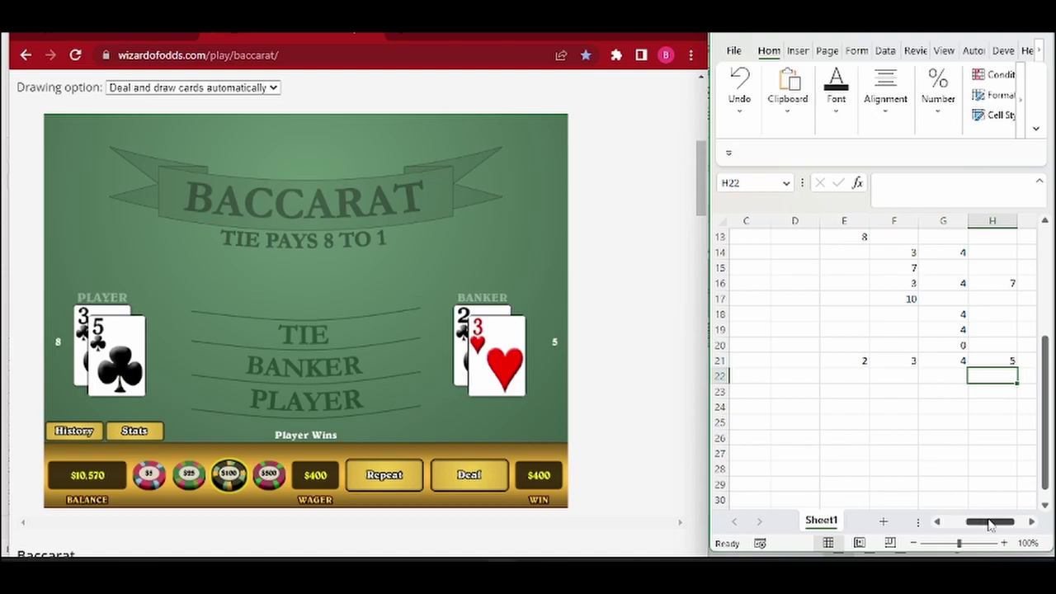
Enter 7 in cell E22 as the sum of row 21's end numbers
left_click_drag(990, 521, 994, 521)
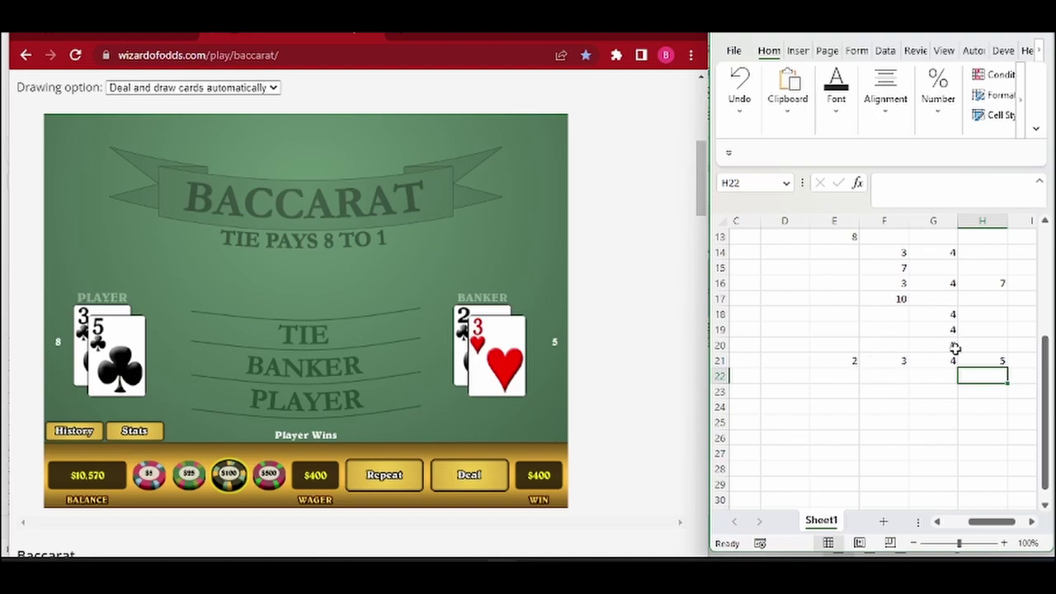
left_click(848, 360)
left_click(981, 358)
left_click(839, 376)
type("7")
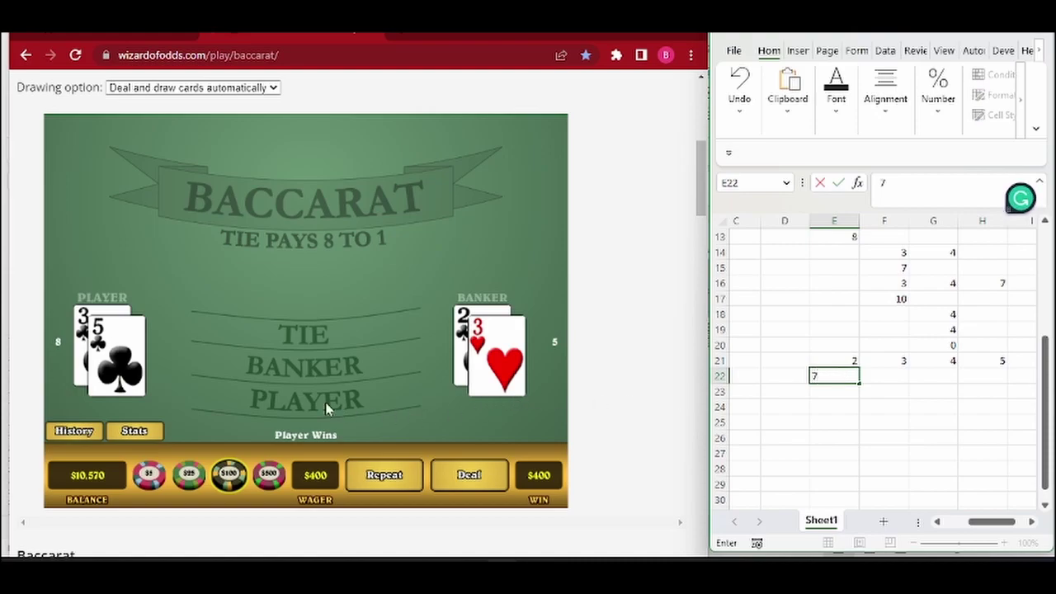
Bet $700 on PLAYER with seven $100 chips and deal the hand
left_click(286, 407)
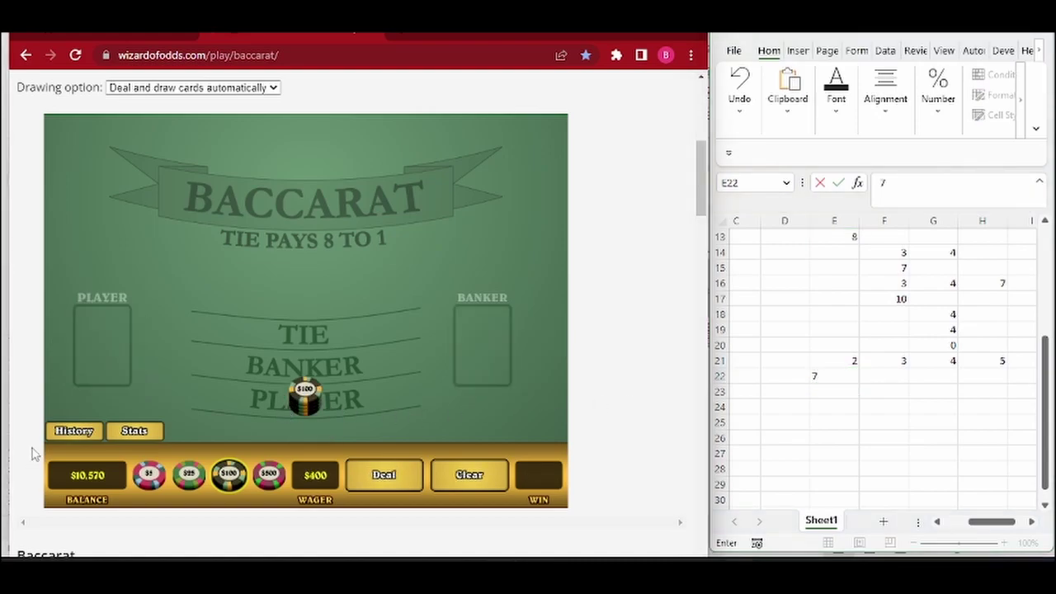
left_click(74, 436)
left_click(74, 437)
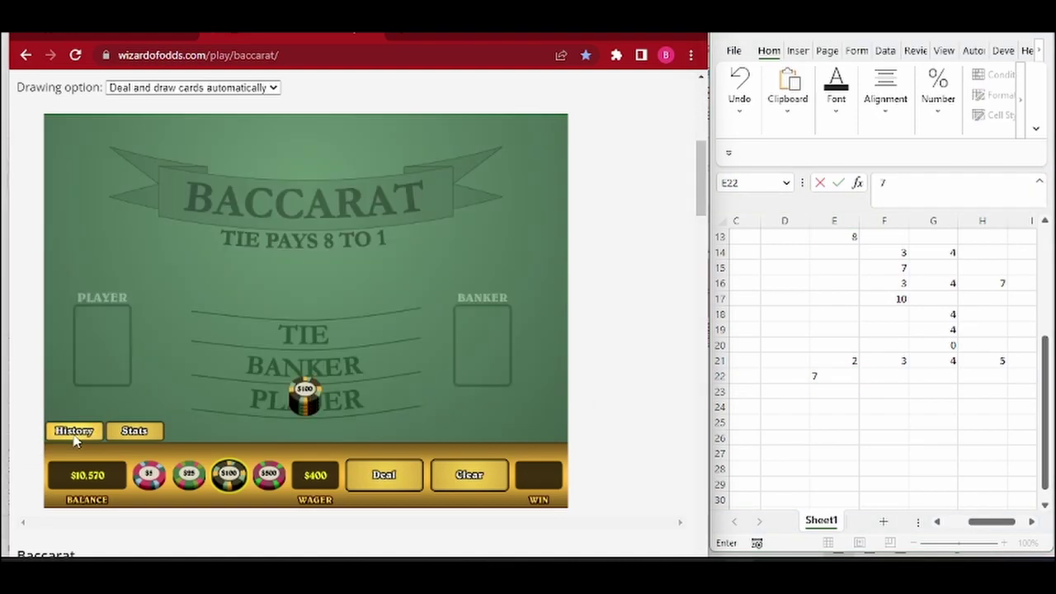
left_click(314, 404)
left_click(383, 474)
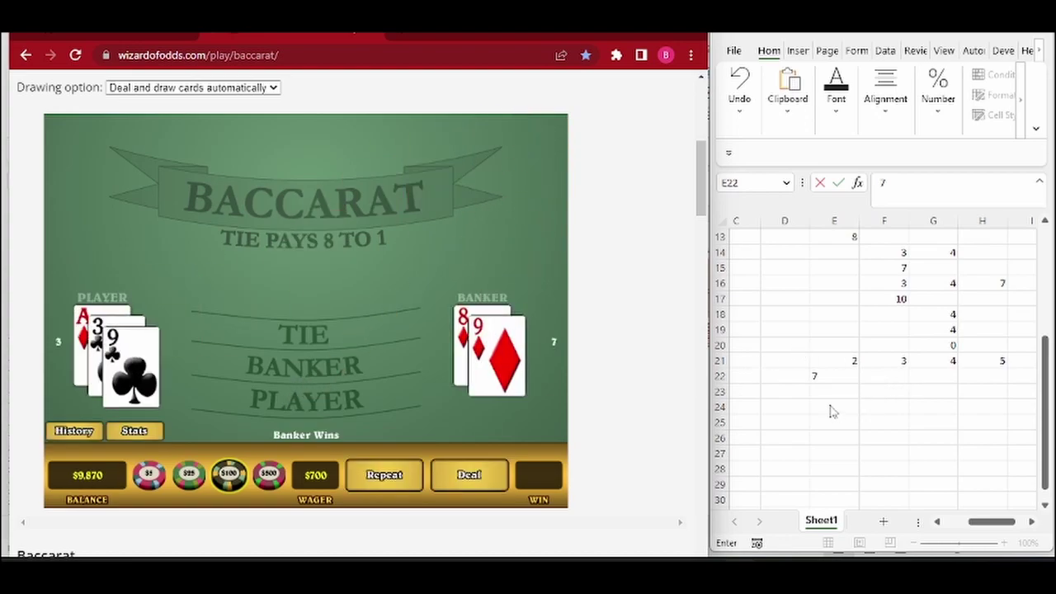
Enter the extended sequence 2, 3, 4, 5, 7 in cells E23 to I23 and its bet 9 in E24
type("7")
left_click(841, 392)
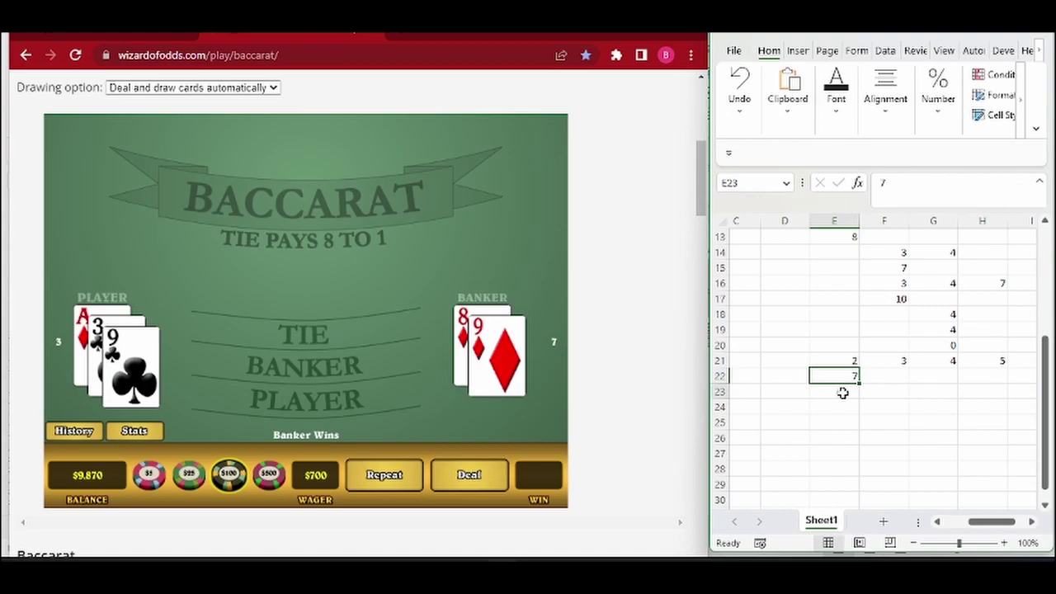
type("2")
key("Tab")
type("3")
key("Tab")
key("Tab")
type("4")
key("Tab")
type("5")
key("Tab")
type("7")
key("Down")
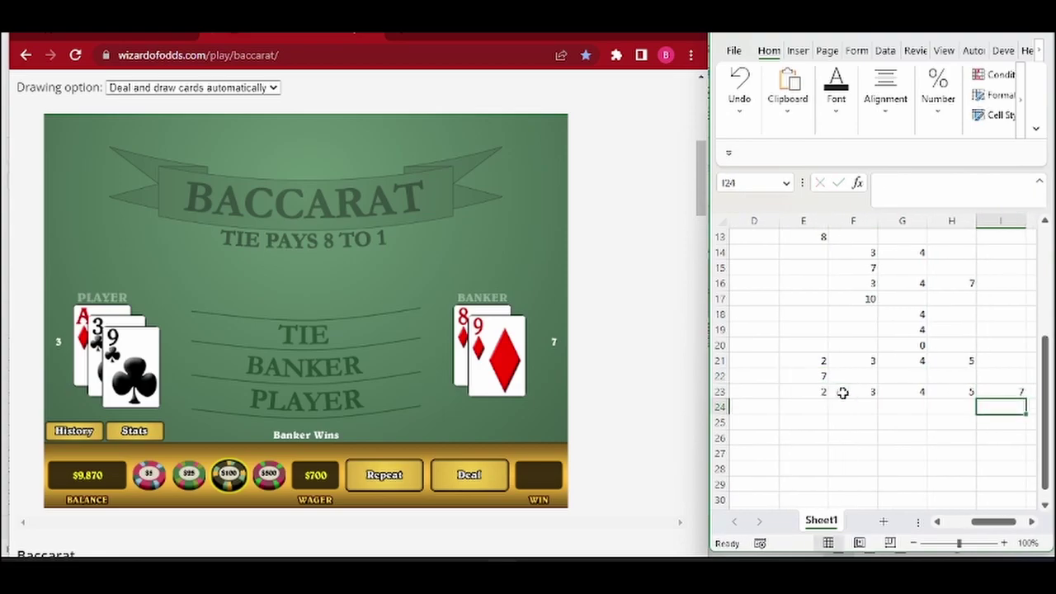
left_click(809, 406)
type("9")
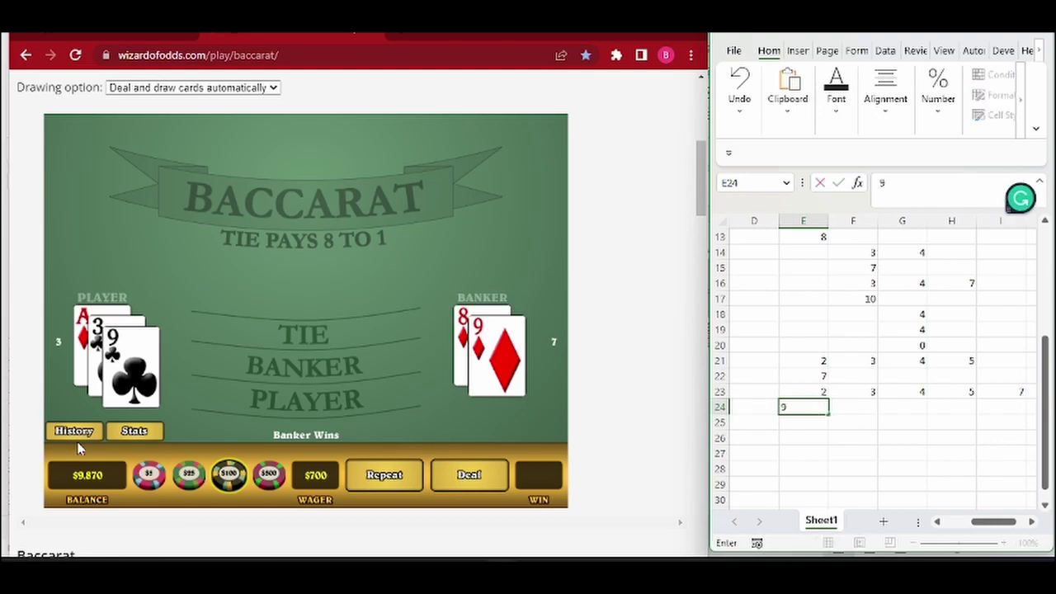
Bet $900 on BANKER with nine $100 chips, deal the hand, and check the hand history
left_click(72, 433)
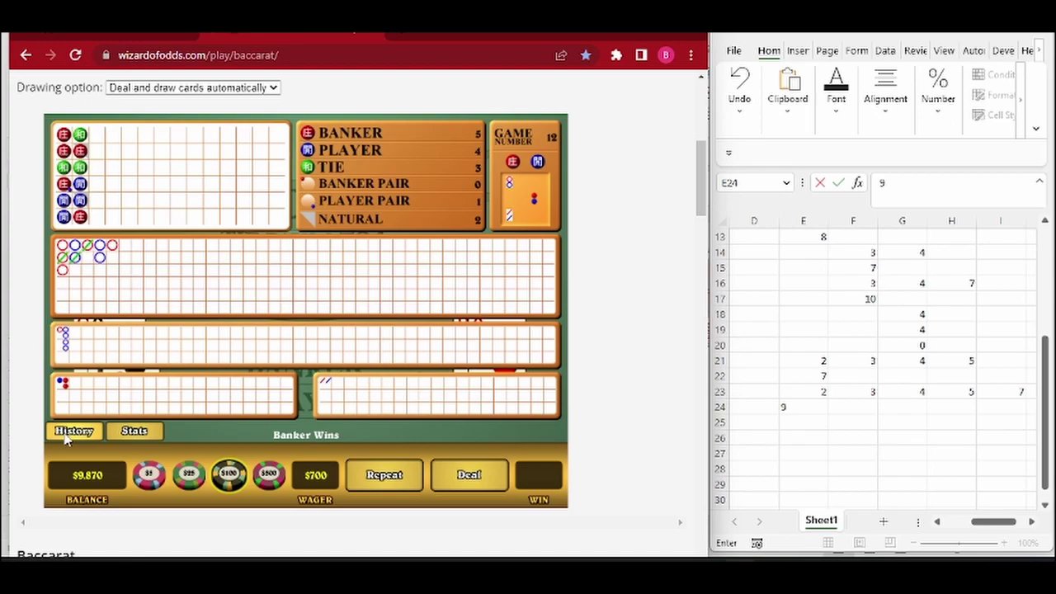
left_click(66, 438)
left_click(287, 373)
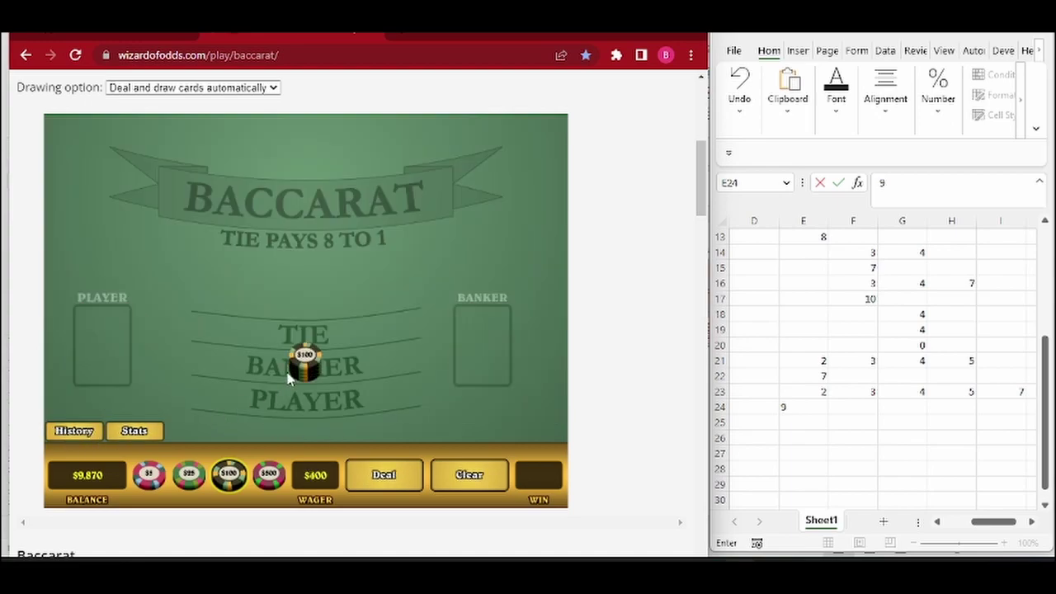
left_click(289, 378)
left_click(288, 378)
left_click(289, 378)
left_click(288, 378)
left_click(289, 378)
left_click(370, 467)
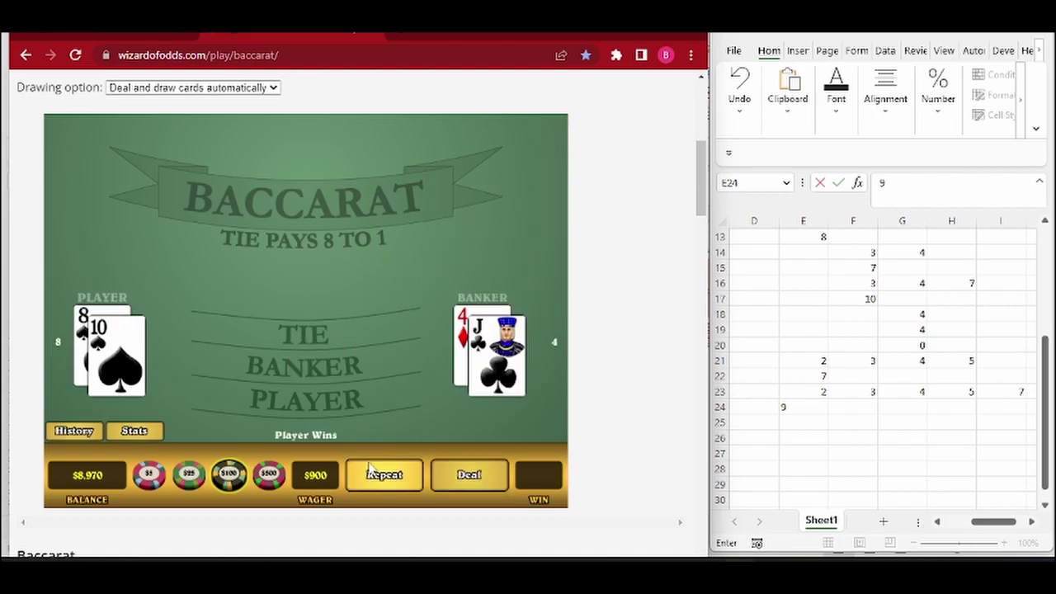
left_click(87, 432)
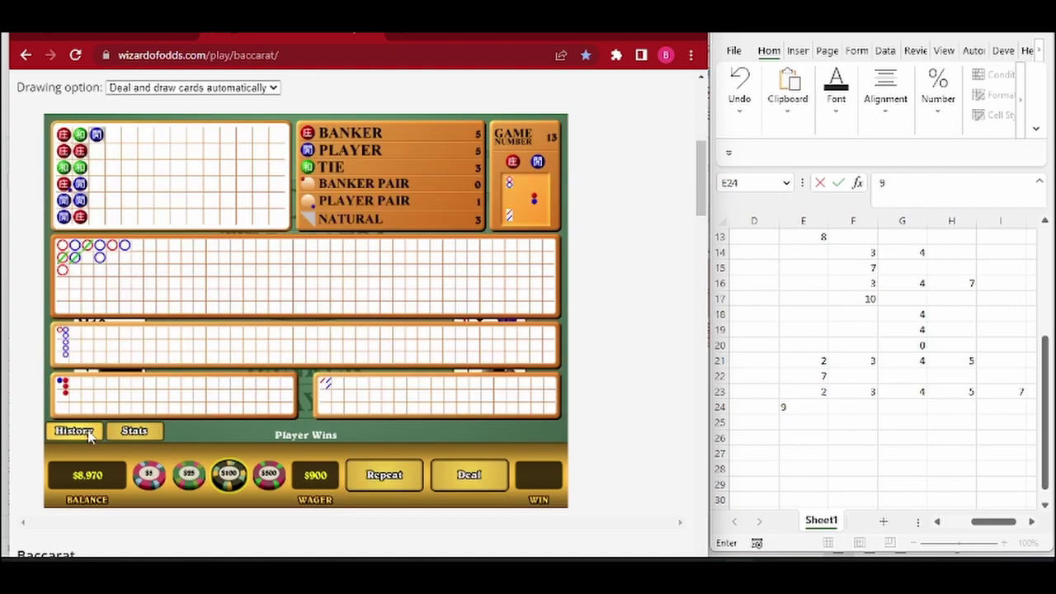
left_click(79, 434)
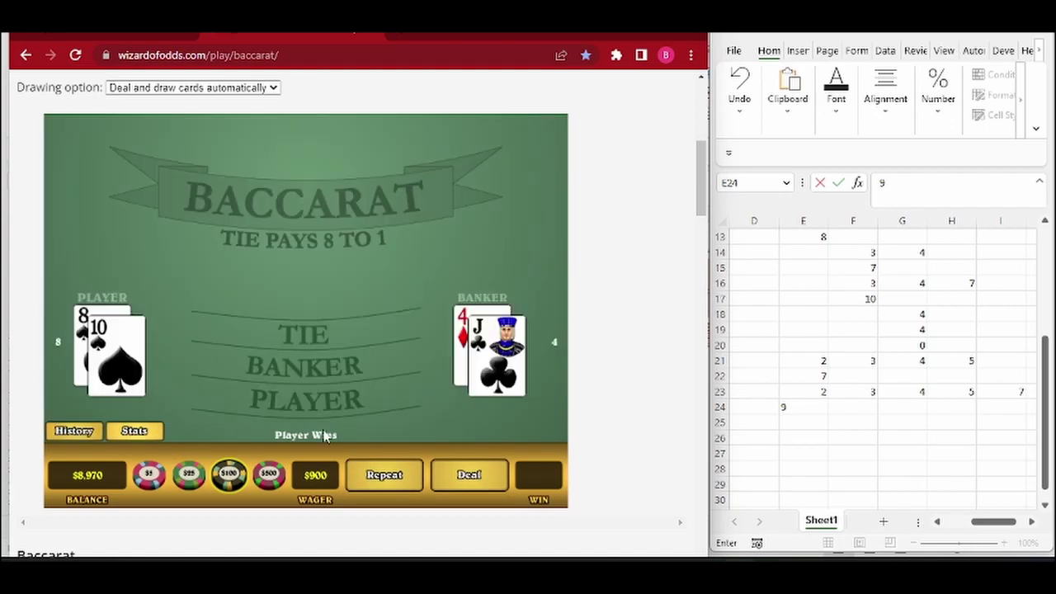
Enter the extended sequence 2, 3, 4, 5, 7, 9 in cells E25 to J25 and its bet 11 in E26
left_click(813, 423)
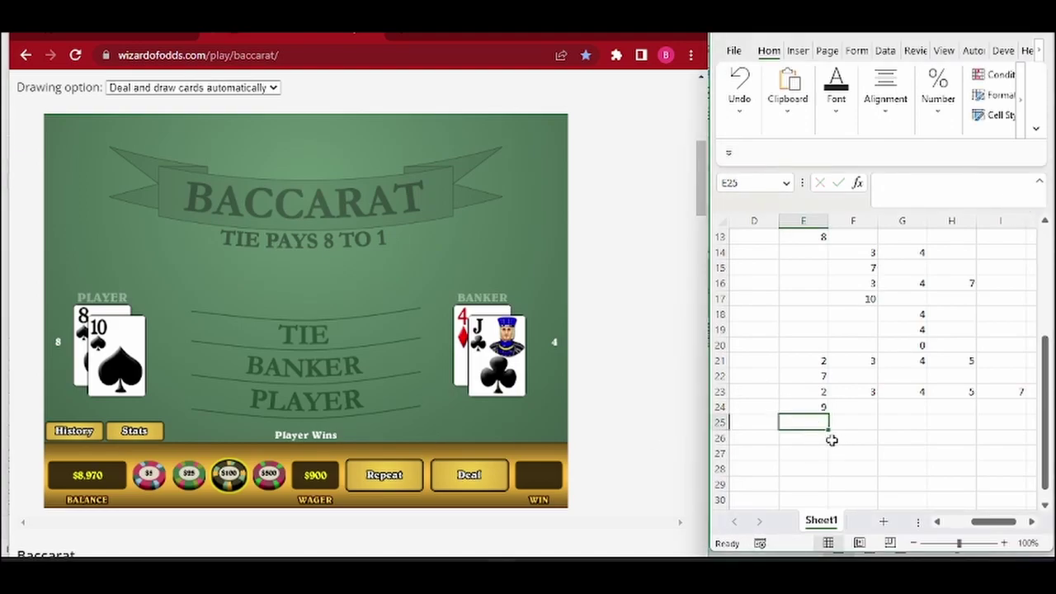
type("2")
key("Tab")
type("3")
key("Tab")
type("4")
key("Tab")
type("5")
key("Tab")
type("7")
key("Tab")
type("9")
key("Down")
left_click(763, 437)
type("11")
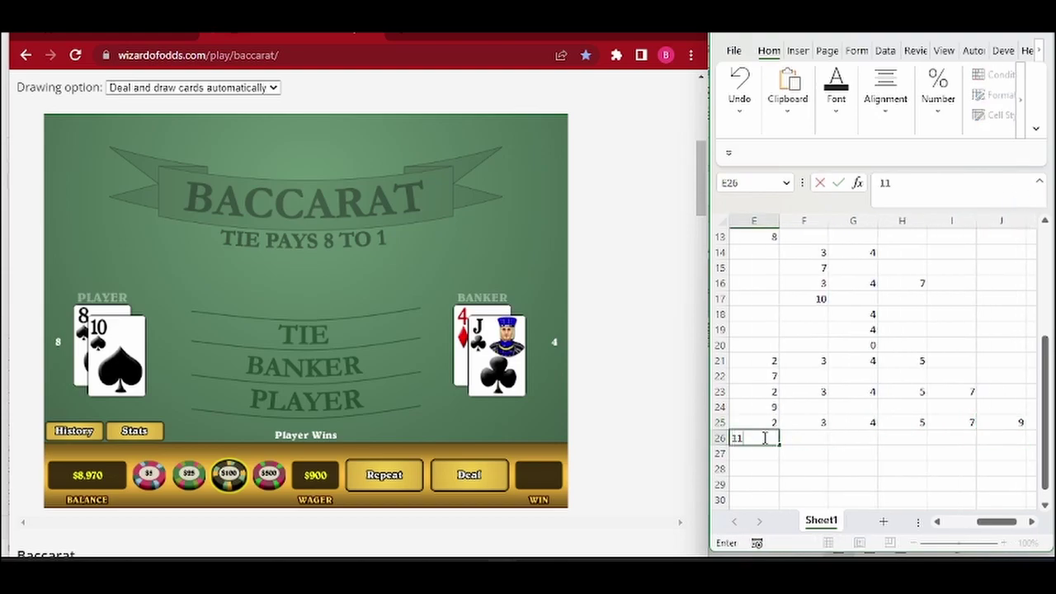
Bet $1,100 on PLAYER using $500 and $100 chips and deal the hand
left_click(263, 463)
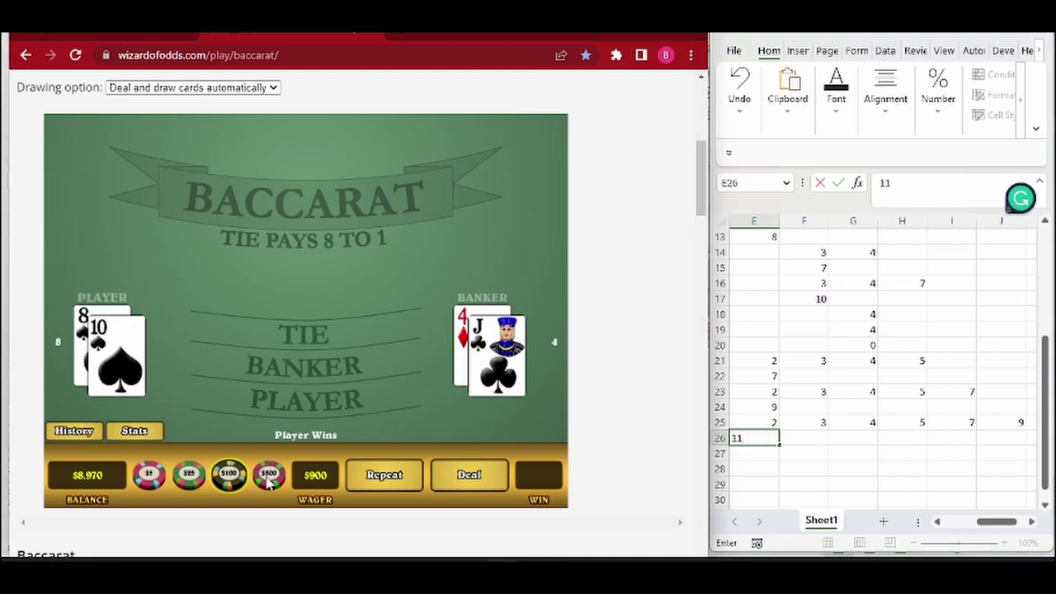
left_click(298, 401)
left_click(302, 401)
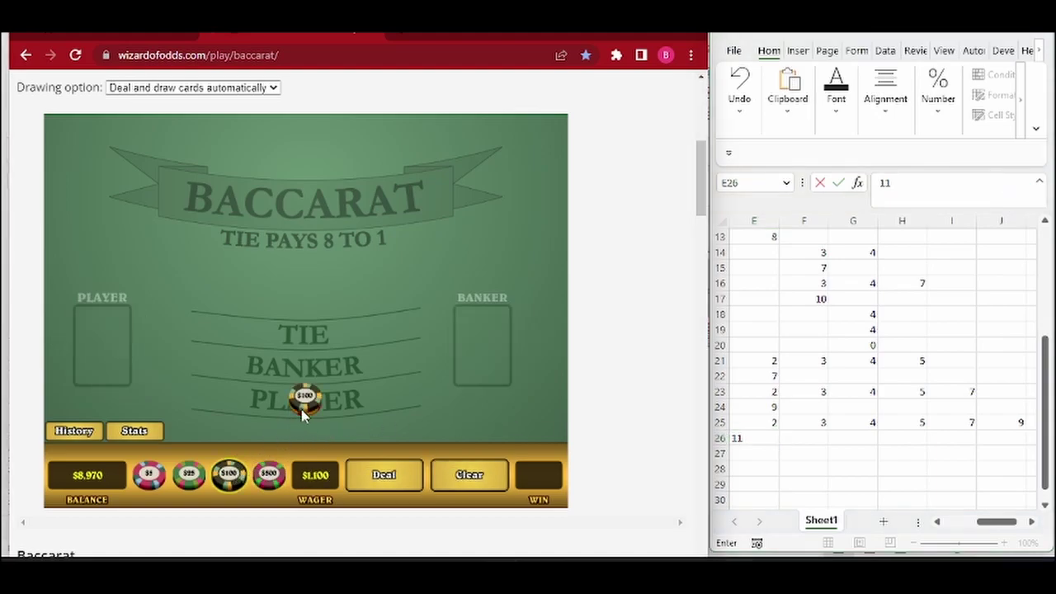
left_click(367, 477)
Drop row 25's end numbers, entering 3, 4, 5, 7 in cells F27 to I27 and the bet 10 in F28
scroll(776, 448, "down", 1)
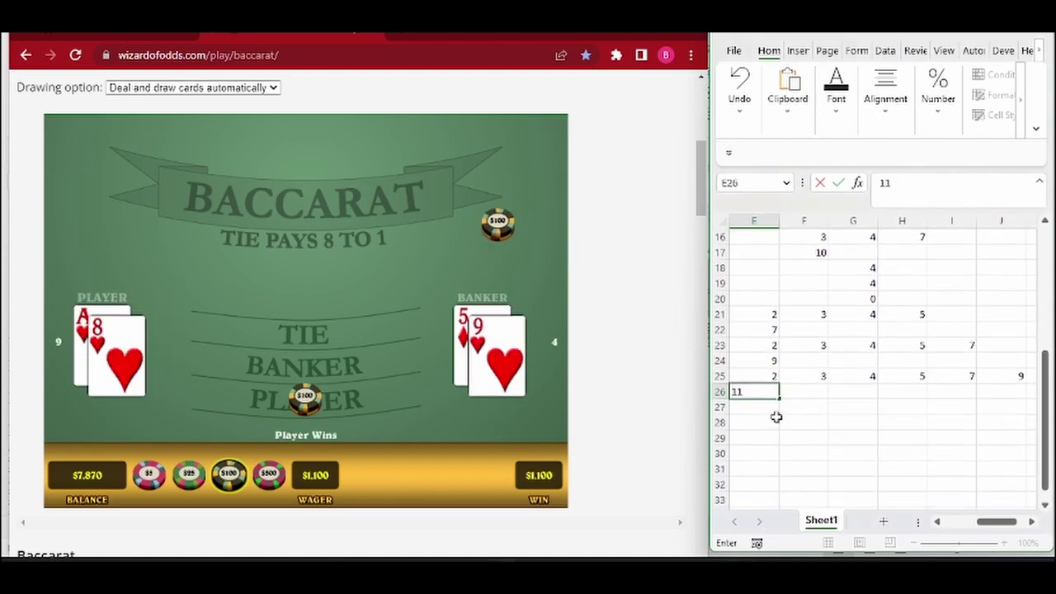
left_click(768, 406)
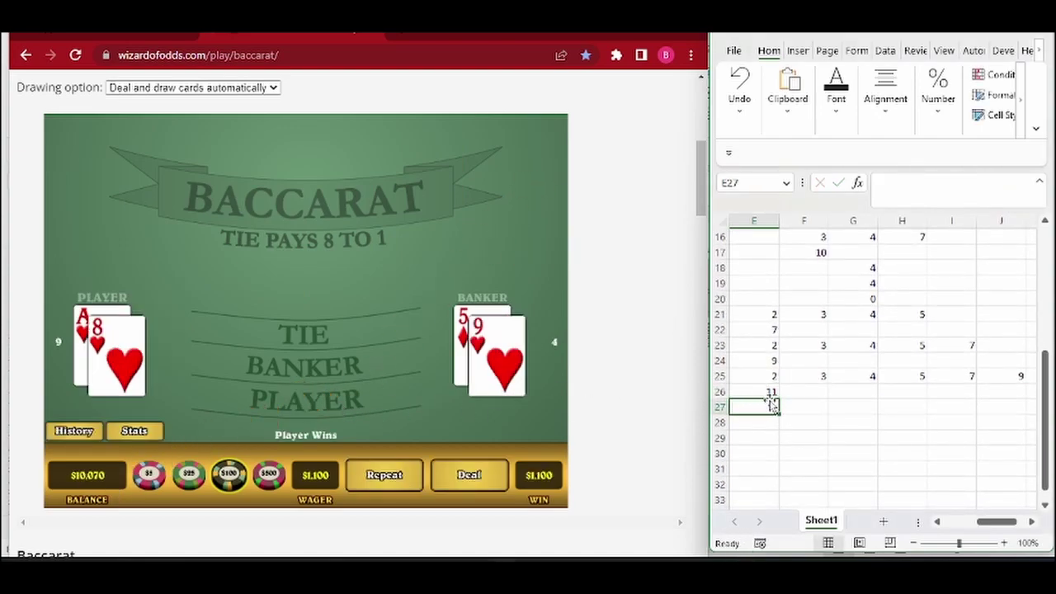
left_click(763, 377)
left_click(1022, 376)
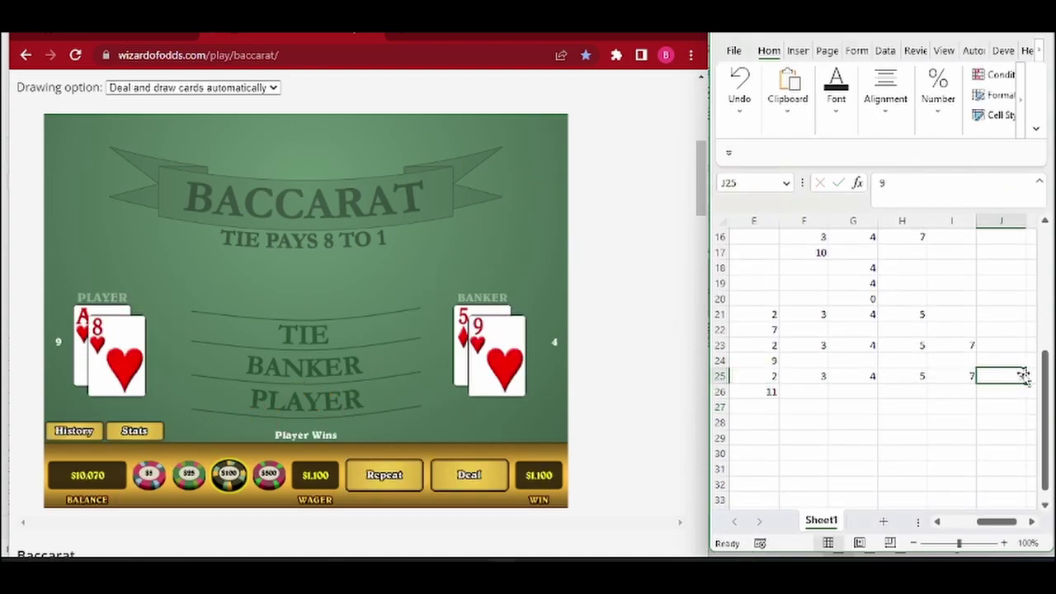
left_click(811, 407)
type("3")
key("Tab")
type("4")
key("Tab")
type("5")
key("Tab")
type("7")
key("Return")
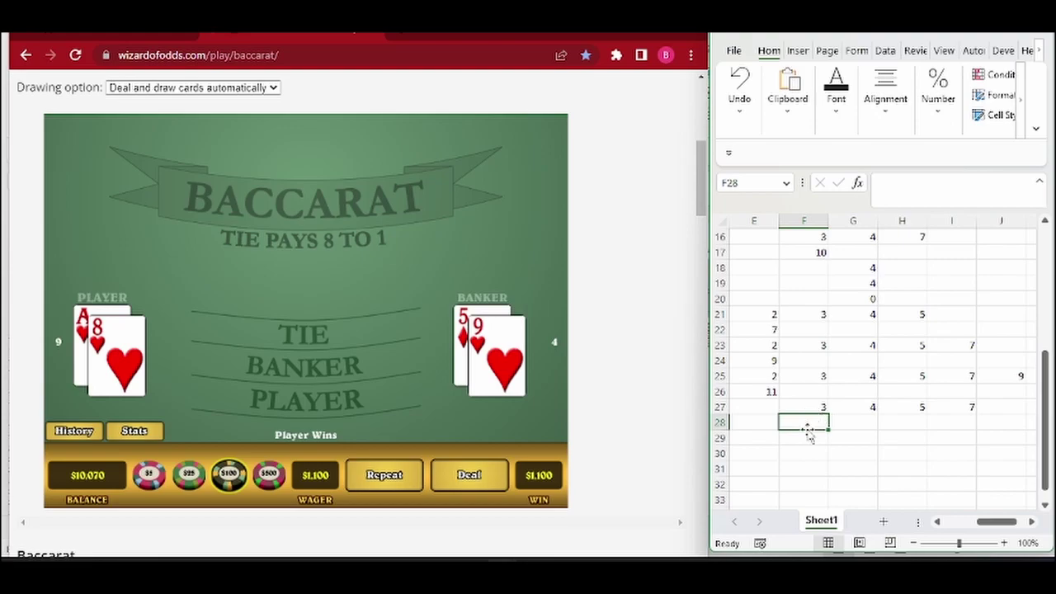
type("10")
key("Return")
Bet $1,000 on BANKER with two $500 chips and deal the hand, checking the hand history before and after
left_click(85, 434)
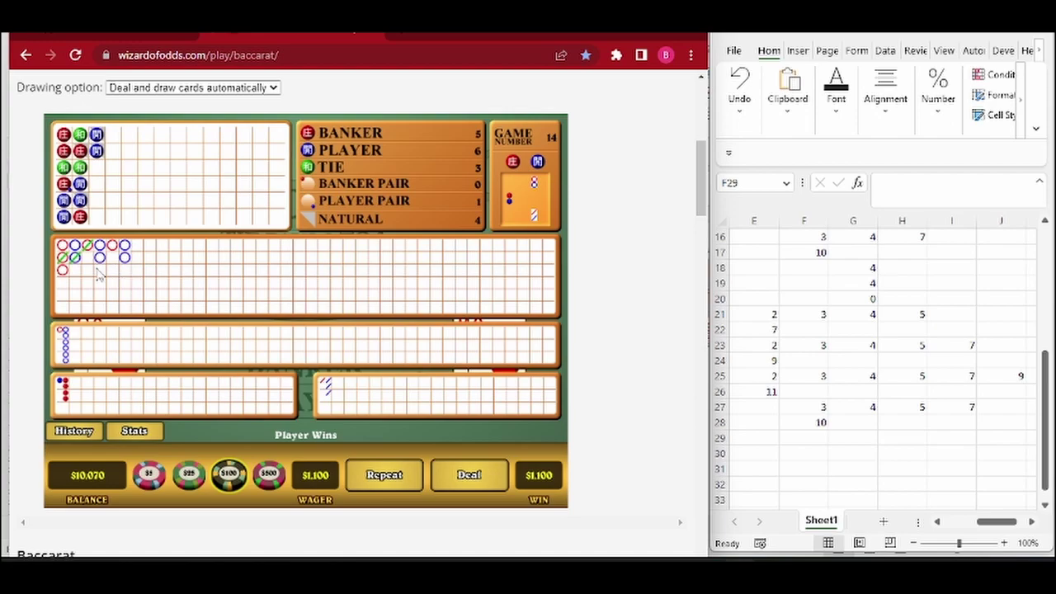
left_click(76, 431)
left_click(269, 474)
double_click(304, 367)
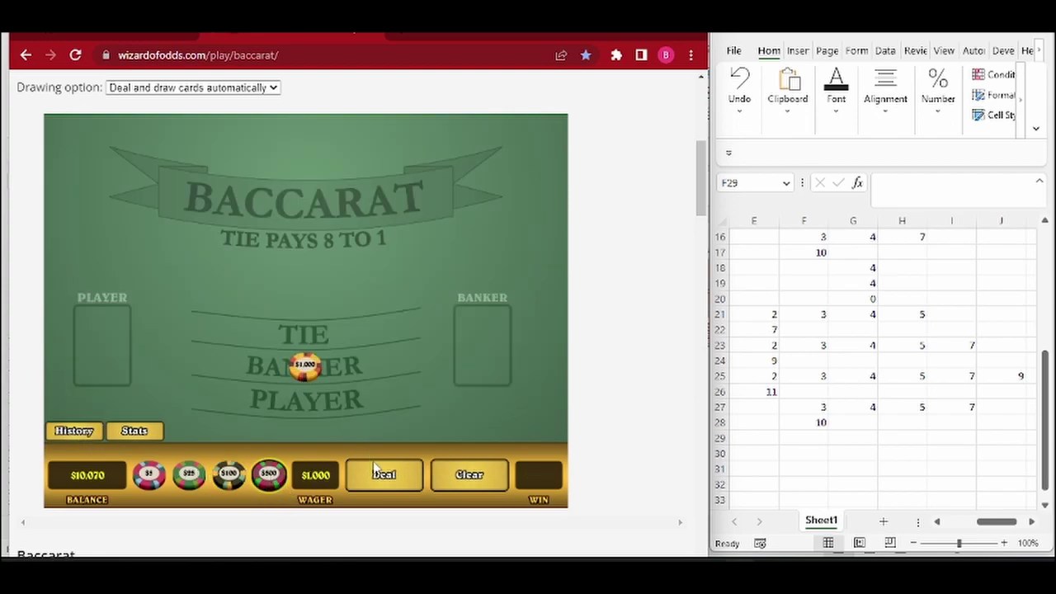
left_click(385, 475)
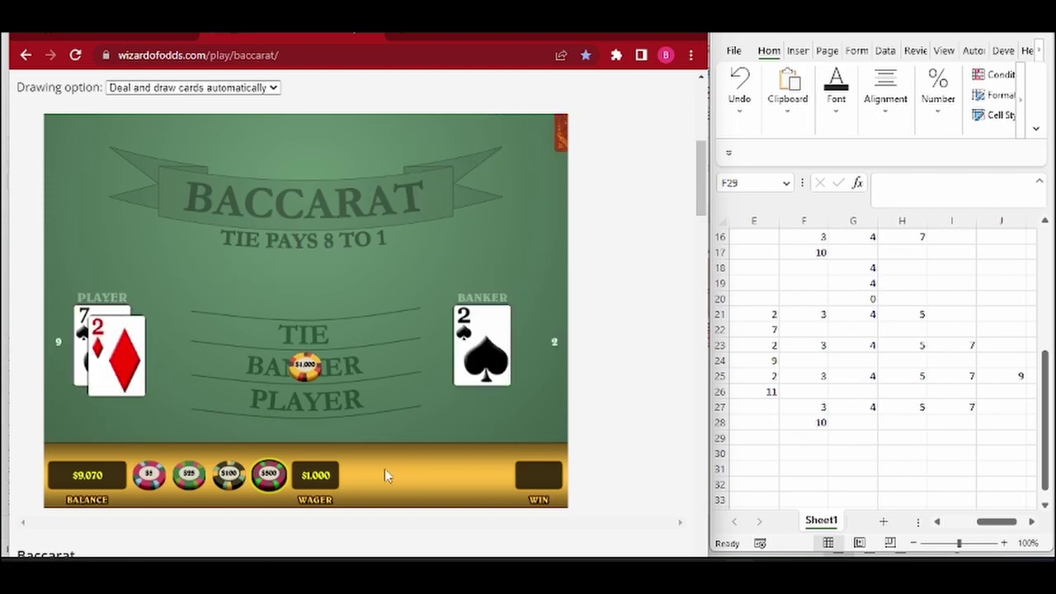
left_click(75, 432)
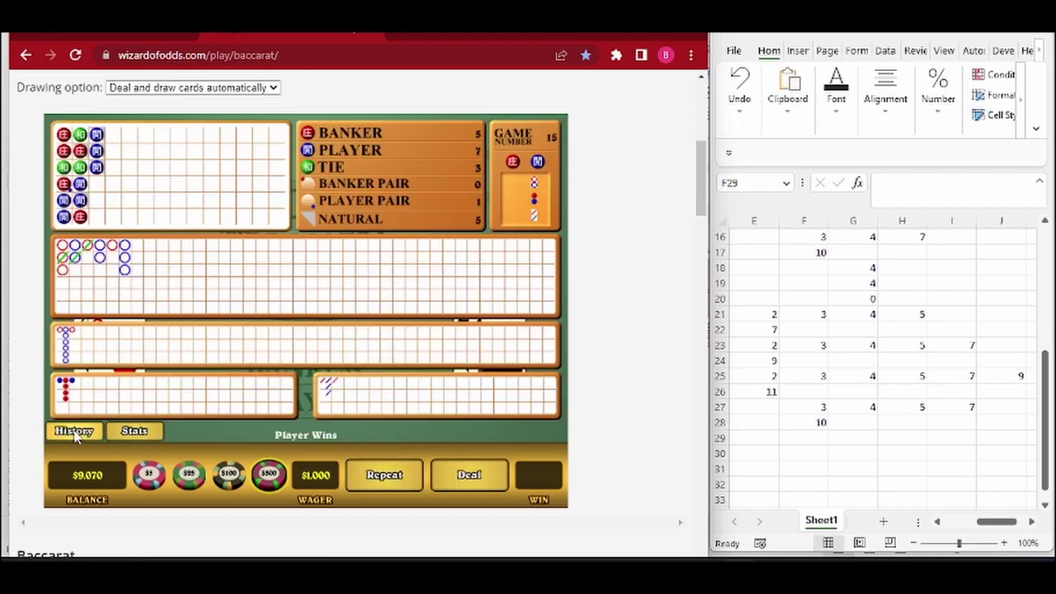
left_click(74, 434)
Enter the extended sequence 3, 4, 5, 7, 10 in cells F29 to J29 and its bet 13 in F30
left_click(797, 438)
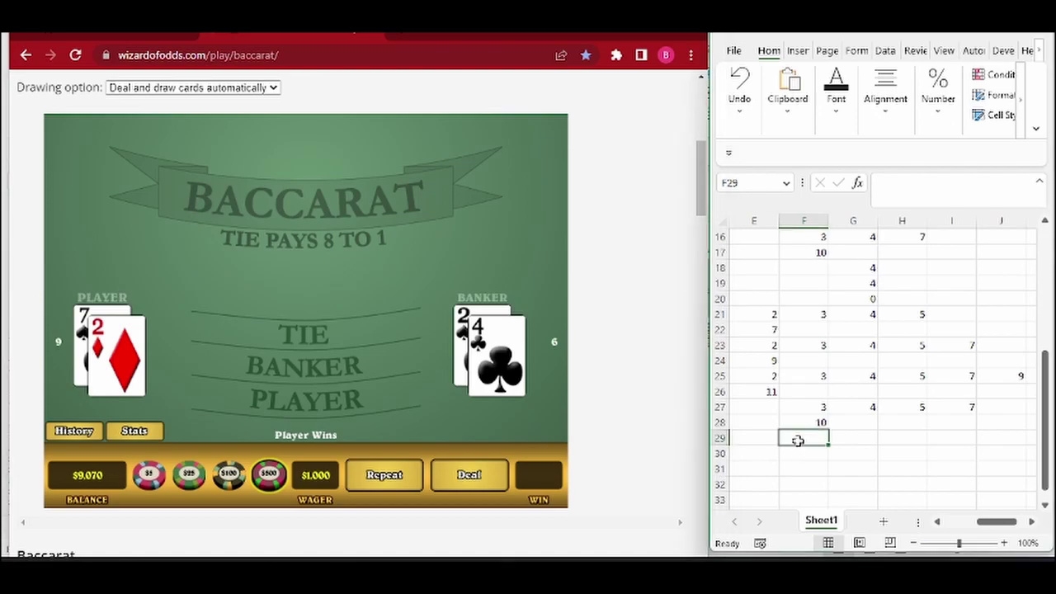
type("3")
key("Tab")
type("4")
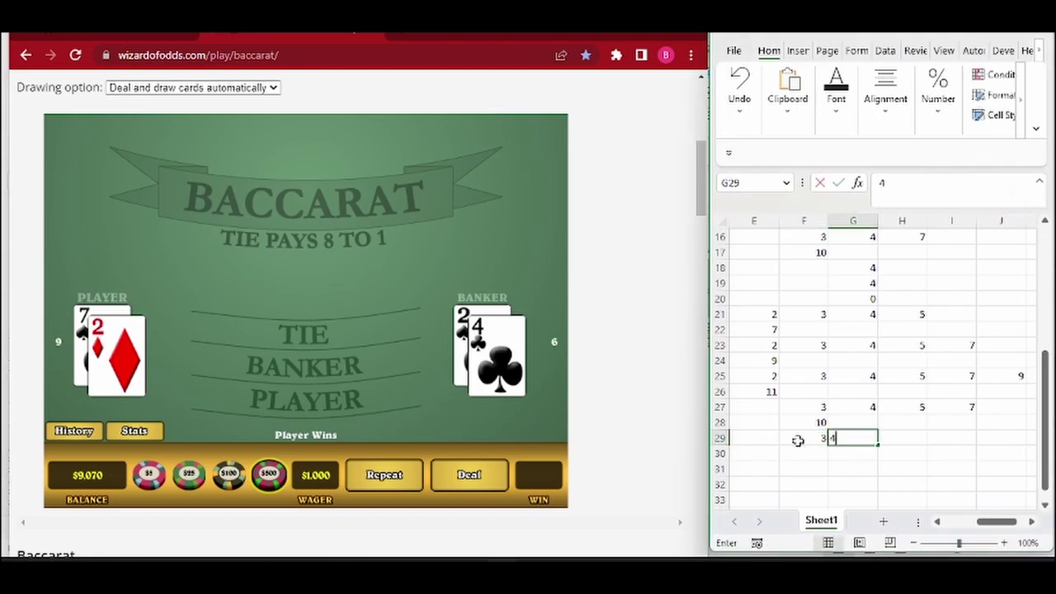
key("Tab")
type("5")
key("Tab")
type("7")
key("Tab")
type("10")
key("Return")
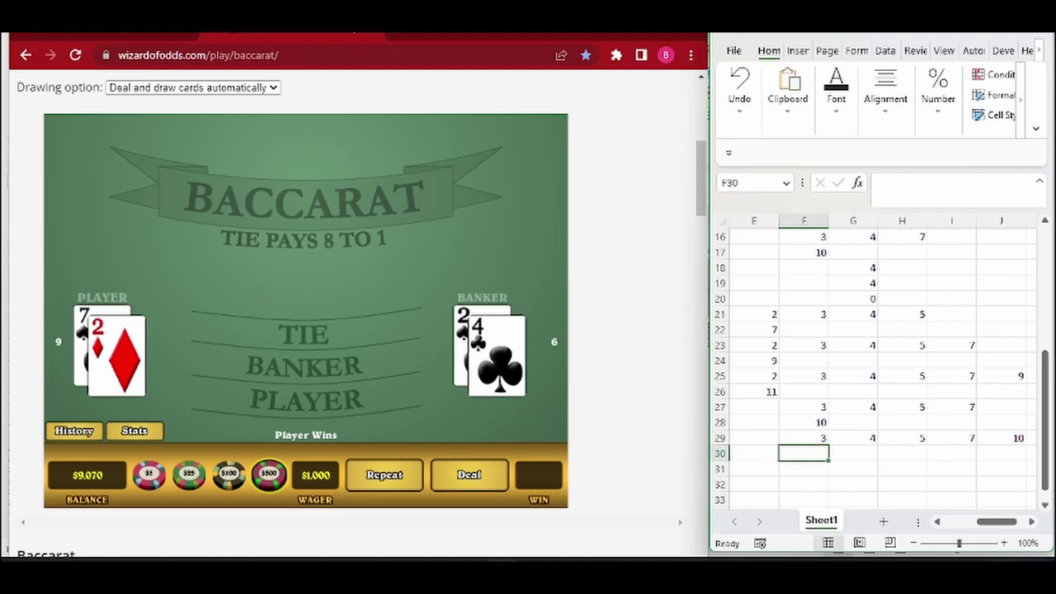
type("13")
key("Return")
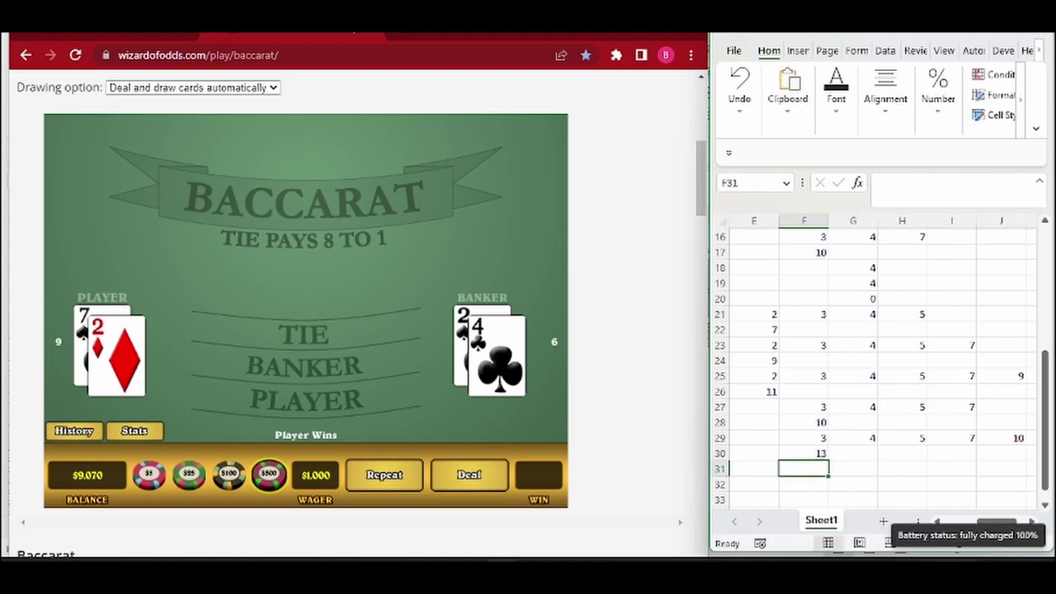
Bet $1,300 on PLAYER using $500 and $100 chips and deal the hand, checking the hand history after it
left_click(293, 406)
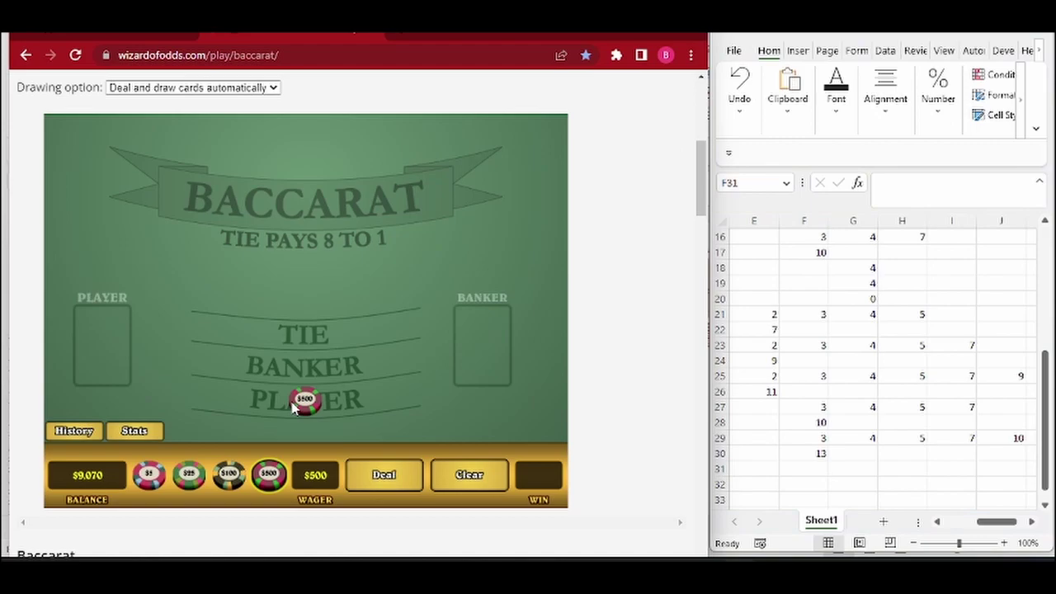
left_click(231, 473)
left_click(302, 402)
left_click(302, 402)
left_click(303, 402)
left_click(373, 475)
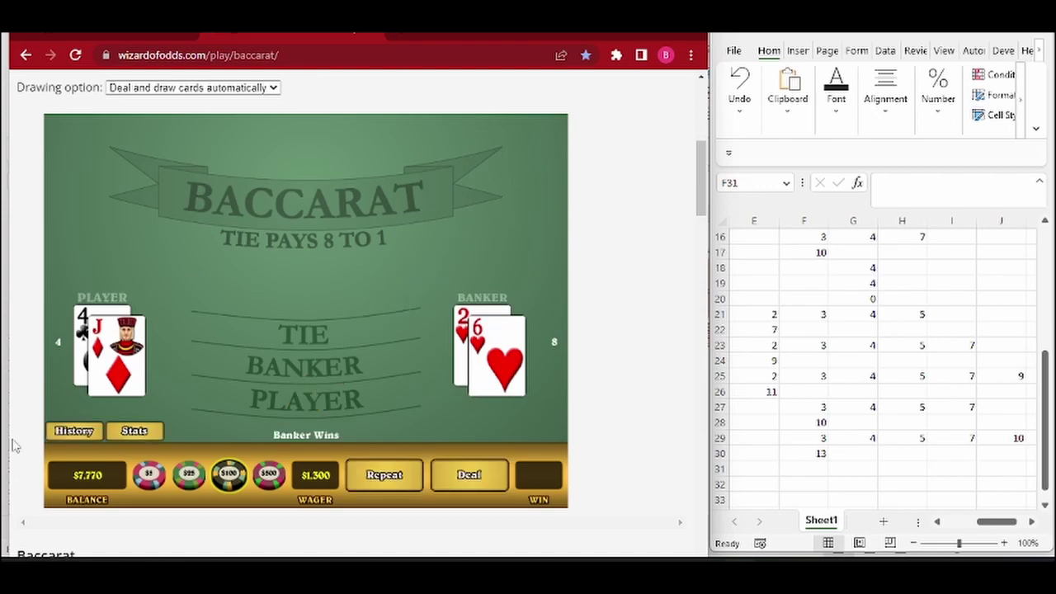
left_click(70, 433)
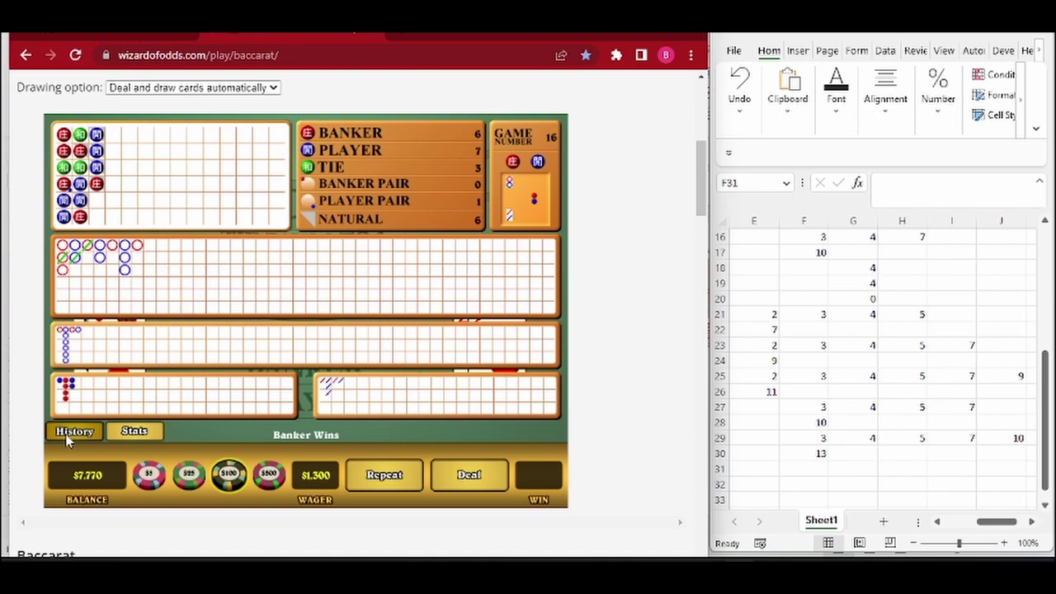
left_click(73, 433)
Enter the extended sequence 3, 4, 5, 7, 10, 13 in cells F31 to K31 and its bet 16 in F32
left_click(790, 472)
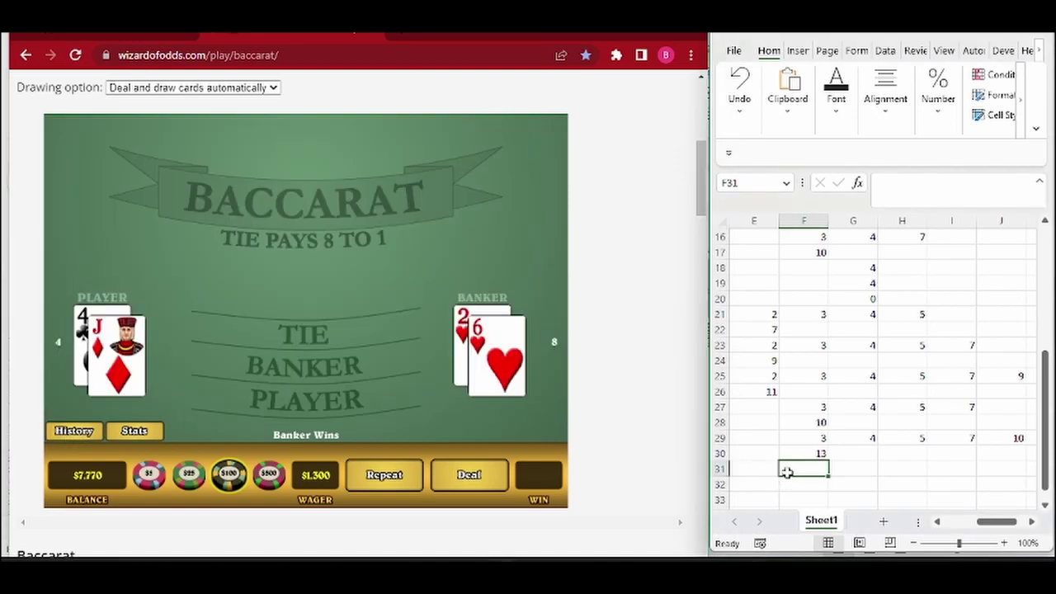
type("3")
key("Tab")
type("4")
key("Tab")
type("5")
key("Tab")
type("7")
key("Tab")
type("10")
key("Tab")
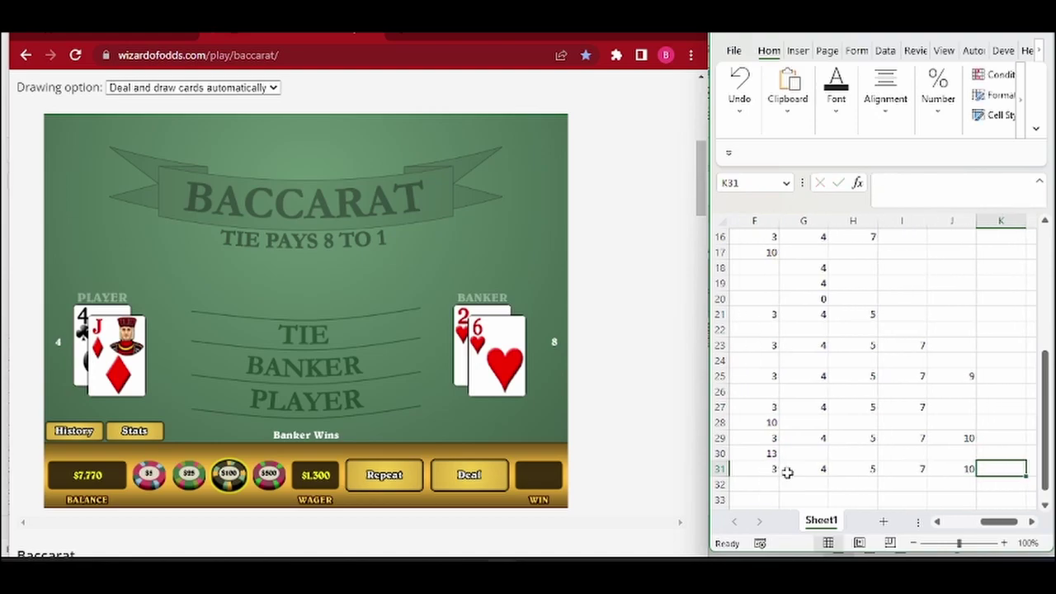
type("13")
key("Return")
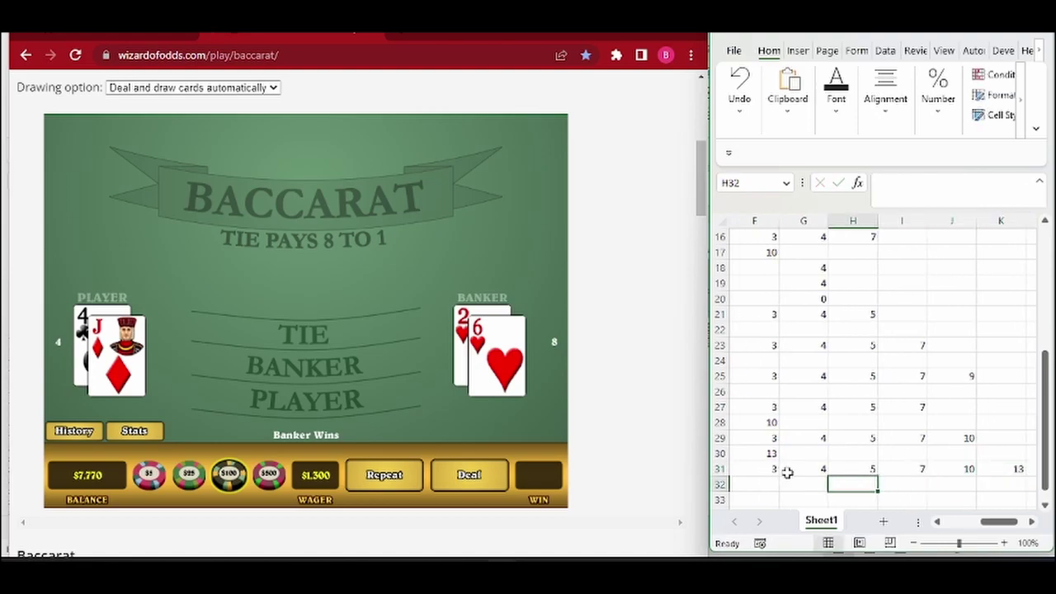
left_click(763, 482)
type("16")
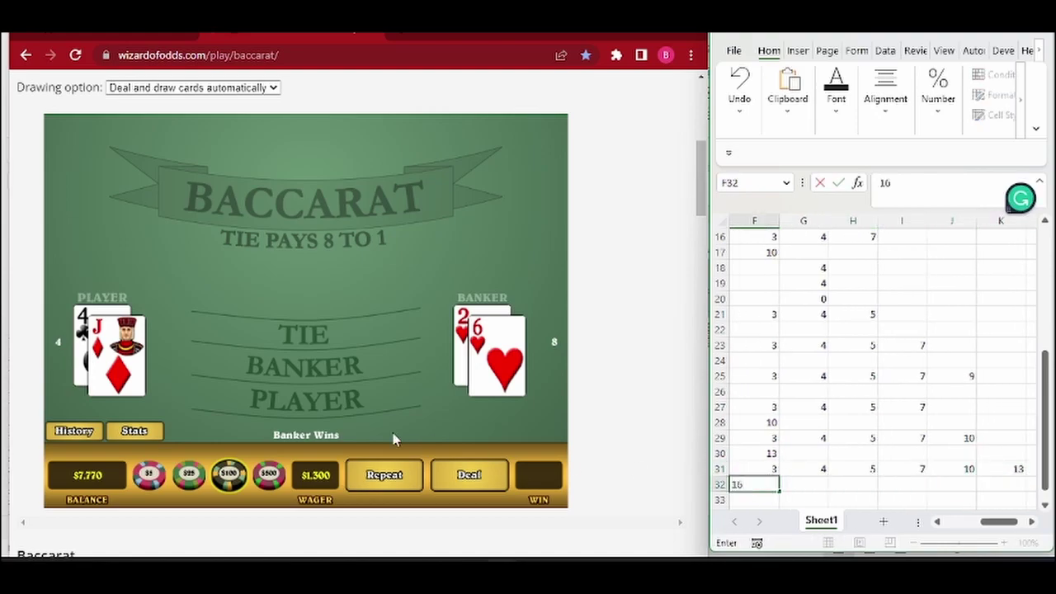
Bet $1,600 on PLAYER using $500 and $100 chips and deal the hand
left_click(304, 403)
left_click(304, 401)
left_click(228, 476)
left_click(303, 404)
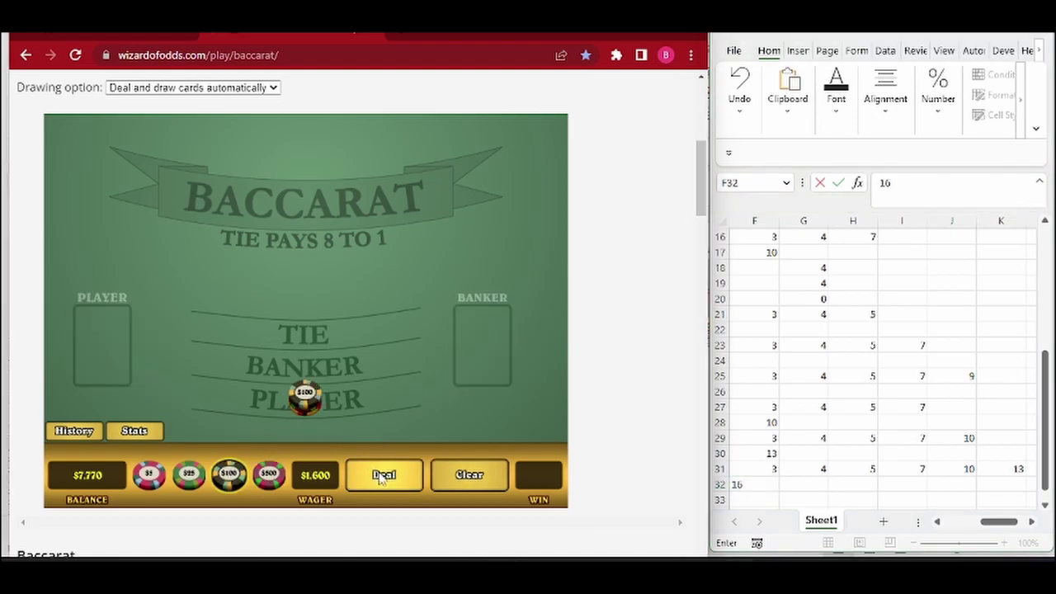
left_click(384, 475)
Enter the extended sequence 3, 4, 5, 7, 10, 13, 16 in cells F33 to L33
scroll(797, 448, "down", 1)
left_click(768, 452)
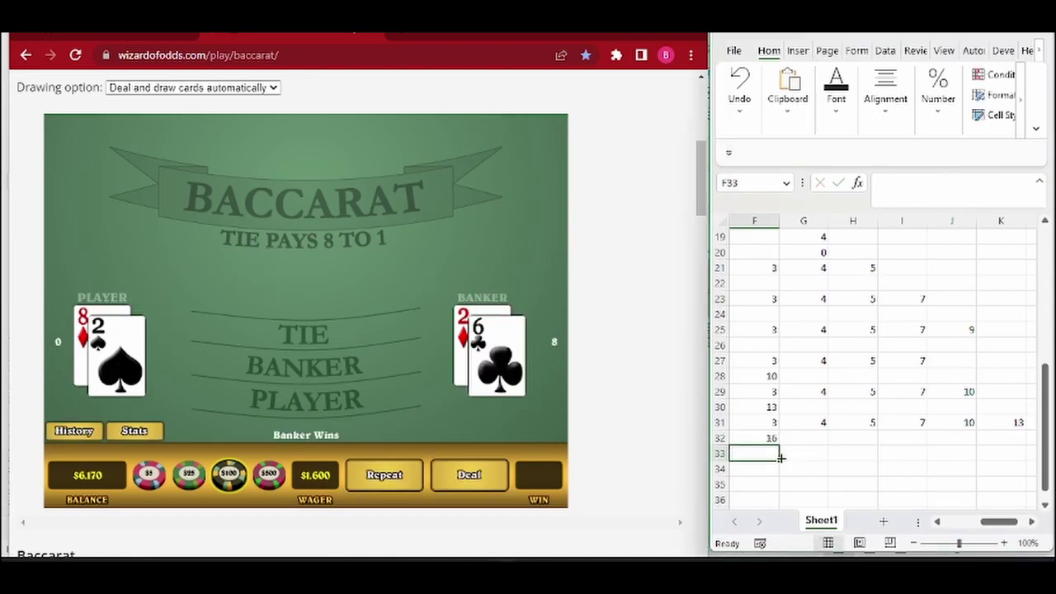
type("3")
key("Tab")
type("4")
key("Tab")
type("5")
key("Tab")
type("7")
key("Tab")
type("10")
key("Tab")
type("13")
key("Tab")
type("16")
key("Return")
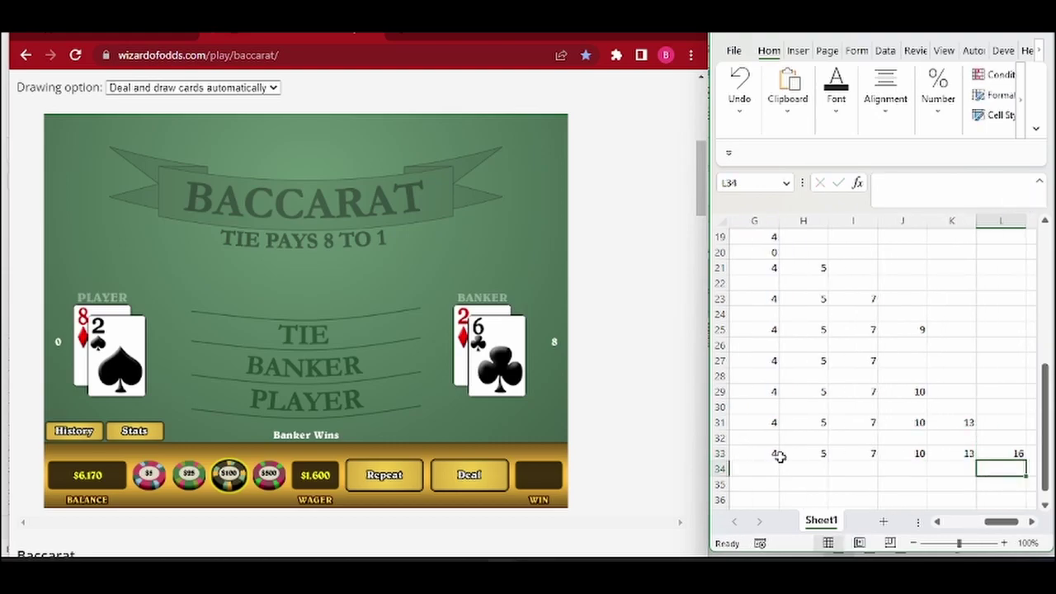
Enter the bet 19 in cell F34, under the first number of row 33's sequence
key("Left")
key("Left")
key("Left")
key("Left")
key("Left")
key("Left")
key("Left")
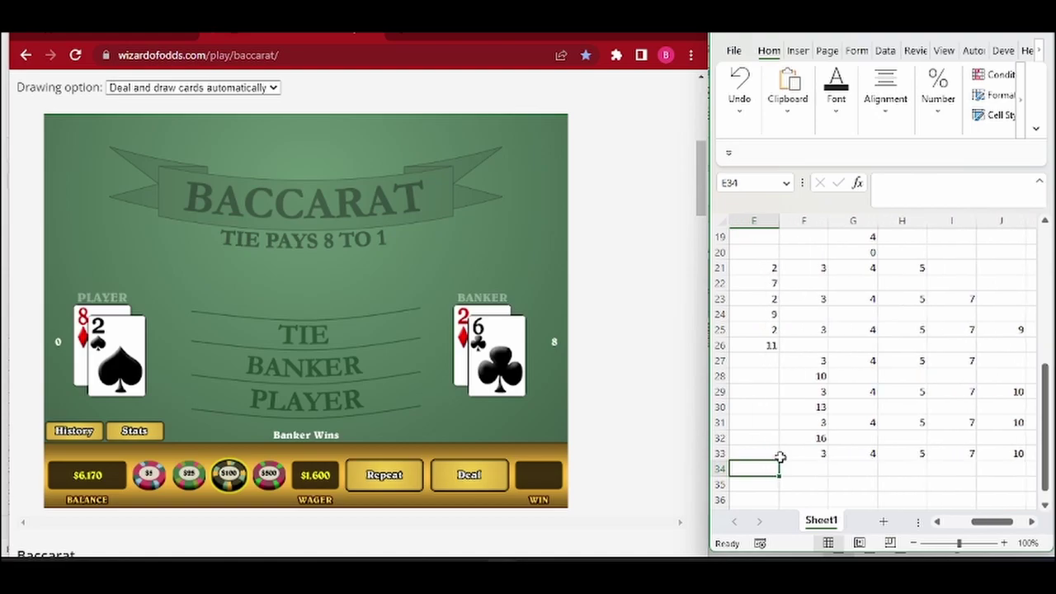
key("Right")
type("19")
key("Return")
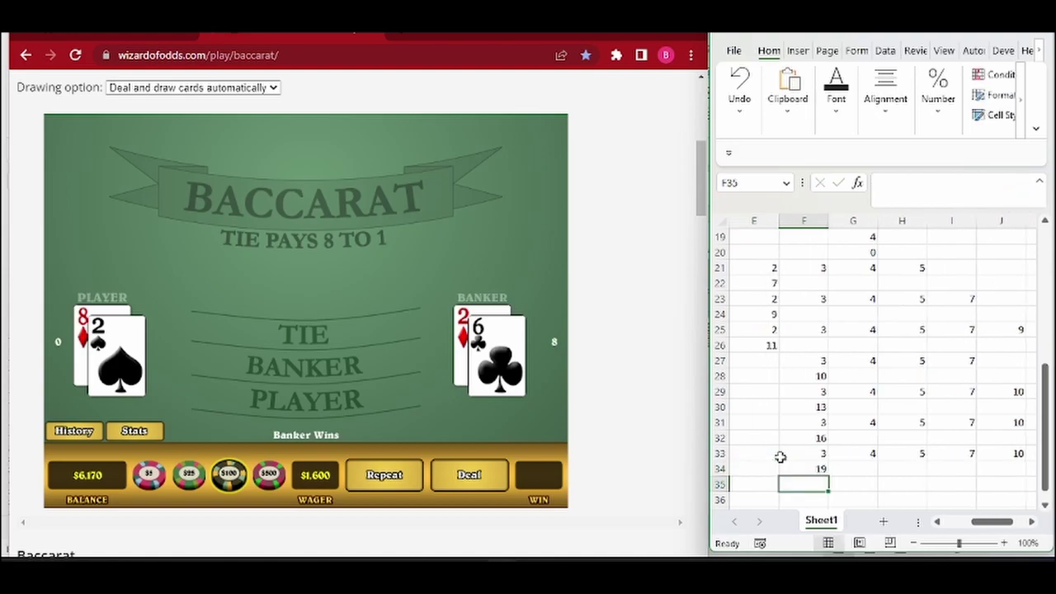
Check the hand history, then bet $1,900 on PLAYER using $500 and $100 chips and deal the hand
left_click(96, 430)
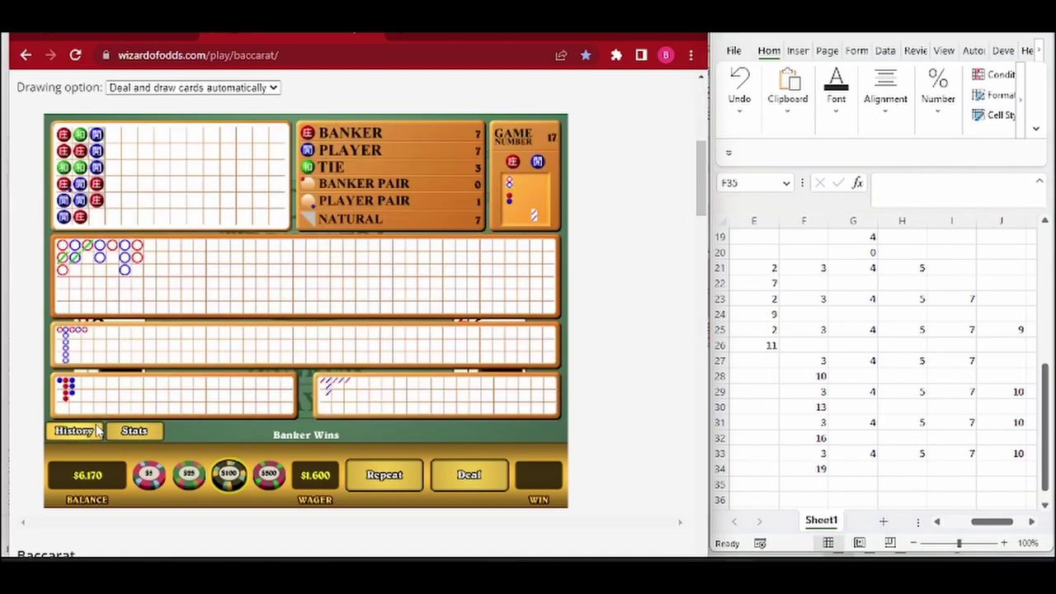
left_click(96, 430)
left_click(268, 474)
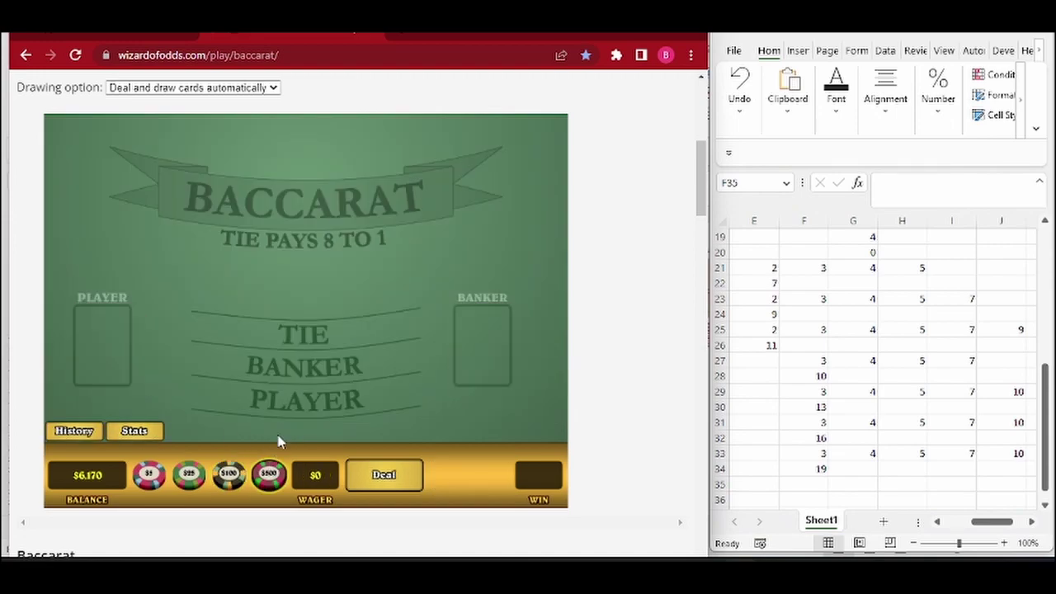
left_click(299, 402)
left_click(301, 402)
left_click(301, 403)
left_click(228, 475)
left_click(302, 409)
left_click(305, 412)
left_click(305, 413)
left_click(305, 412)
left_click(375, 482)
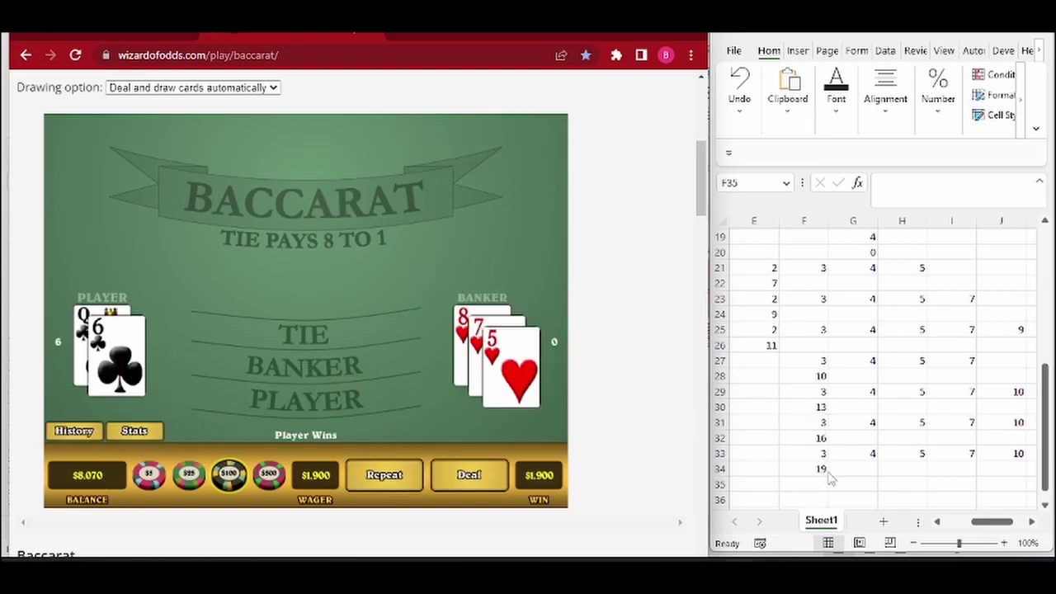
Drop row 33's end numbers, entering the shortened sequence 4, 5, 7, 10, 13 in cells G35 to K35
left_click(854, 486)
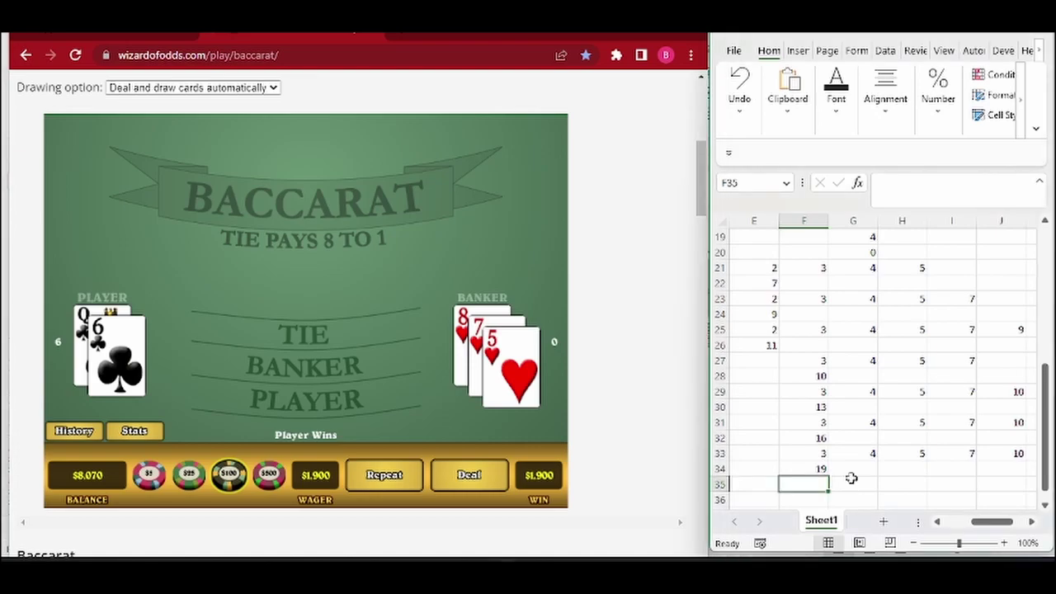
left_click(852, 483)
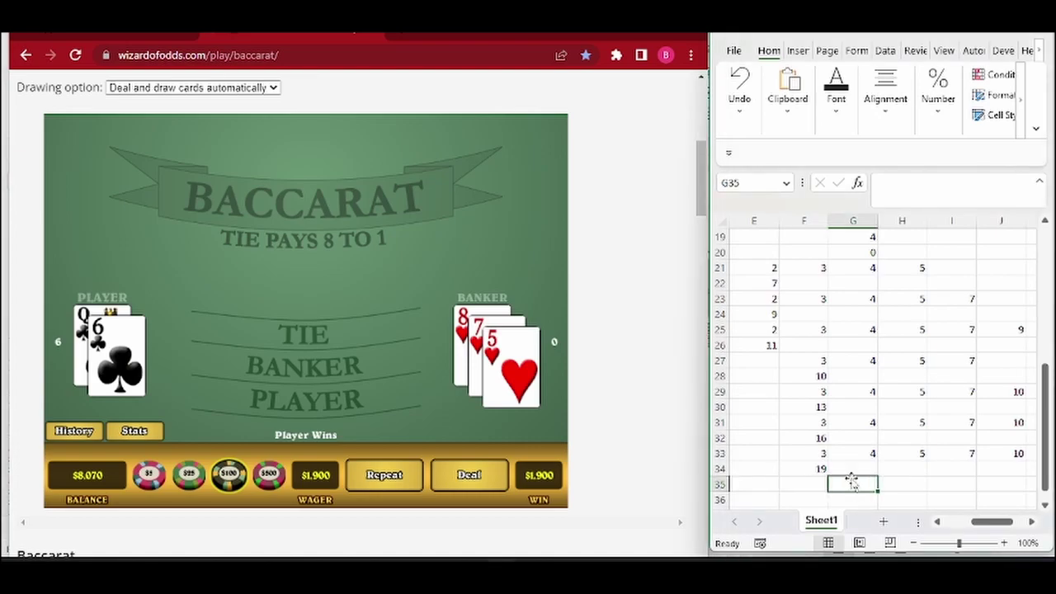
type("4")
key("Tab")
type("5")
key("Tab")
type("7")
key("Tab")
type("10")
key("Tab")
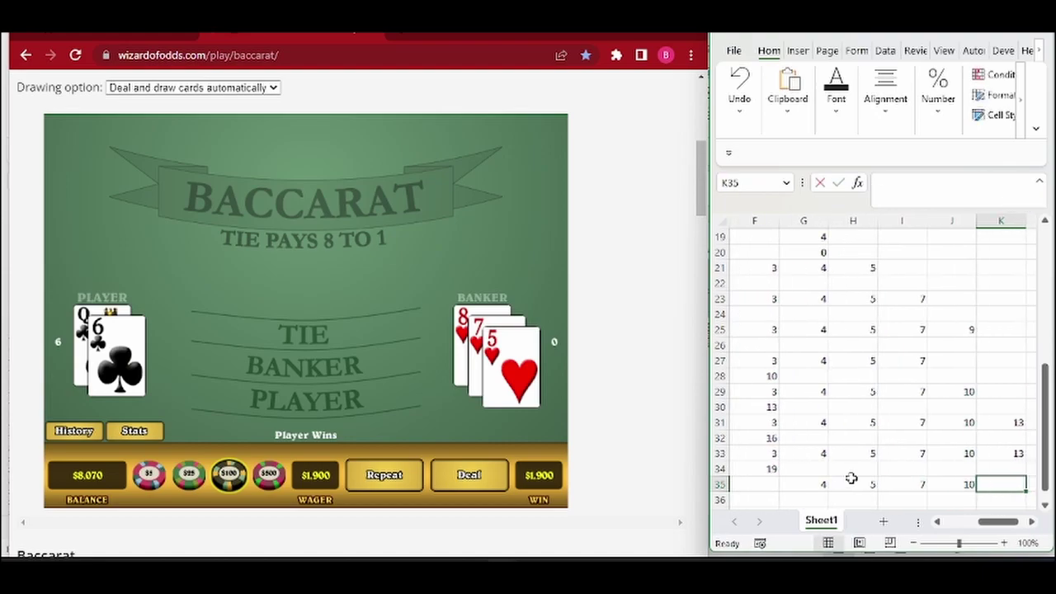
type("13")
key("Tab")
Enter the bet 17 in cell G36, under the first number of row 35's sequence
key("Up")
key("Up")
key("Down")
key("Down")
key("Down")
scroll(964, 391, "down", 2)
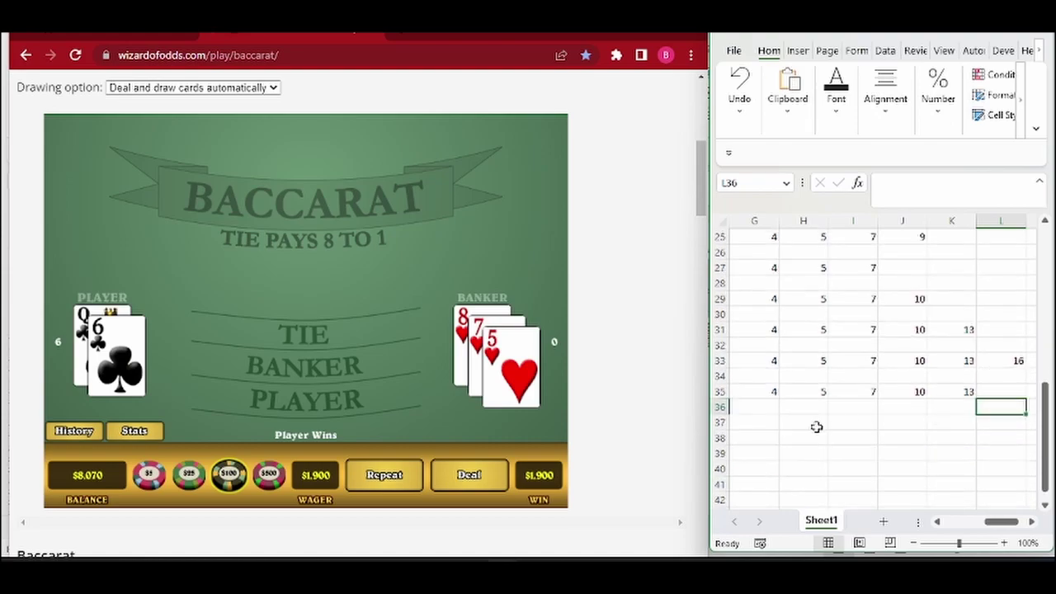
key("Left")
key("Left")
key("Left")
key("Left")
key("Left")
type("17")
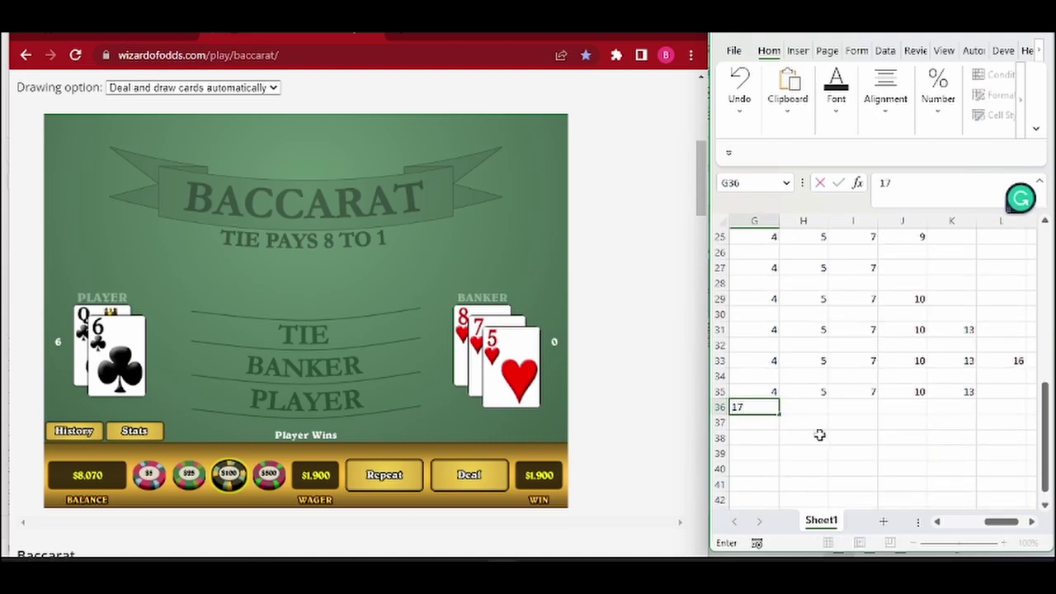
key("Return")
left_click(932, 521)
Bet $1,700 on PLAYER using $500 and $100 chips and deal the hand
left_click(268, 454)
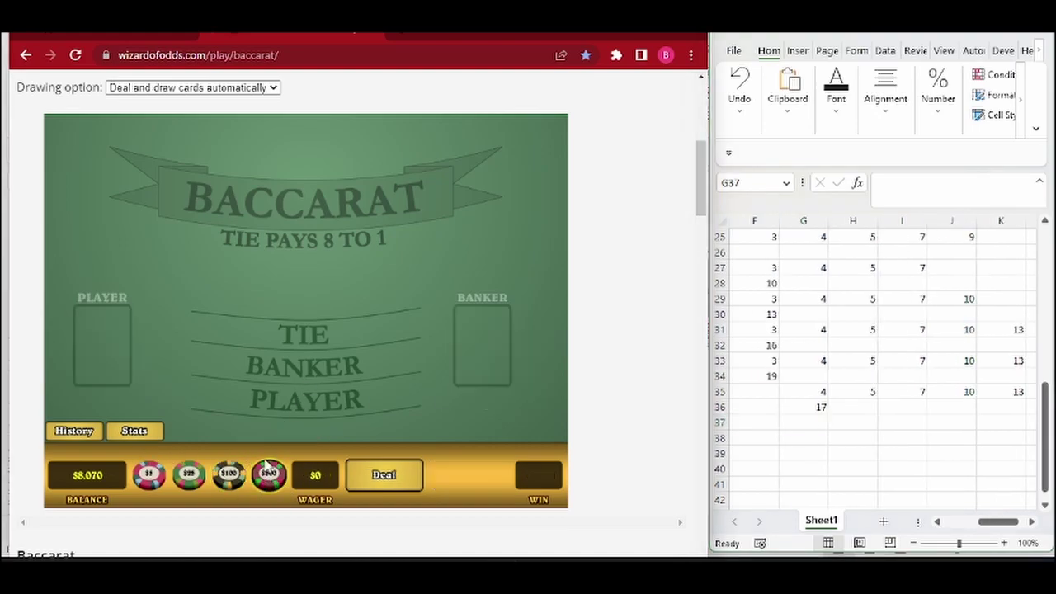
left_click(296, 405)
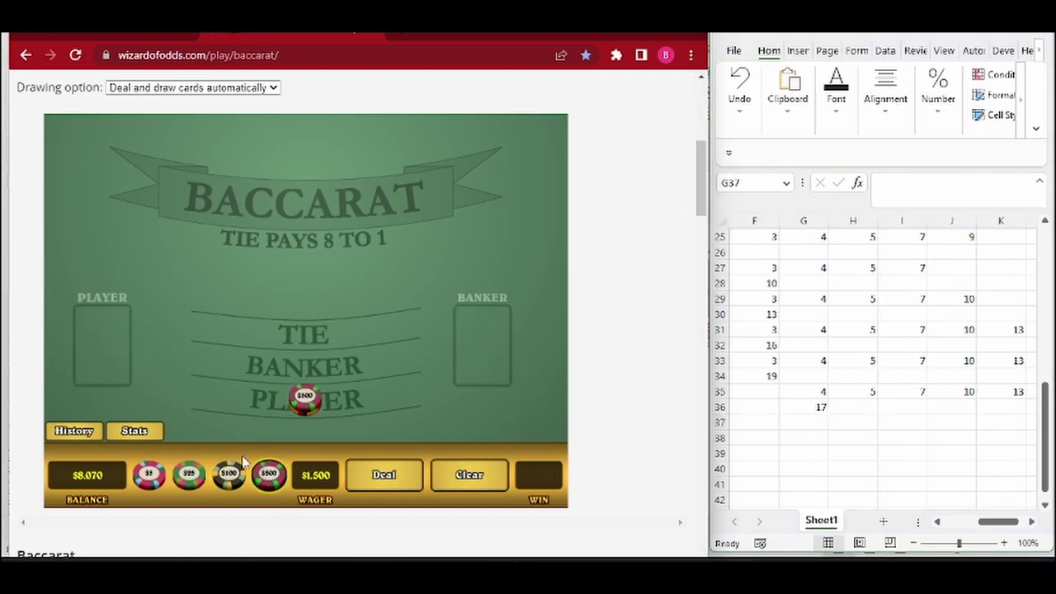
left_click(229, 475)
left_click(305, 400)
left_click(307, 403)
left_click(380, 472)
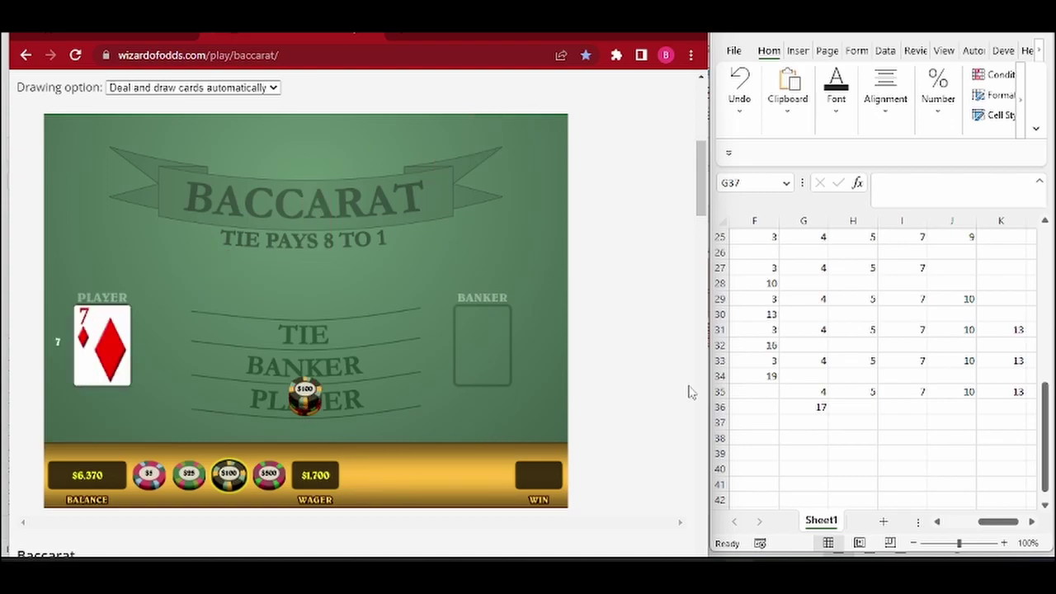
Enter the extended sequence 4, 5, 7, 10, 13, 17 in cells G37 to L37 and its bet 21 in G38
left_click(807, 424)
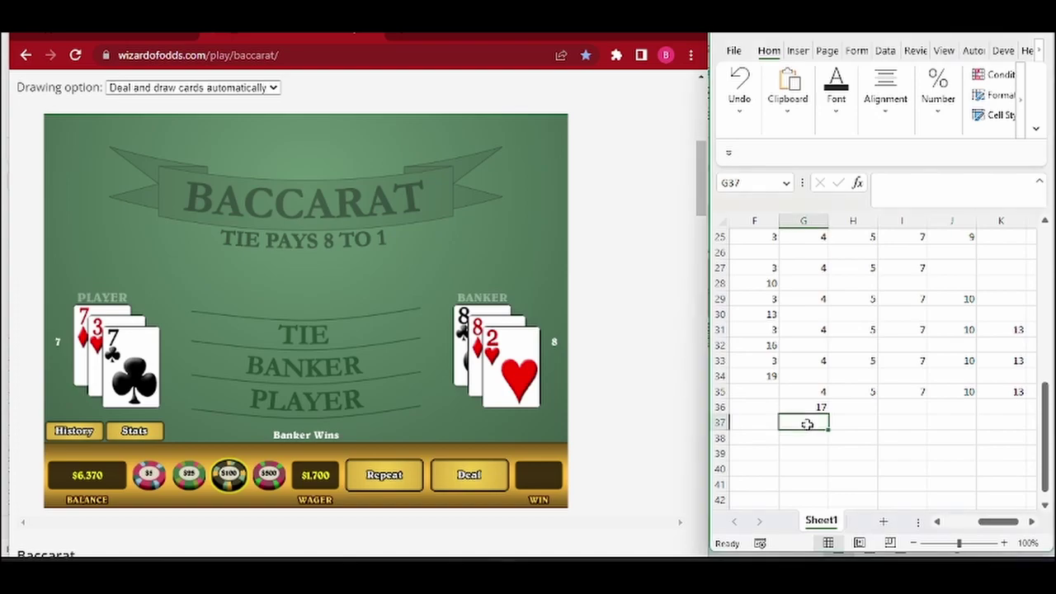
type("4")
key("Tab")
type("5")
key("Tab")
type("7")
key("Tab")
type("10")
key("Tab")
type("13")
key("Tab")
type("17")
key("Return")
left_click(1001, 423)
left_click(773, 440)
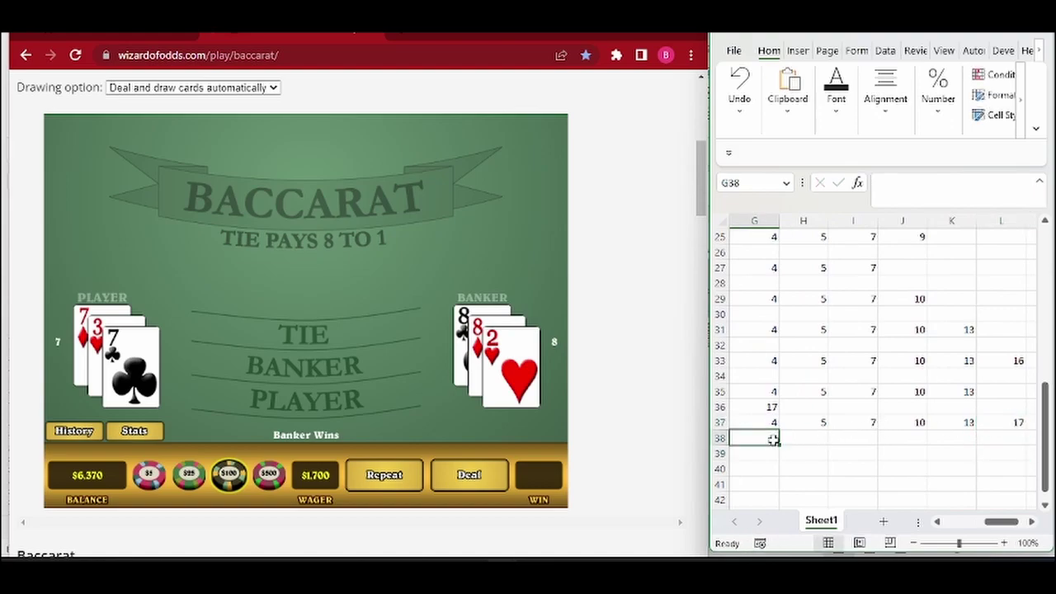
type("21")
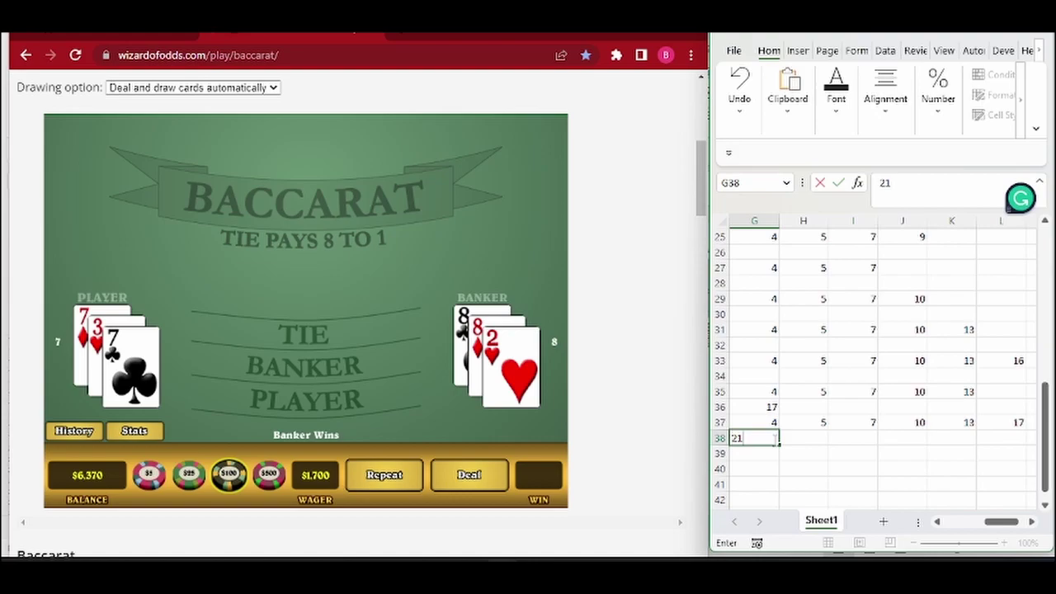
key("Tab")
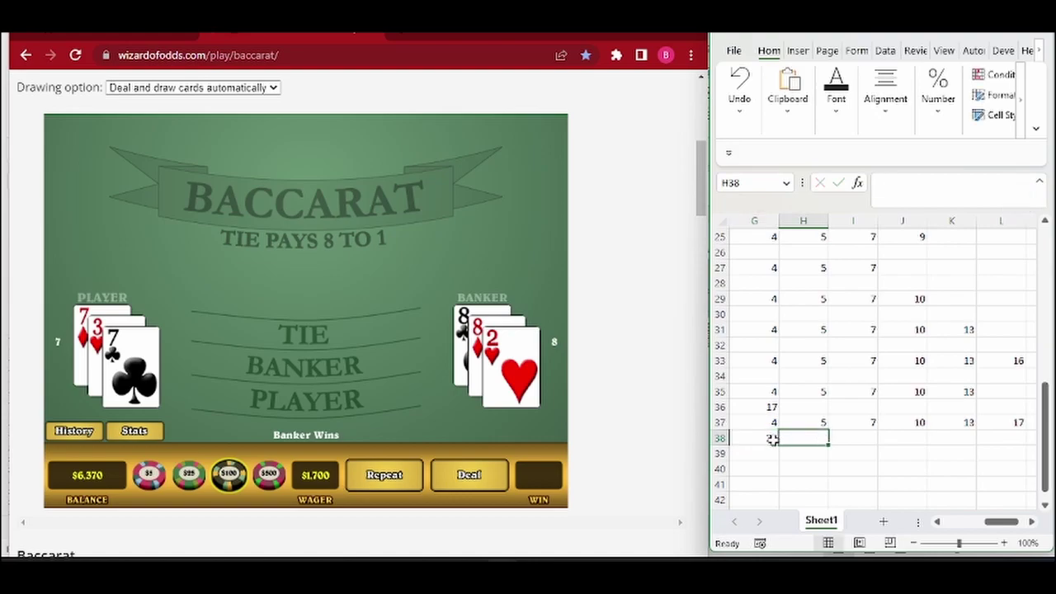
Check the hand history, then bet $2,100 on PLAYER using $500 and $100 chips and deal the hand
left_click(94, 432)
left_click(94, 431)
left_click(268, 474)
left_click(290, 401)
left_click(289, 404)
left_click(230, 475)
left_click(302, 400)
left_click(383, 473)
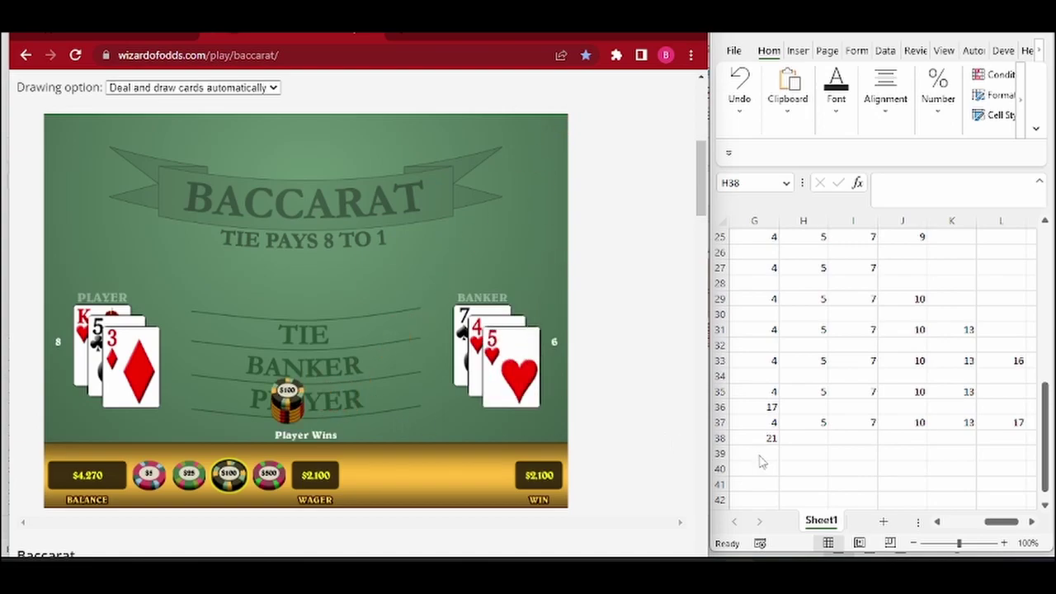
Enter the shortened sequence 5, 7, 10, 13 in cells H38 to K38 and its bet 18 in H39
left_click(790, 446)
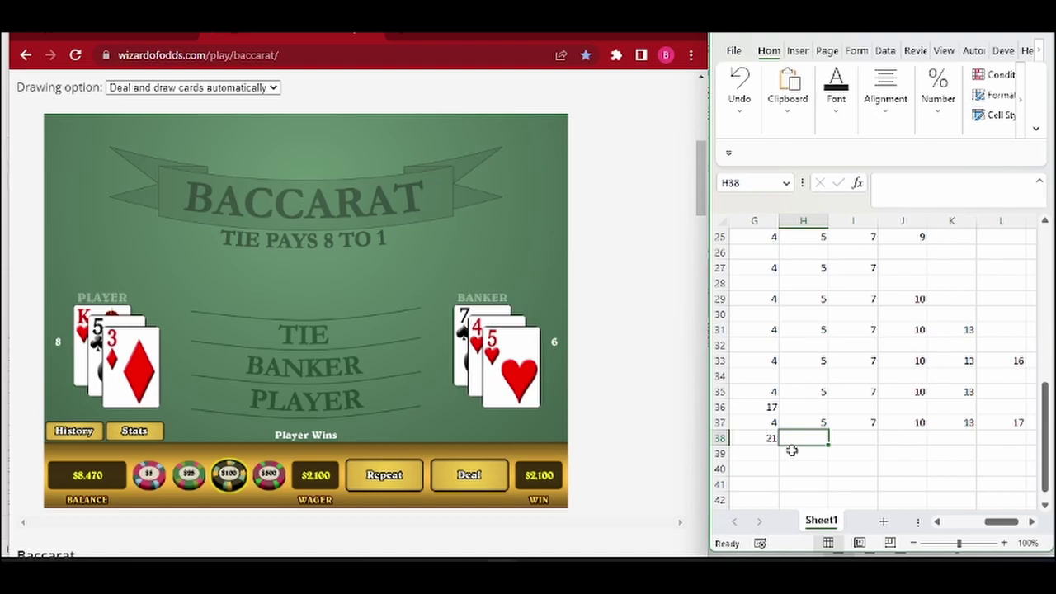
type("5")
key("Tab")
type("7")
key("Tab")
type("10")
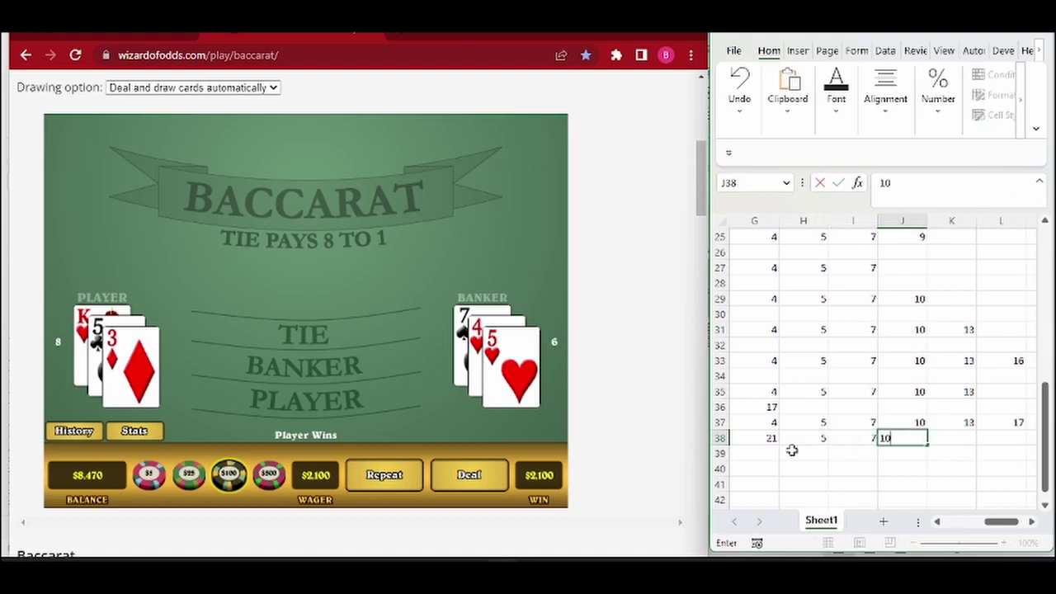
key("Tab")
type("13")
key("Tab")
type("1")
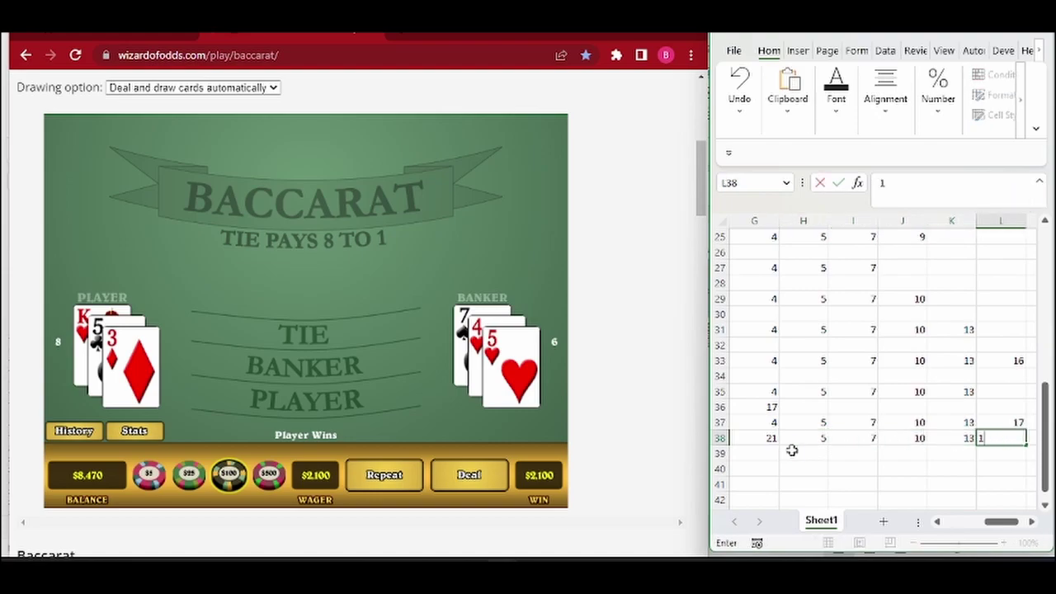
type("7")
key("Tab")
key("shift+Tab")
key("Delete")
key("Return")
scroll(791, 450, "down", 2)
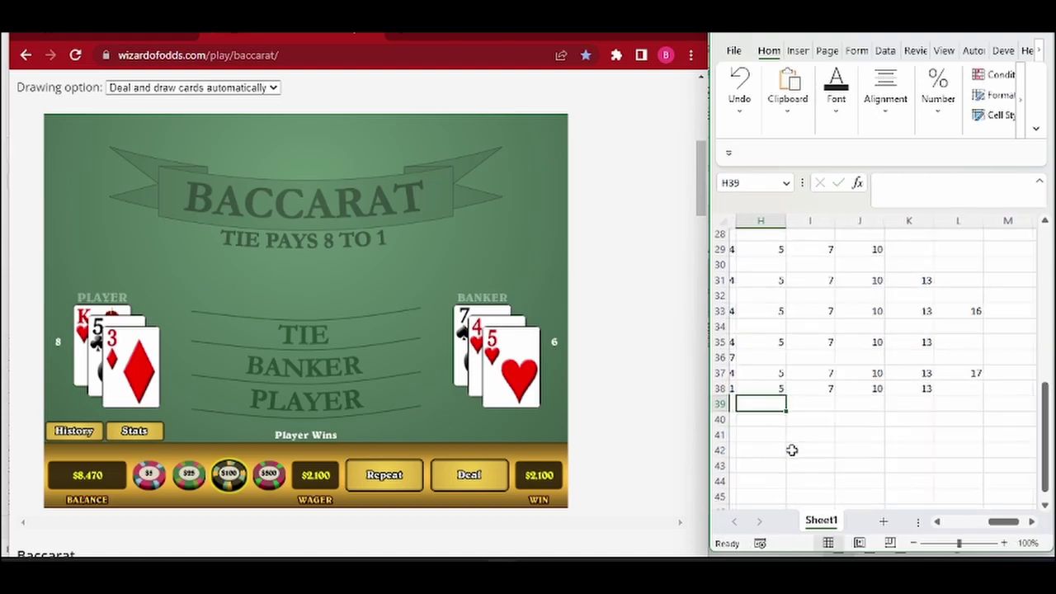
type("18")
key("Return")
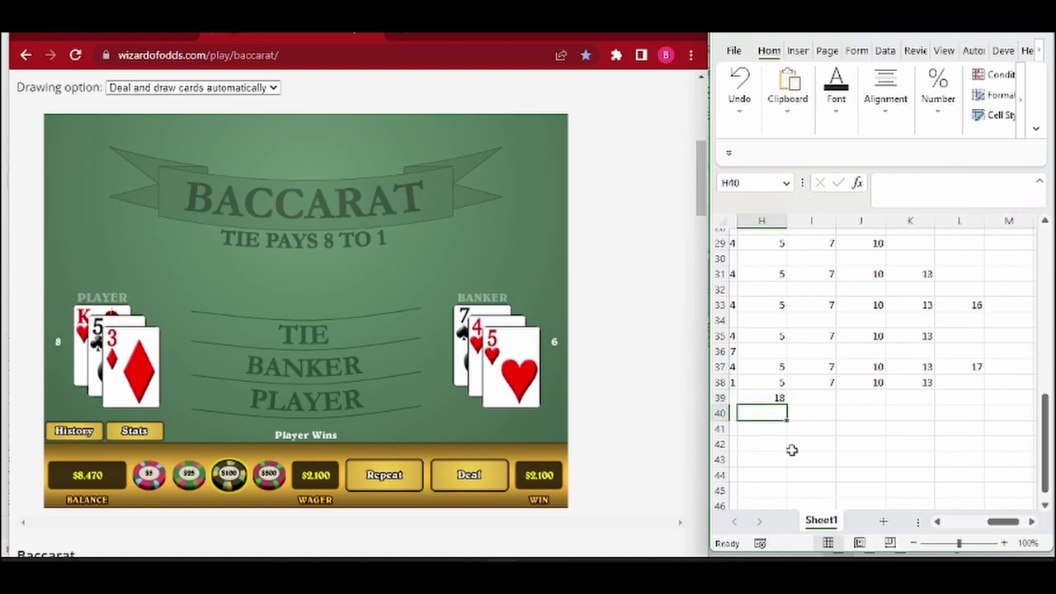
Bet $1,800 on PLAYER using $500 and $100 chips, deal the hand, and deal another with the same bet
left_click(268, 477)
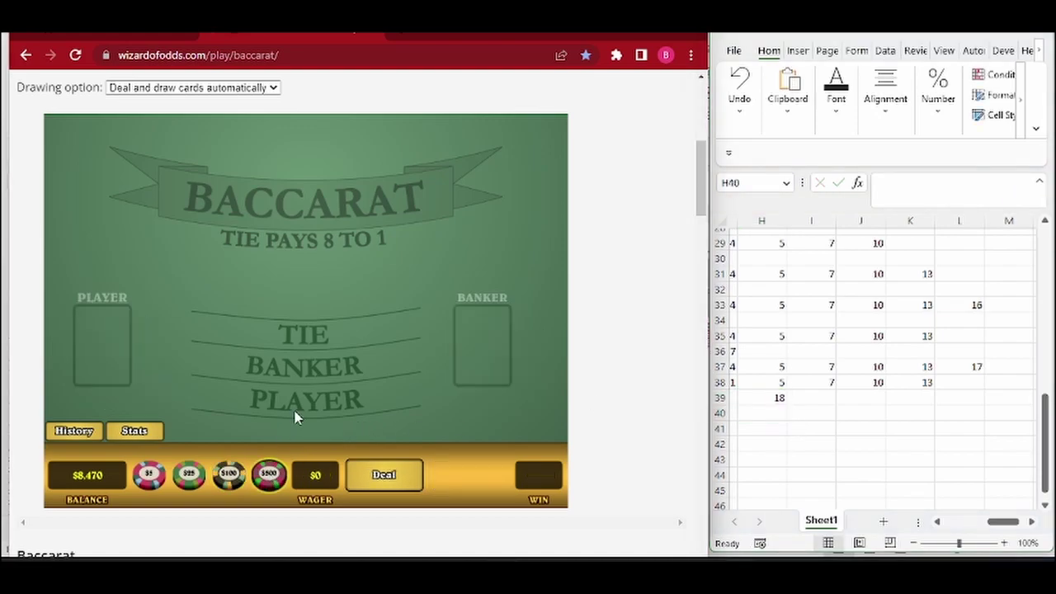
left_click(297, 410)
left_click(299, 410)
left_click(231, 474)
left_click(305, 405)
left_click(305, 405)
left_click(306, 405)
left_click(383, 476)
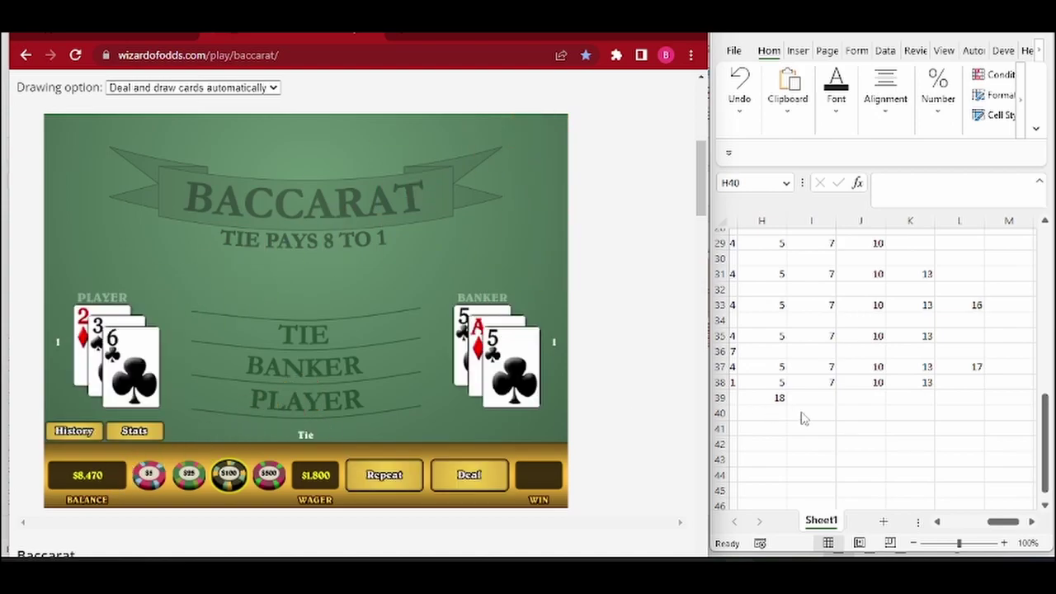
left_click(470, 475)
left_click(385, 476)
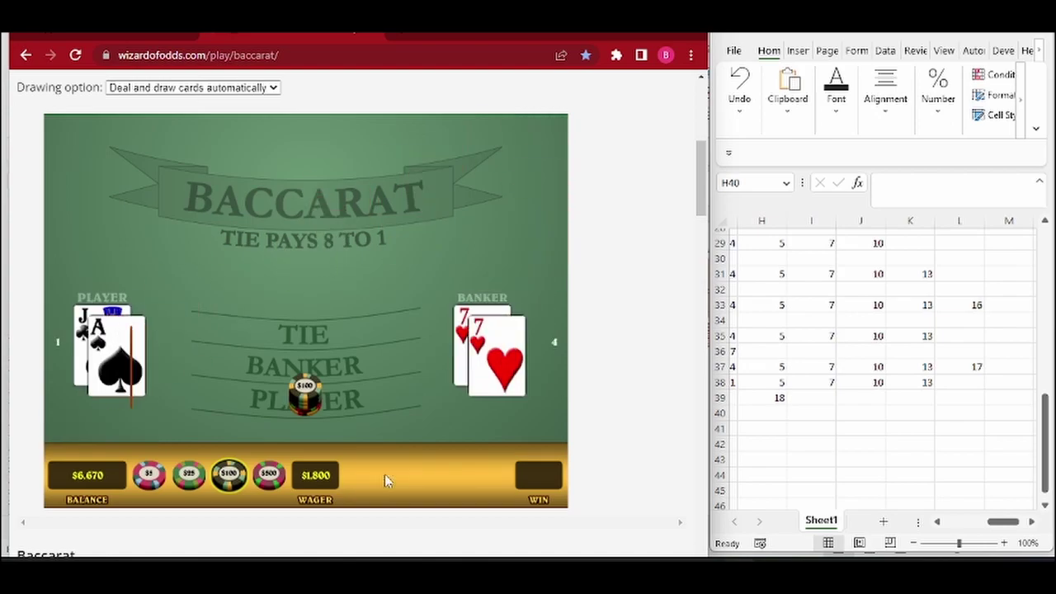
Enter the shortened sequence 7, 10 in cells I40 and J40 and its bet 17 in I41
left_click(804, 413)
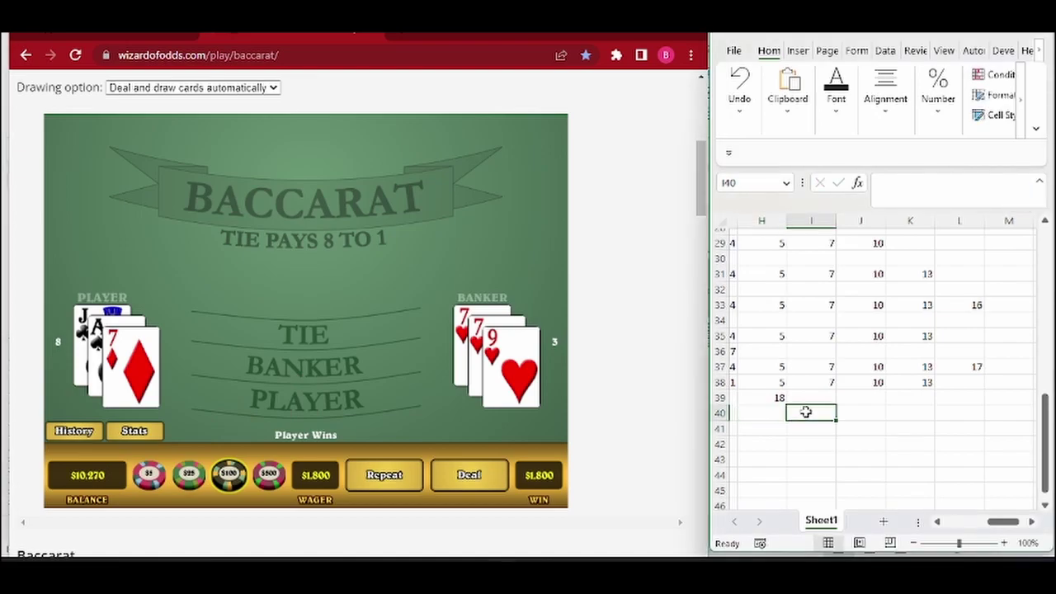
type("7")
key("Tab")
type("10")
key("Tab")
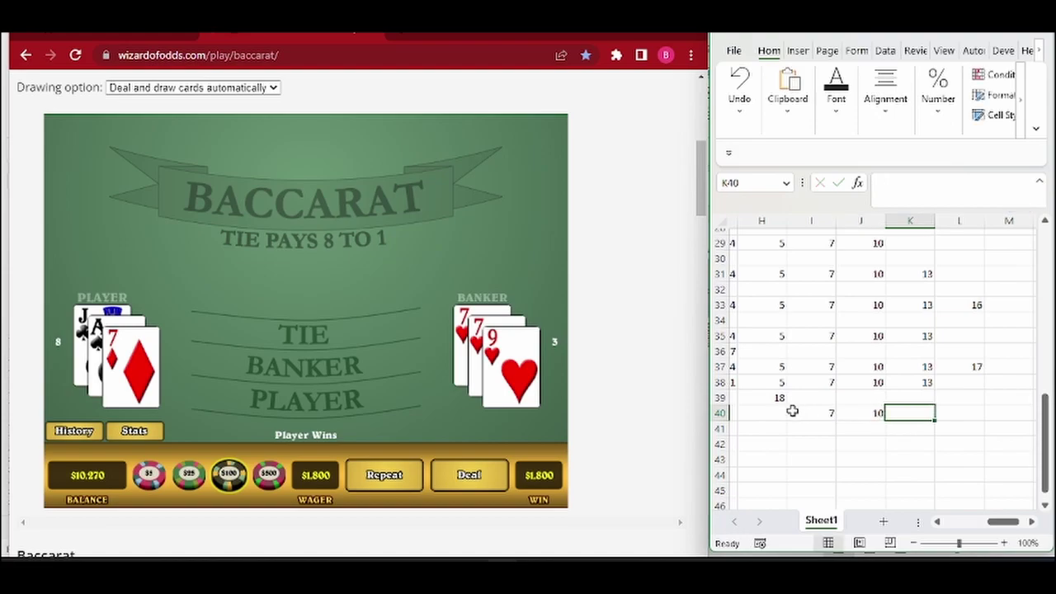
left_click(822, 427)
type("17")
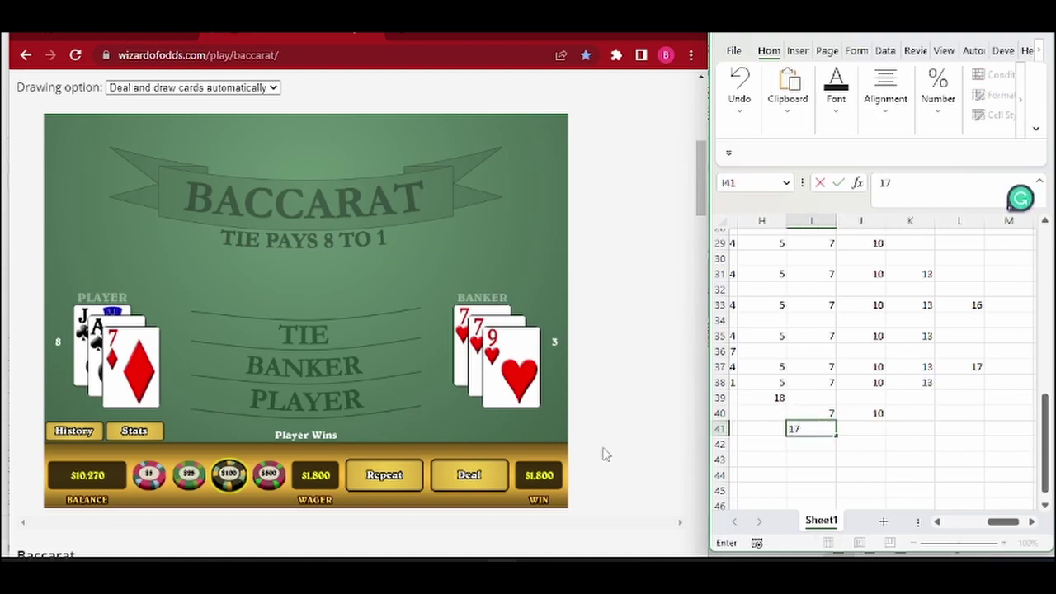
Bet $1,700 on PLAYER using $500 and $100 chips and deal the hand
left_click(360, 473)
left_click(268, 475)
left_click(302, 401)
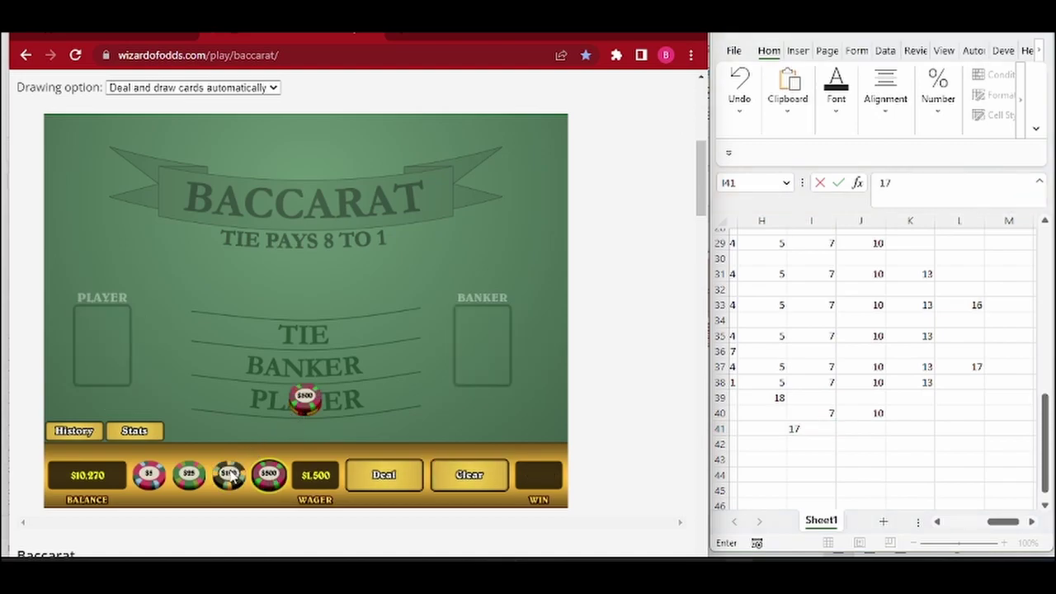
left_click(230, 475)
left_click(302, 400)
left_click(302, 400)
left_click(381, 473)
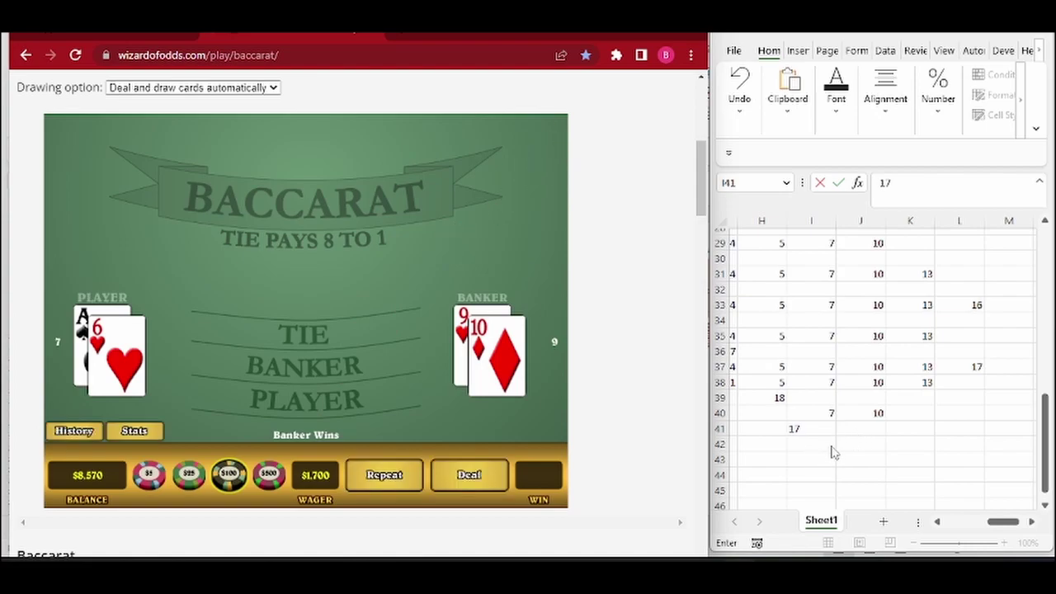
Enter the extended sequence 7, 10, 17 in cells I42 to K42 and its bet 24 in I43
left_click(820, 440)
type("7")
key("Tab")
type("10")
key("Tab")
type("17")
key("Return")
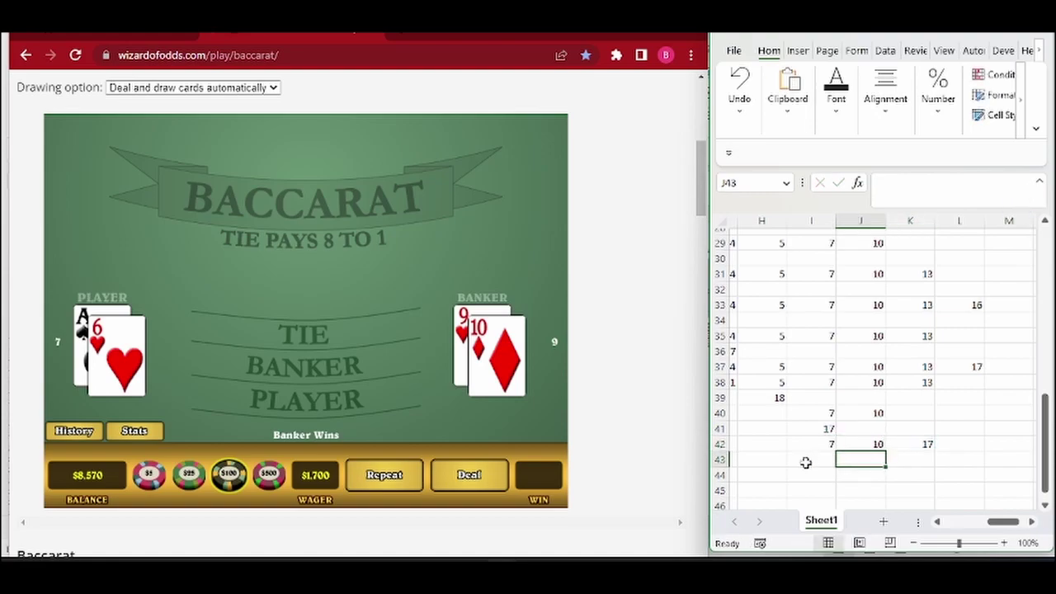
left_click(816, 463)
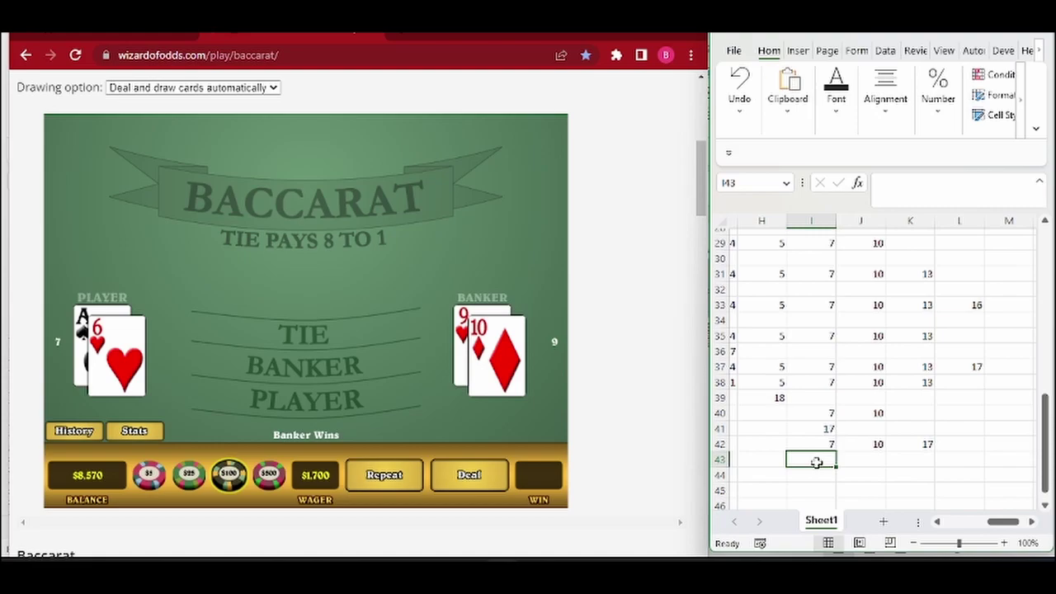
type("24")
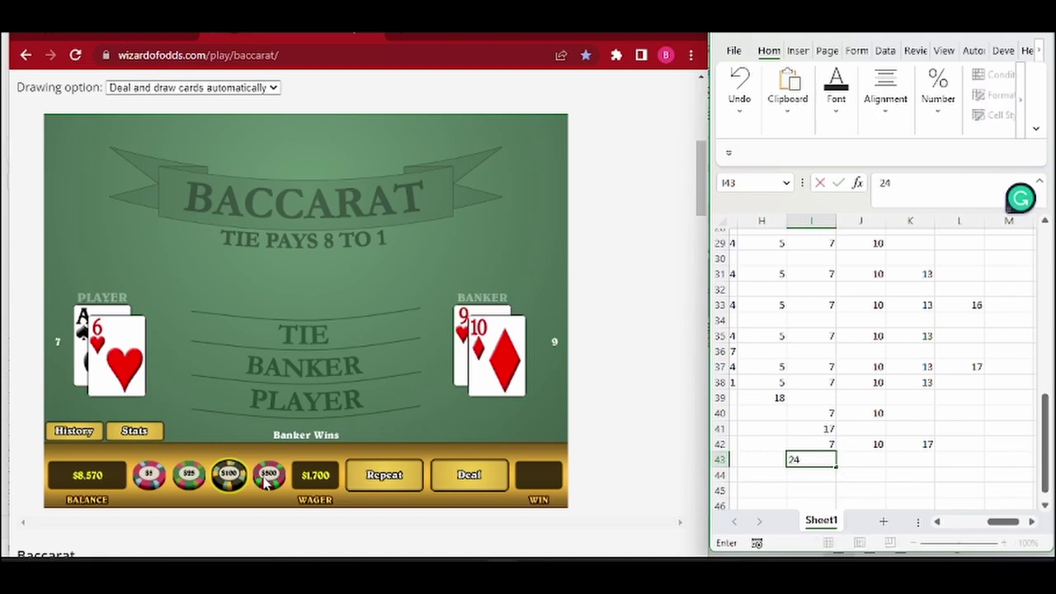
Bet $2,400 on PLAYER using $500 and $100 chips and deal the hand
left_click(267, 477)
left_click(298, 400)
left_click(298, 400)
left_click(298, 399)
left_click(298, 401)
left_click(228, 476)
left_click(302, 399)
left_click(302, 399)
left_click(302, 400)
left_click(302, 400)
left_click(381, 476)
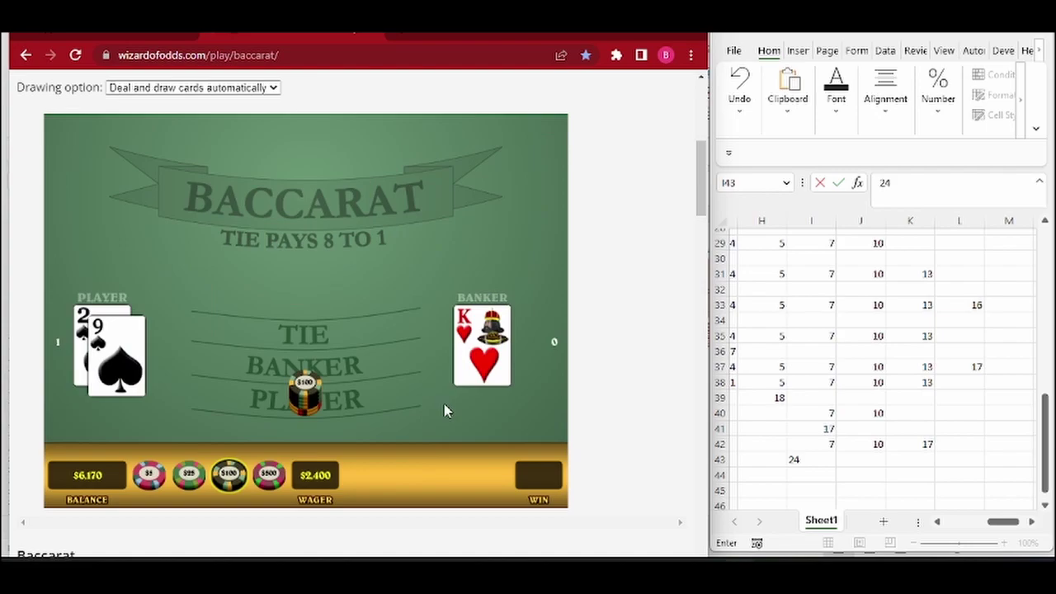
Enter the extended sequence 7, 10, 17, 24 in cells I44 to L44 and its bet 31 in I45
left_click(829, 474)
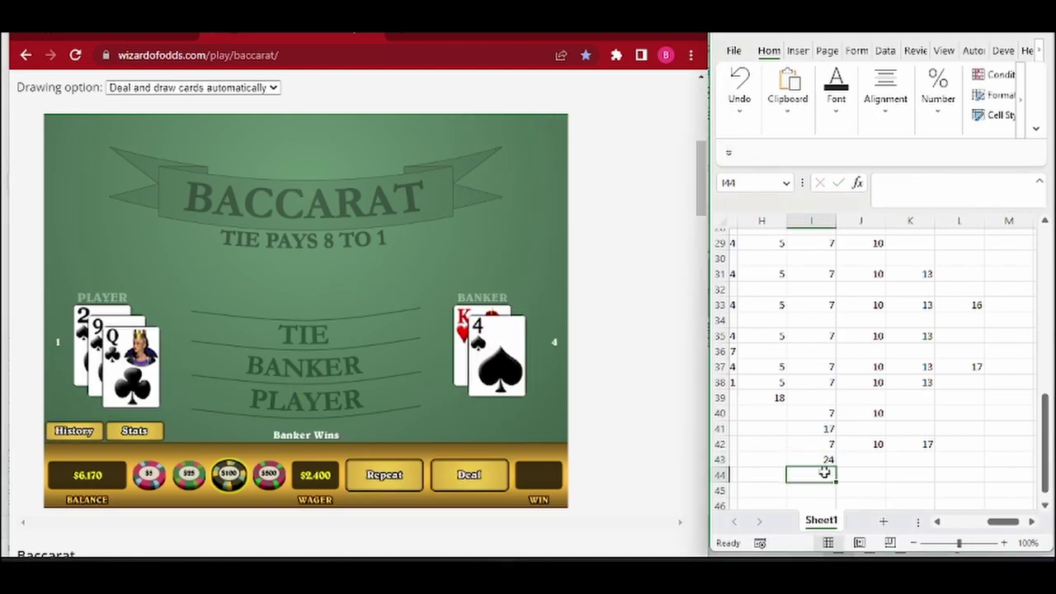
type("7")
key("Tab")
type("10")
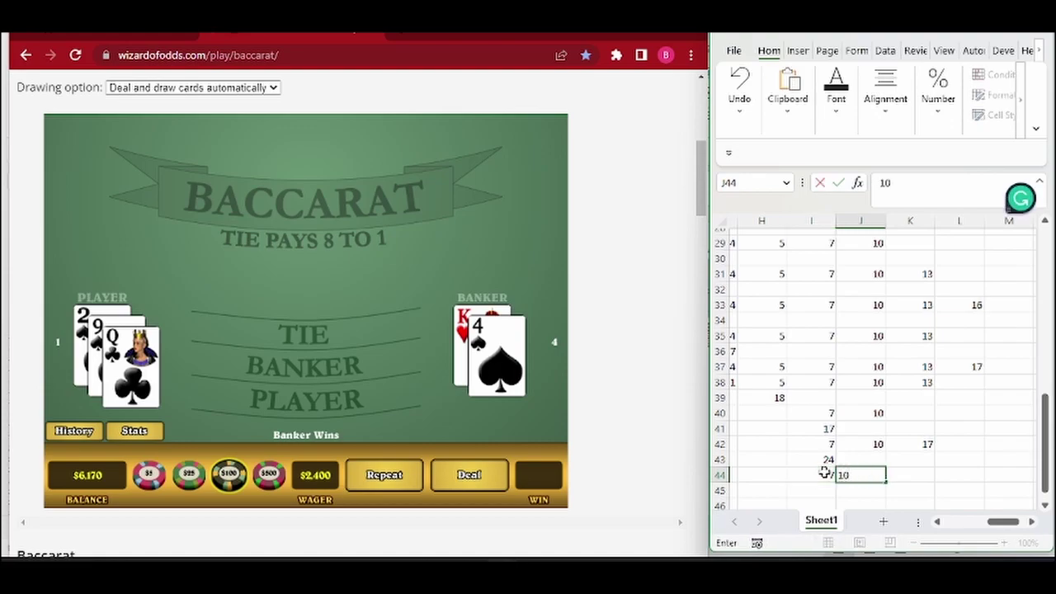
key("Tab")
type("17")
key("Tab")
type("24")
key("Return")
scroll(823, 466, "down", 1)
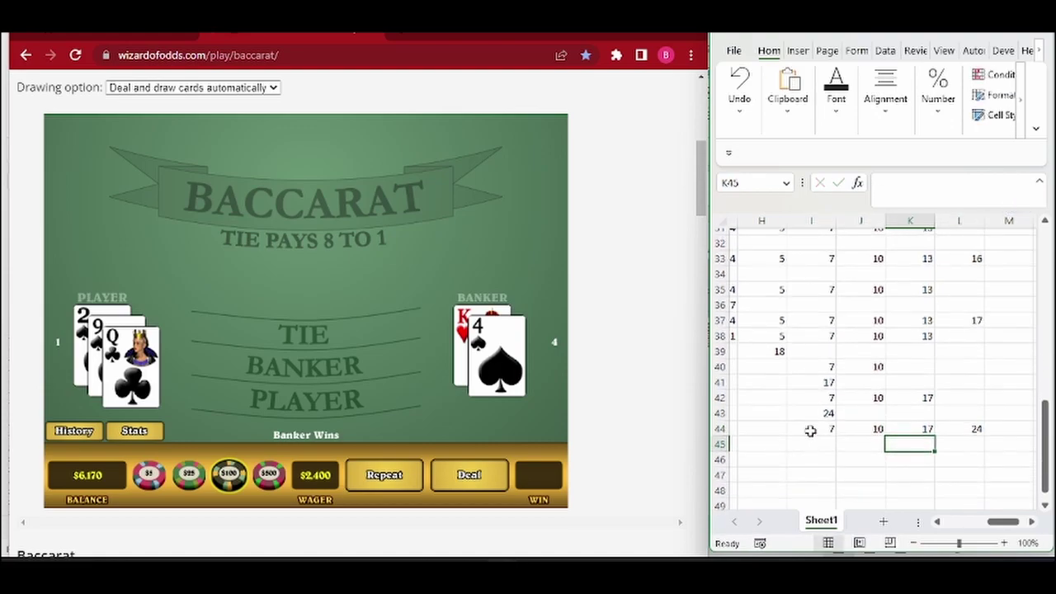
left_click(821, 444)
type("31")
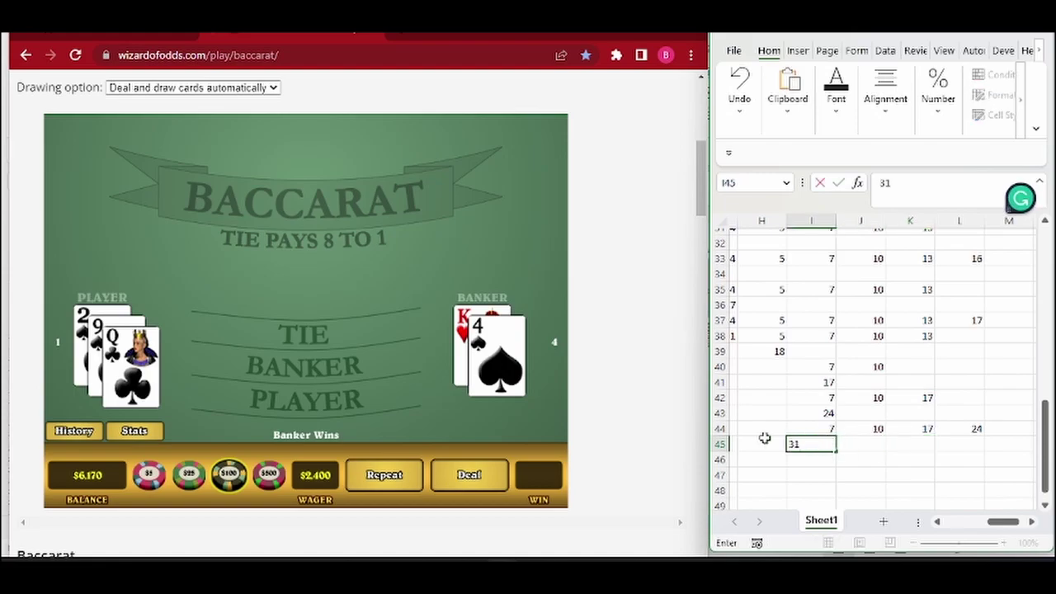
Check the hand history, then bet $3,100 on PLAYER using $500 and $100 chips and deal the hand
left_click(74, 431)
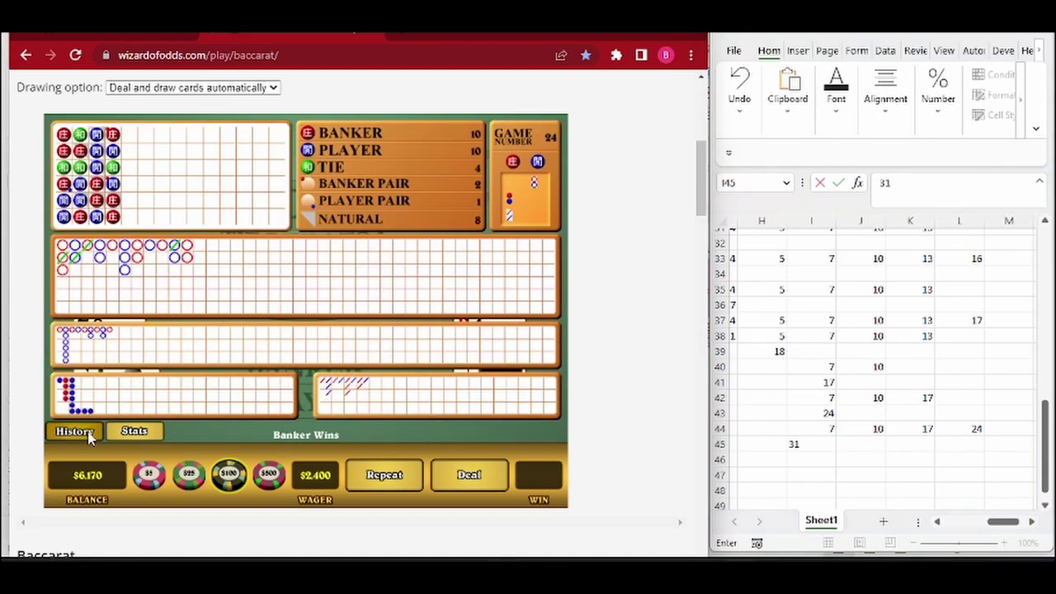
left_click(269, 474)
left_click(297, 404)
left_click(298, 404)
left_click(297, 404)
left_click(296, 408)
left_click(295, 407)
left_click(295, 408)
left_click(235, 474)
left_click(290, 417)
left_click(384, 475)
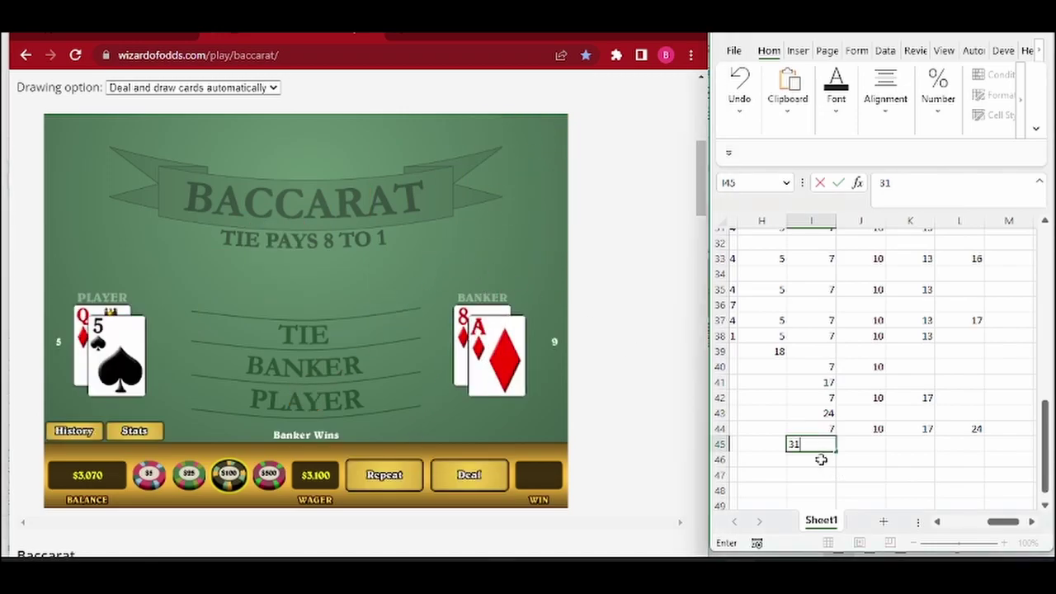
Enter the extended sequence 7, 10, 17, 24, 31 in cells I46 to M46 and its bet 38 in I47
key("Return")
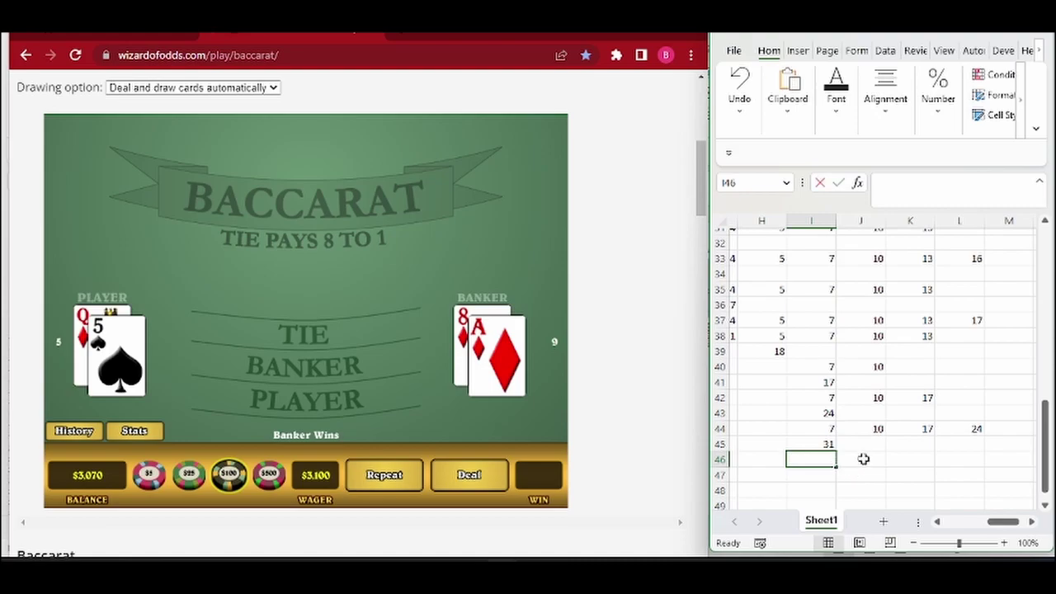
type("7")
left_click(871, 463)
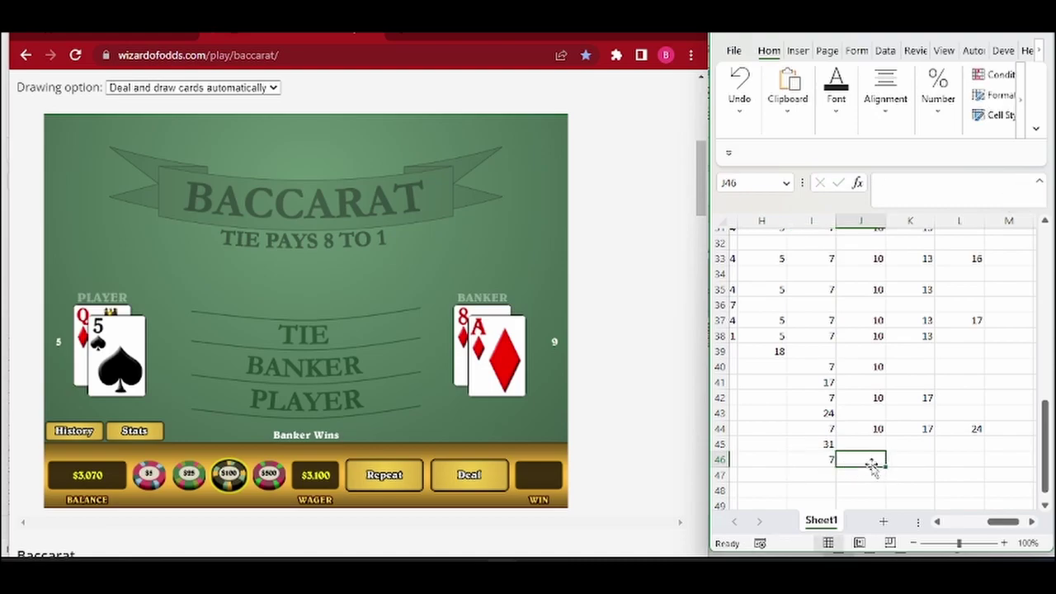
type("10")
key("Tab")
type("17")
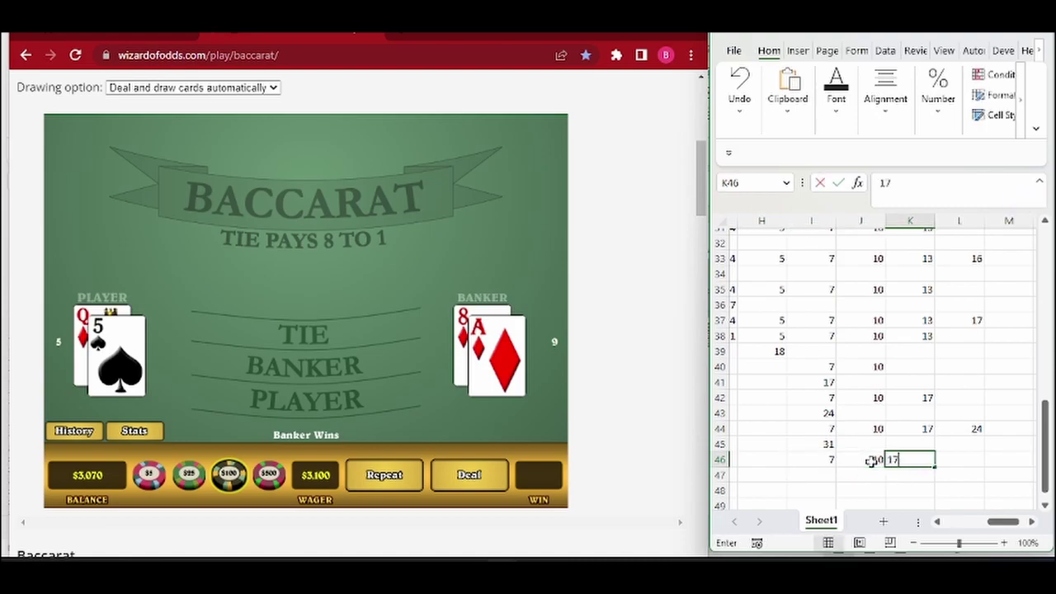
key("Tab")
type("24")
key("Tab")
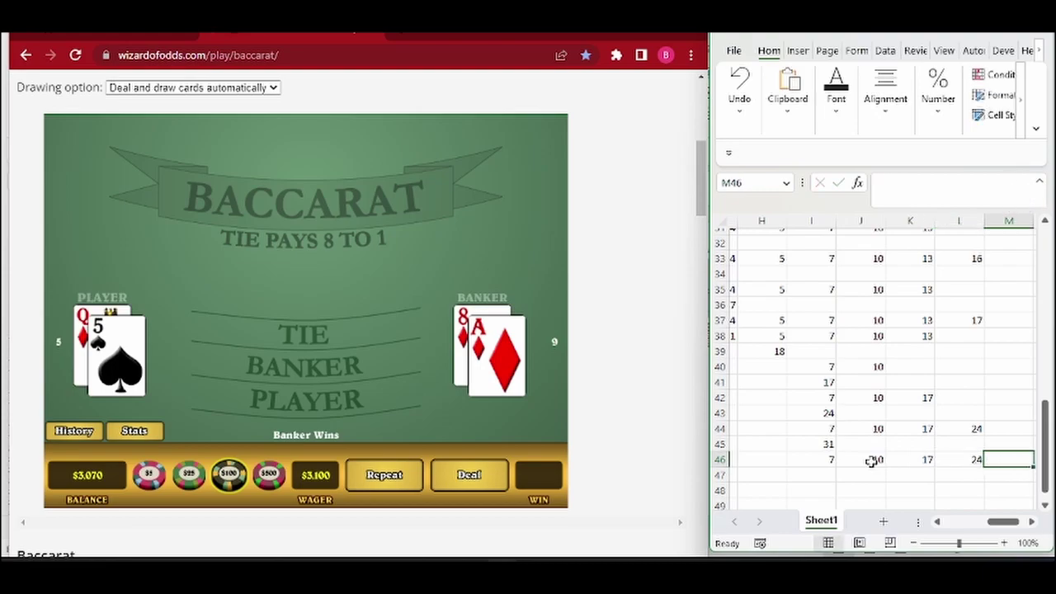
type("31")
key("Return")
scroll(875, 450, "down", 1)
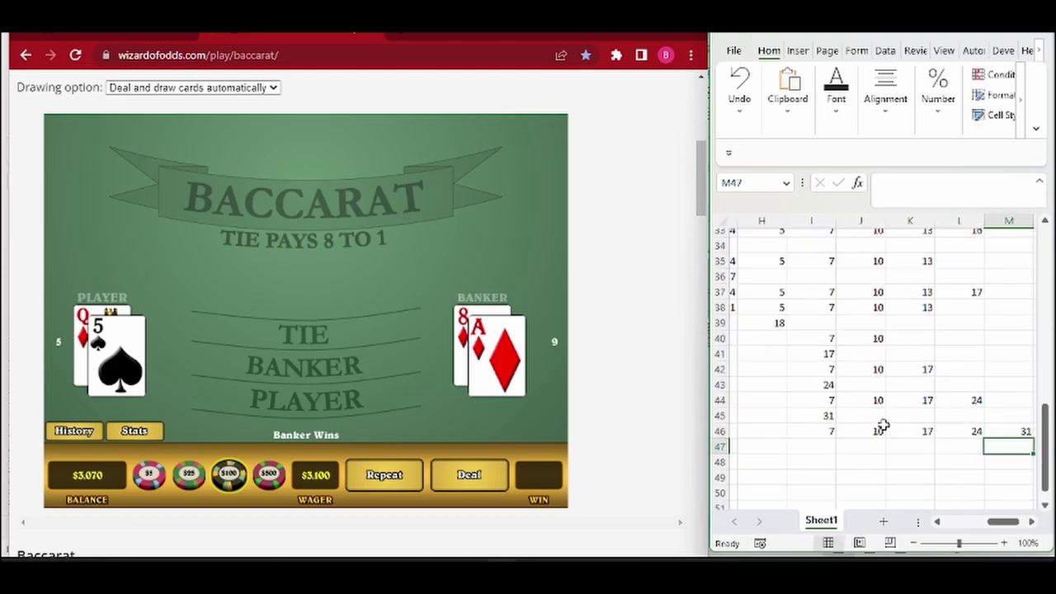
left_click(822, 432)
type("38")
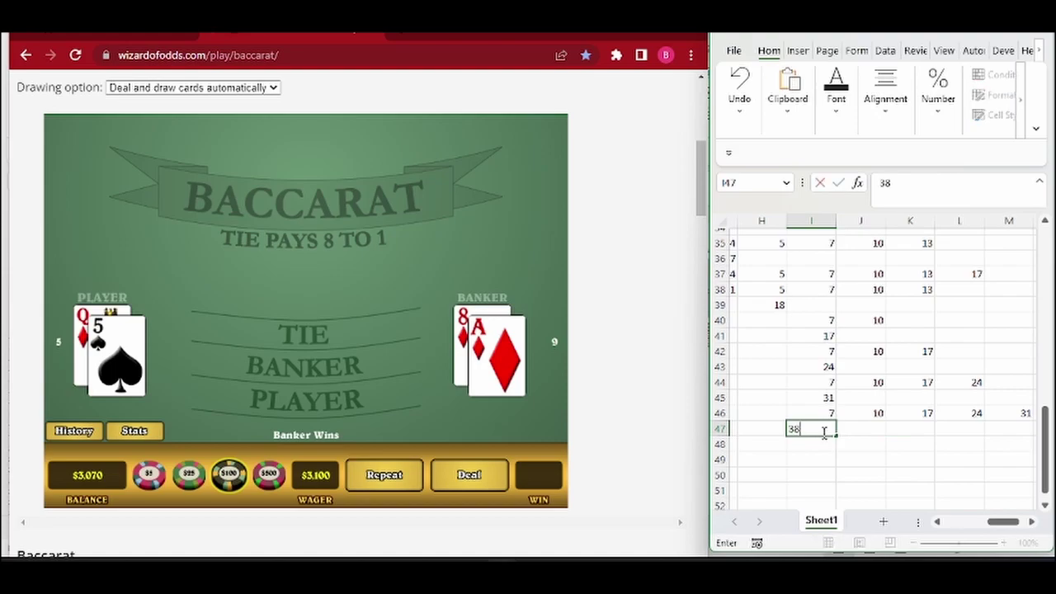
Check the hand history, then bet $3,070 on BANKER using $500, $25 and $5 chips and deal the hand
left_click(75, 437)
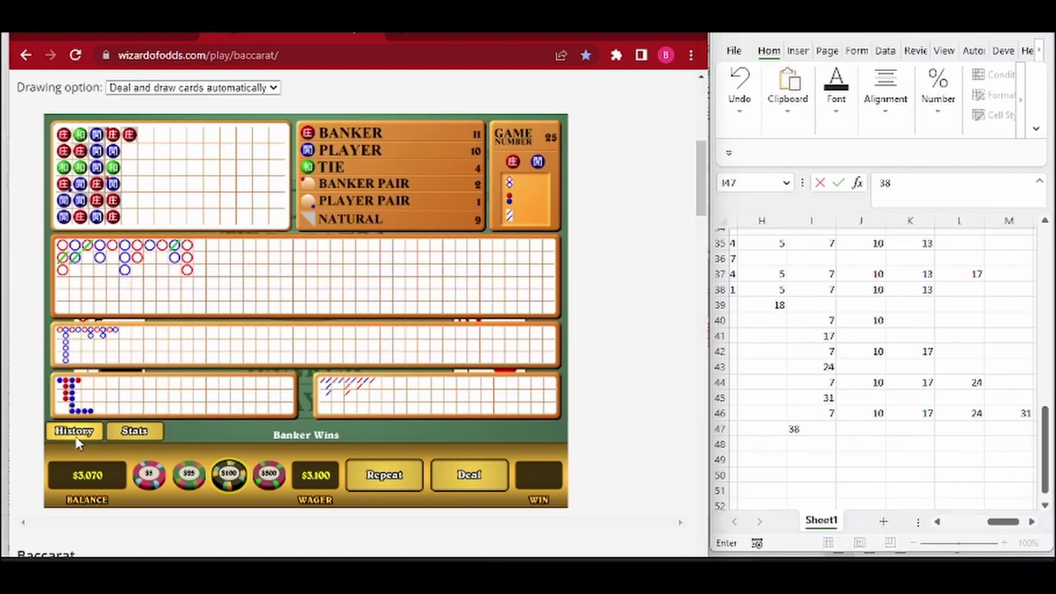
left_click(75, 437)
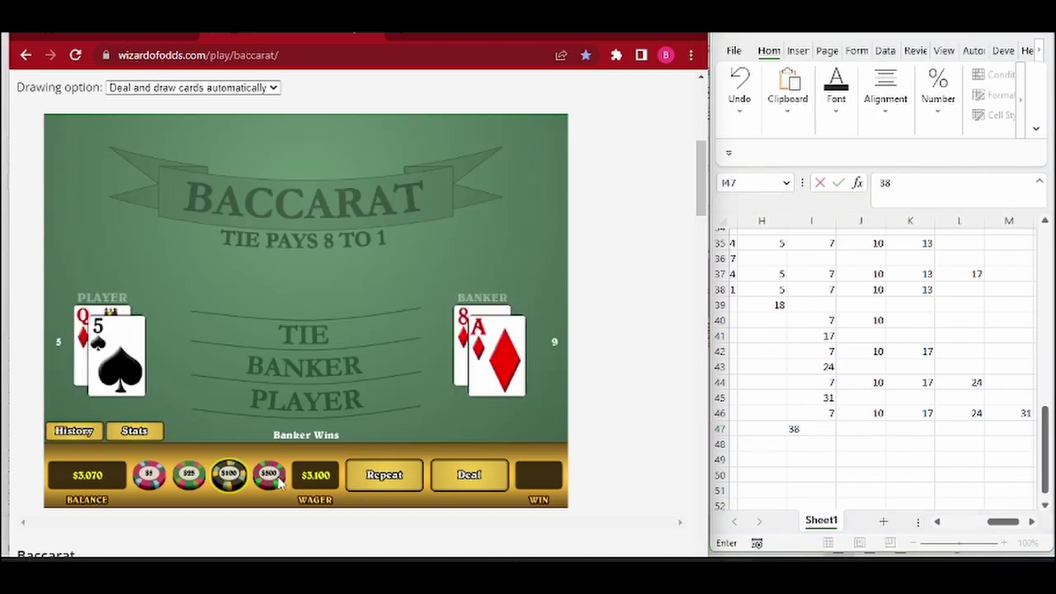
left_click(279, 483)
left_click(307, 367)
left_click(306, 367)
left_click(306, 368)
left_click(306, 368)
left_click(306, 368)
left_click(306, 368)
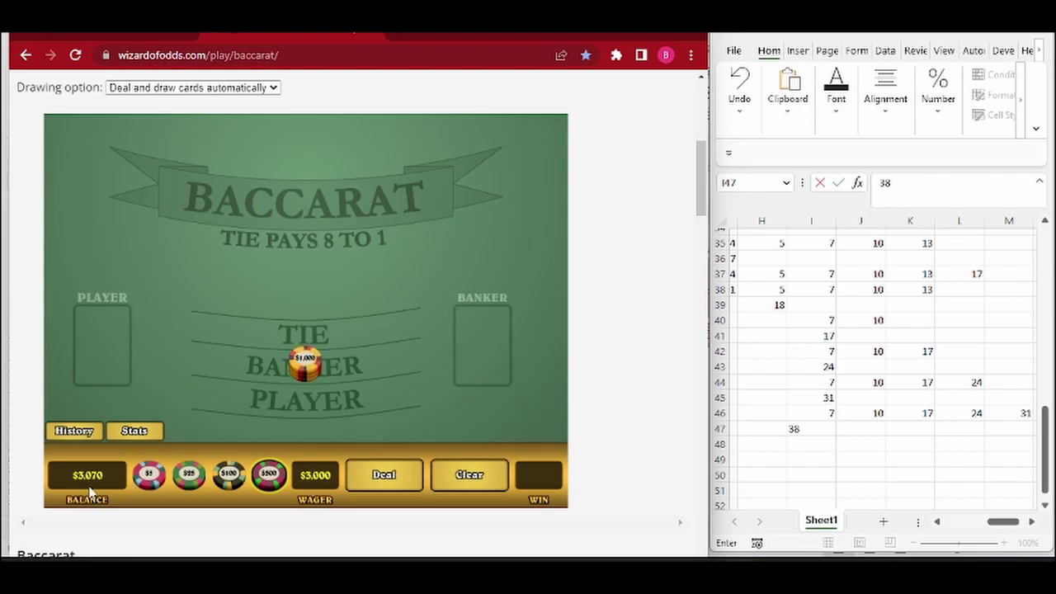
left_click(180, 479)
left_click(304, 374)
left_click(303, 372)
left_click(151, 475)
left_click(304, 372)
left_click(306, 372)
left_click(305, 371)
left_click(306, 372)
left_click(384, 475)
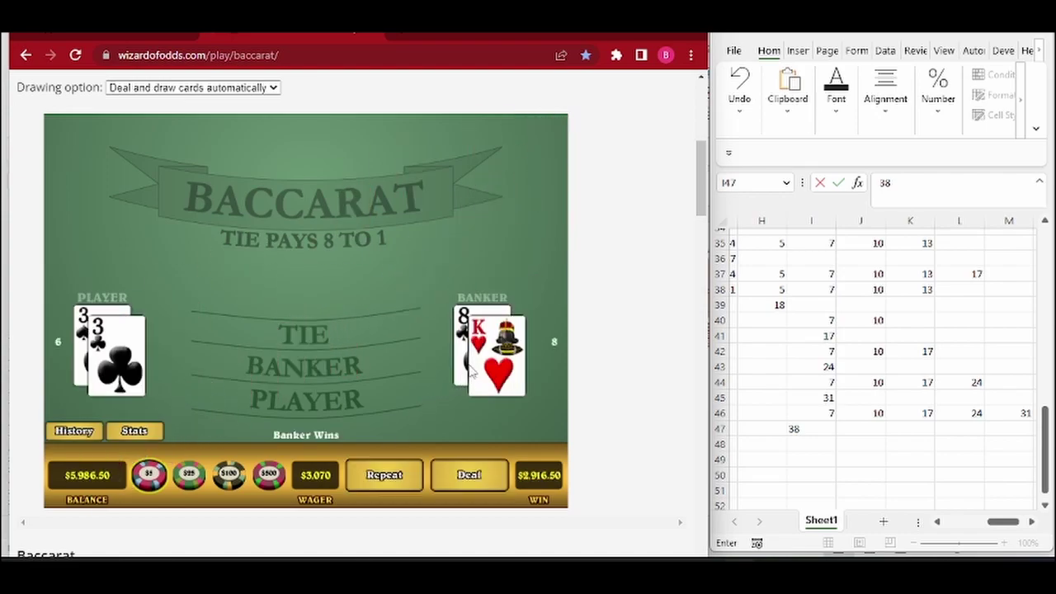
Complete bet 38 in I47, then enter the reduced sequence 10, 17, 24 in cells J48 to L48 and its bet 34 in J49
type("38")
left_click(809, 444)
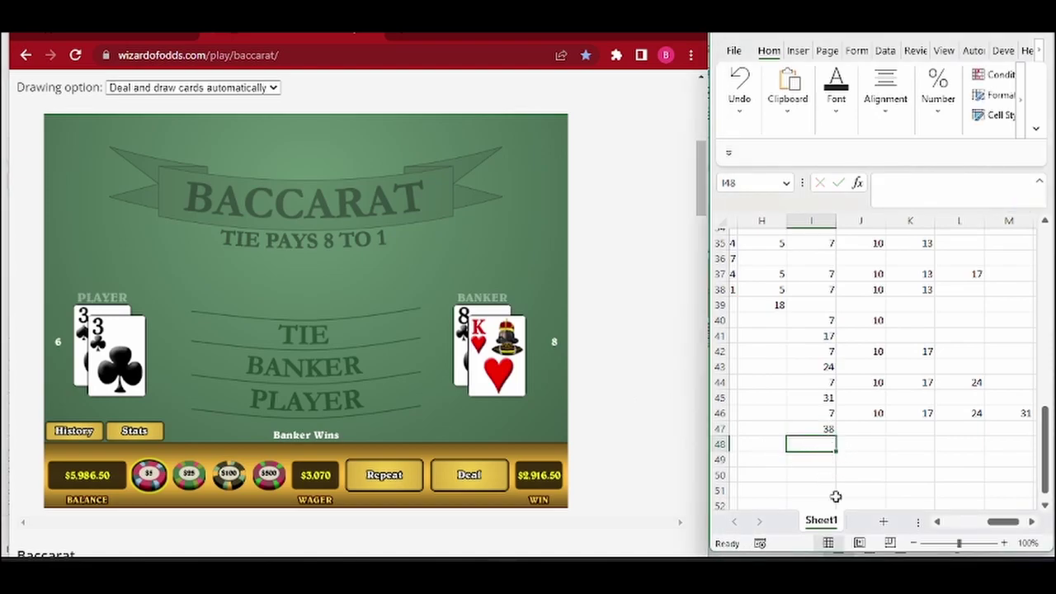
left_click(825, 428)
left_click(850, 449)
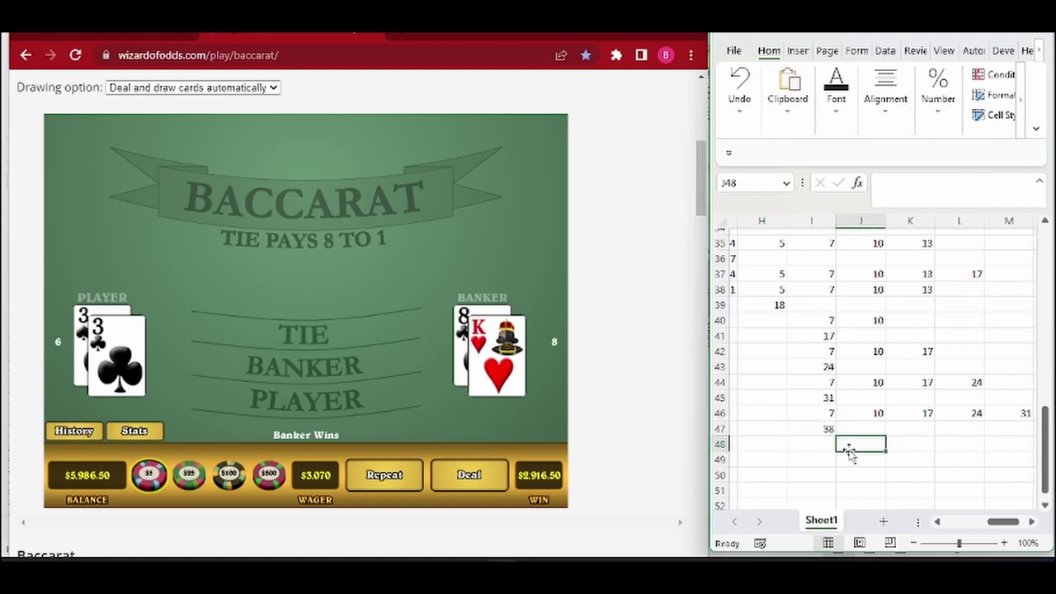
type("10")
key("Tab")
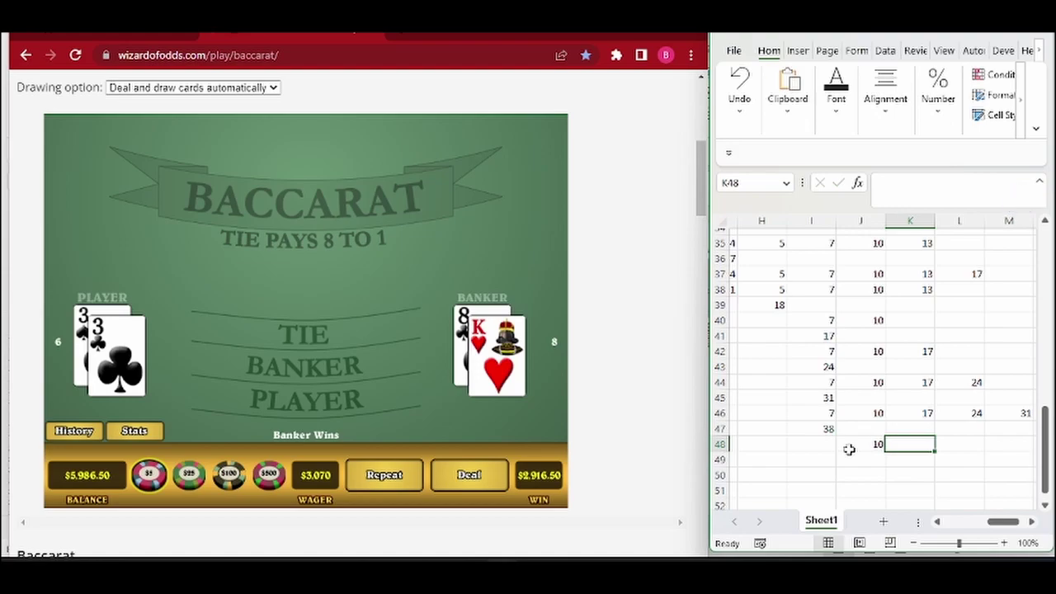
scroll(842, 453, "up", 3)
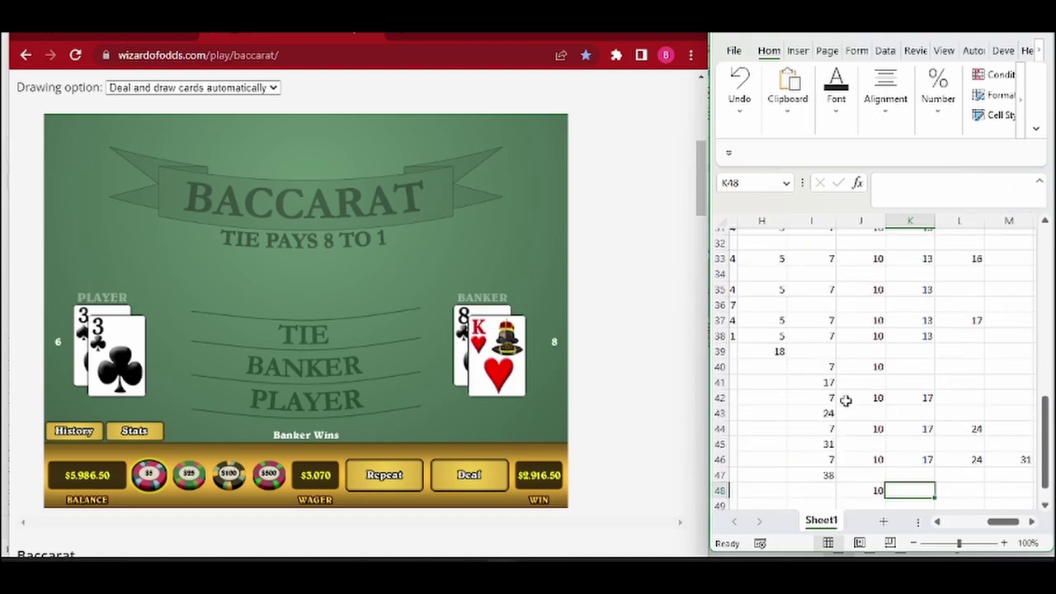
scroll(905, 447, "down", 3)
type("17")
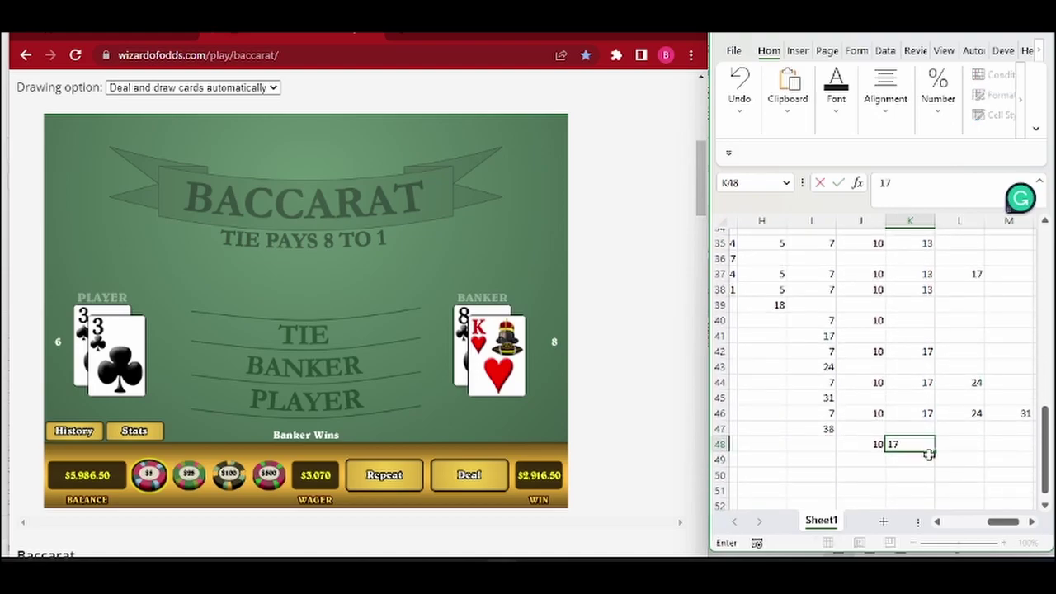
key("Tab")
type("24")
key("Return")
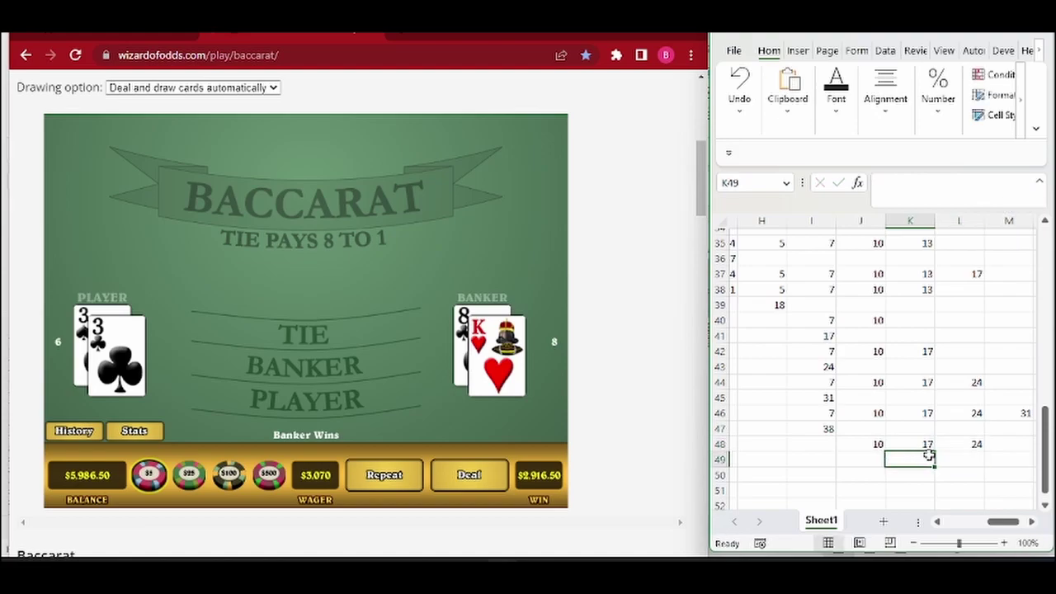
type("34")
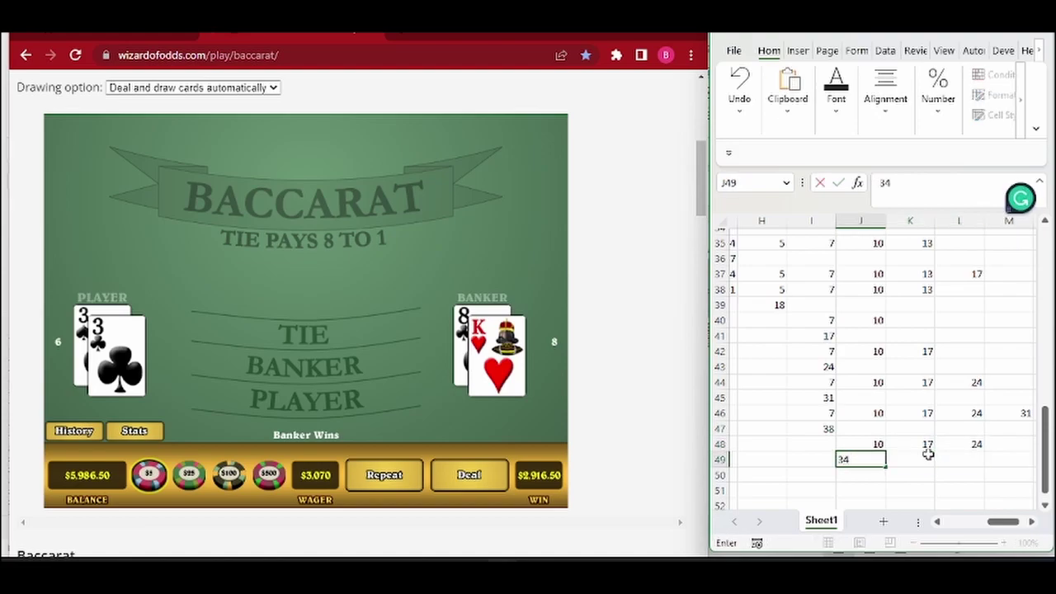
Check the hand history, then bet $3,400 on BANKER using $500 and $100 chips and deal the hand
left_click(74, 430)
left_click(75, 431)
left_click(271, 475)
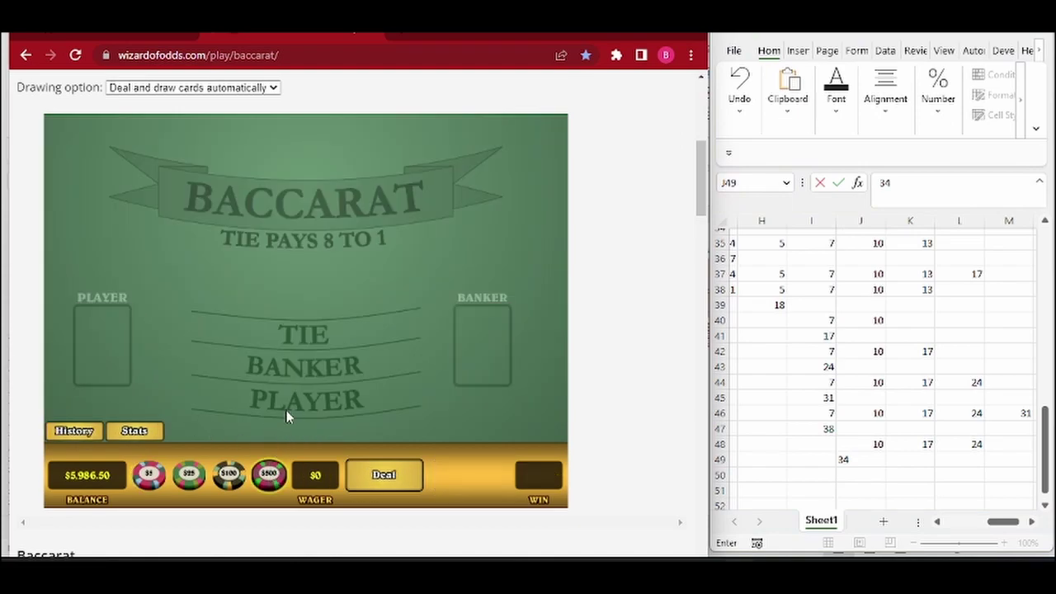
left_click(301, 369)
left_click(301, 369)
left_click(301, 369)
left_click(301, 370)
left_click(302, 370)
left_click(301, 370)
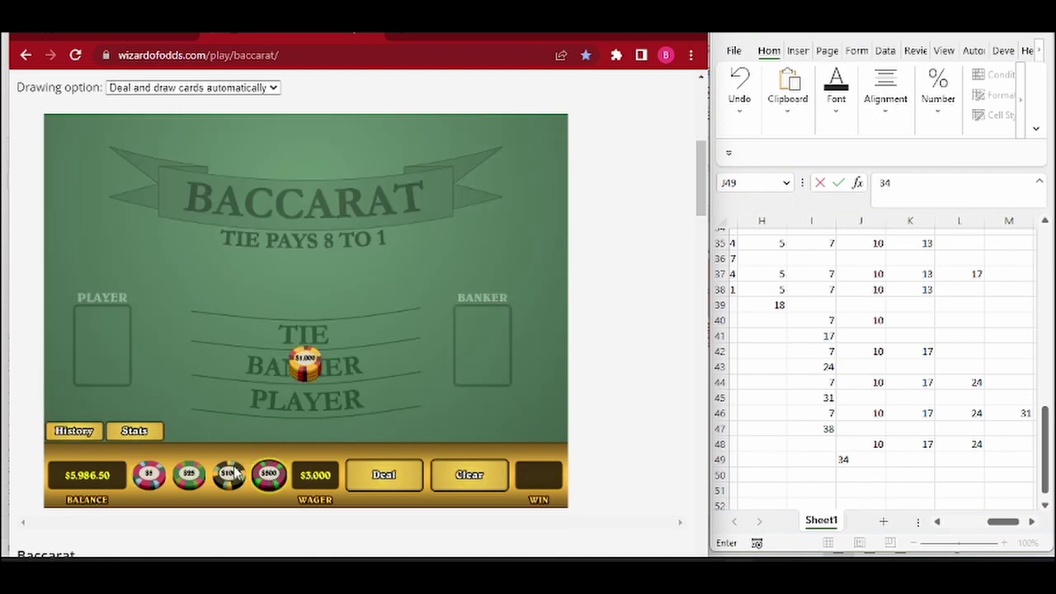
left_click(228, 474)
left_click(302, 374)
left_click(302, 373)
left_click(302, 374)
left_click(302, 373)
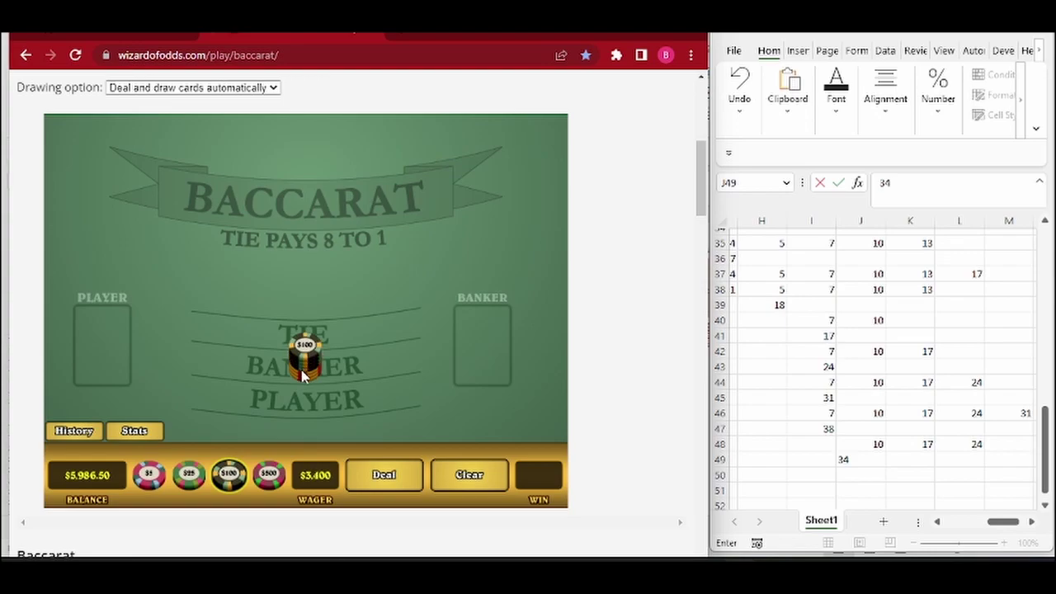
left_click(380, 475)
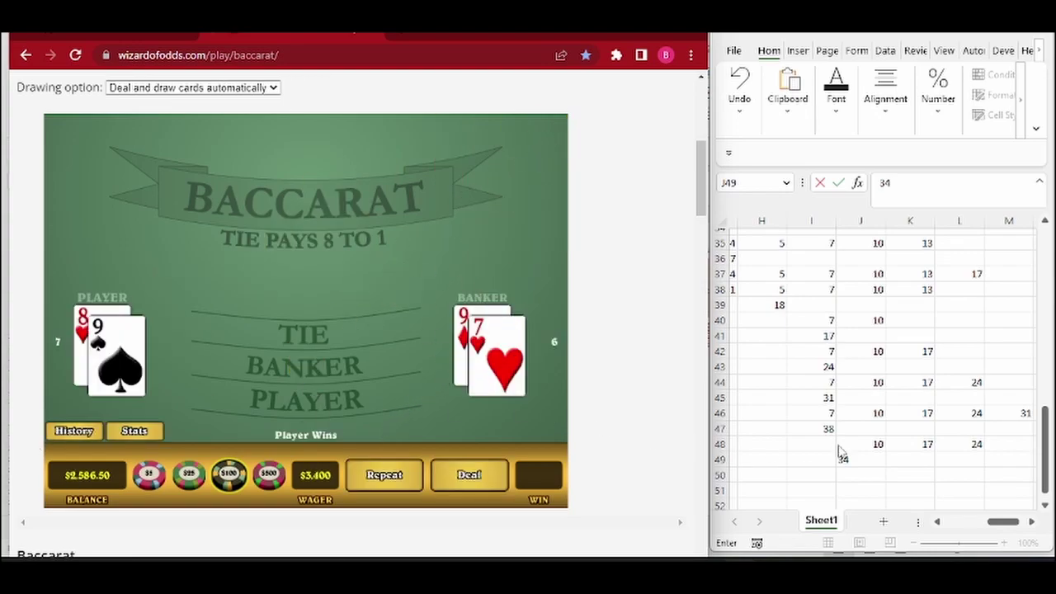
Enter the extended sequence 10, 17, 24, 34 in cells J50 to M50 and its bet 44 in J51
left_click(853, 471)
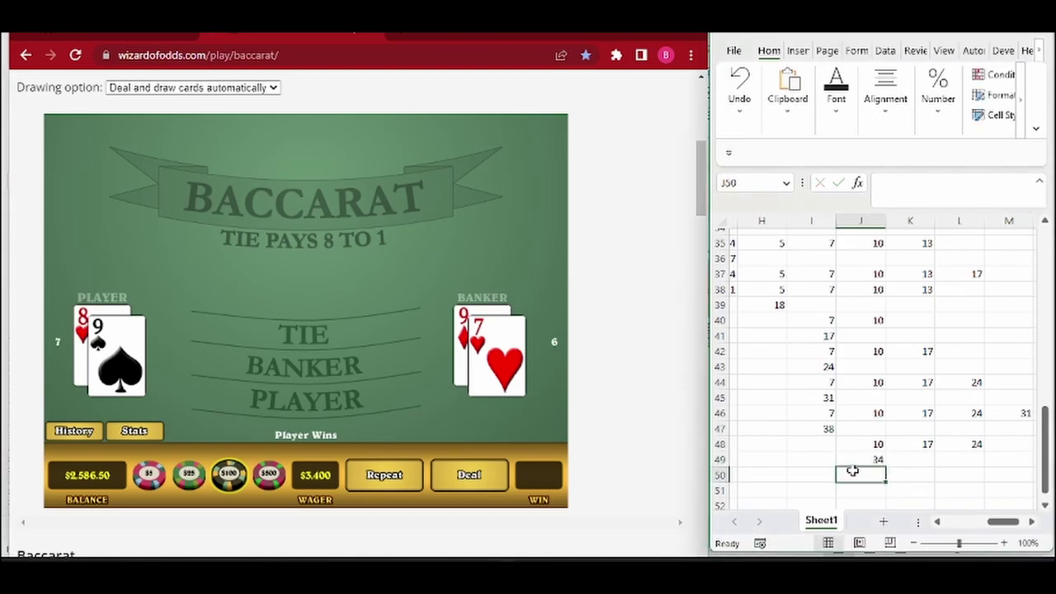
type("10")
key("Tab")
type("17")
key("Tab")
type("24")
key("Tab")
type("34")
key("Down")
scroll(854, 471, "down", 1)
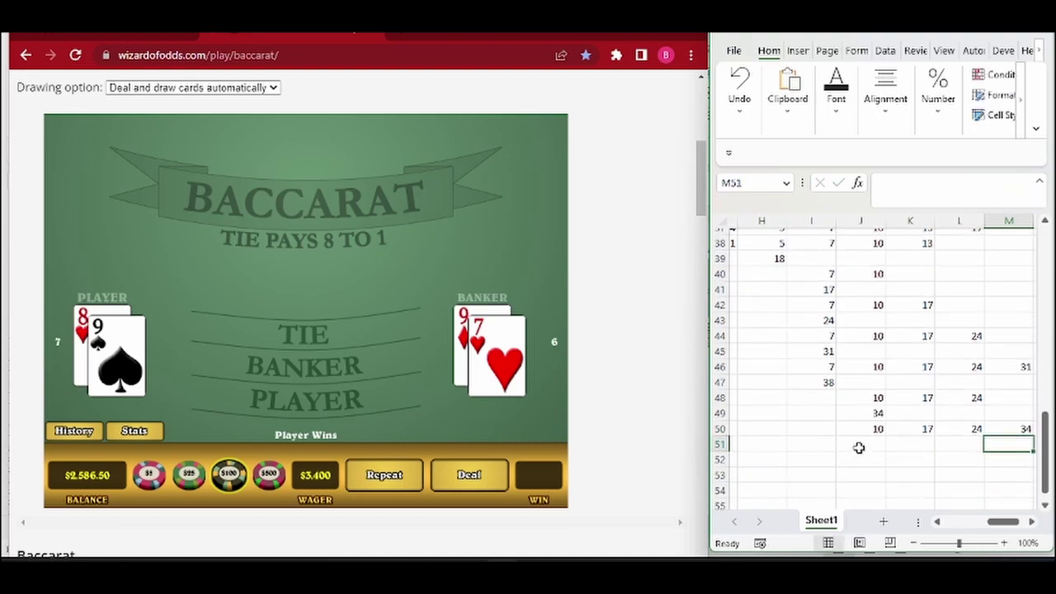
left_click(859, 447)
type("44")
key("Return")
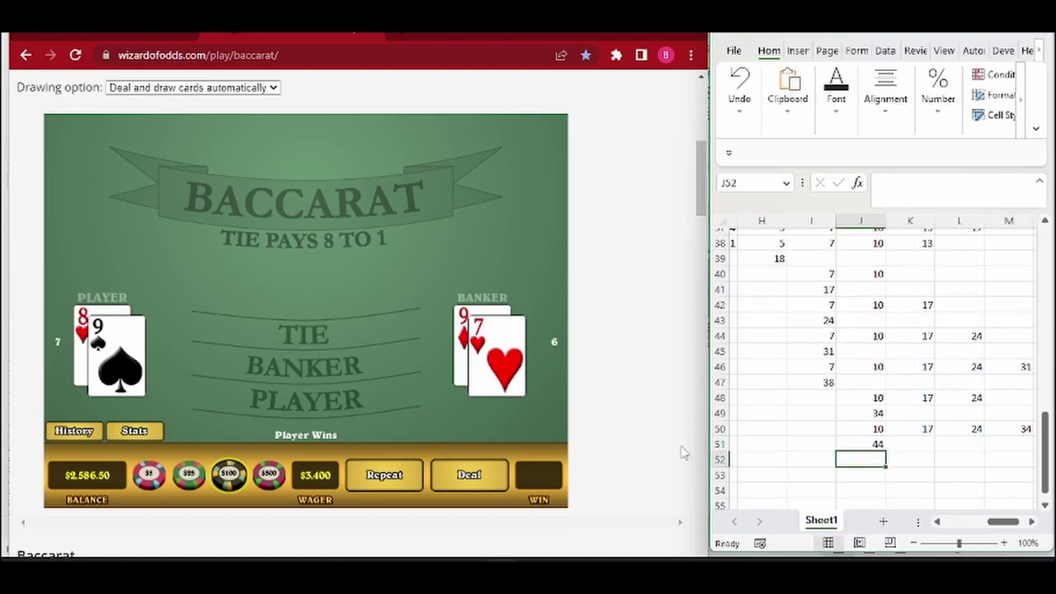
Check the hand history, then bet $2,585 on PLAYER using $500, $25 and $5 chips and deal the hand
left_click(76, 430)
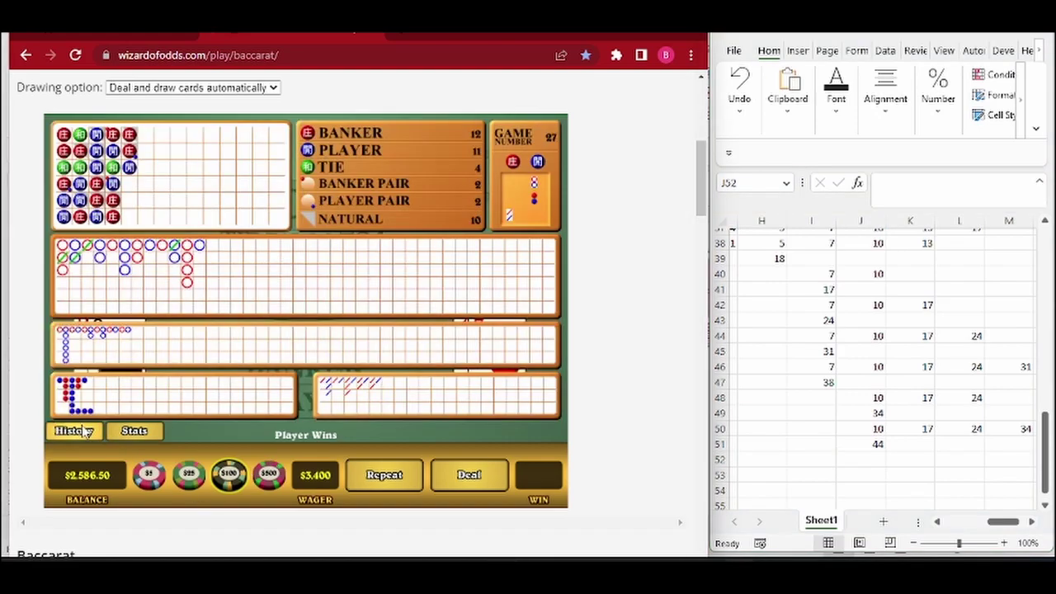
left_click(85, 430)
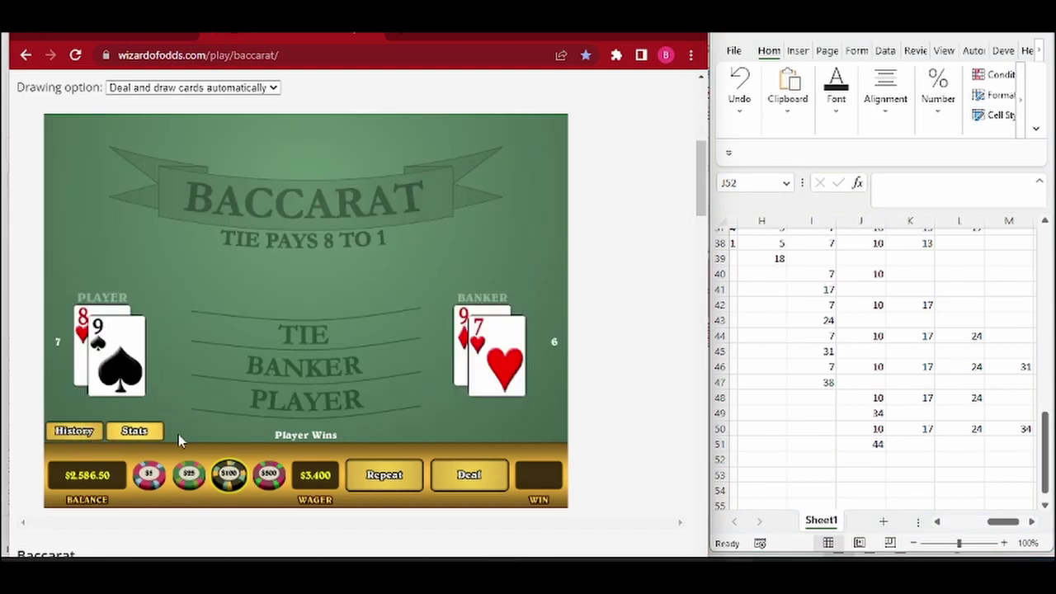
left_click(268, 477)
left_click(311, 398)
left_click(311, 398)
left_click(312, 398)
left_click(312, 398)
left_click(311, 399)
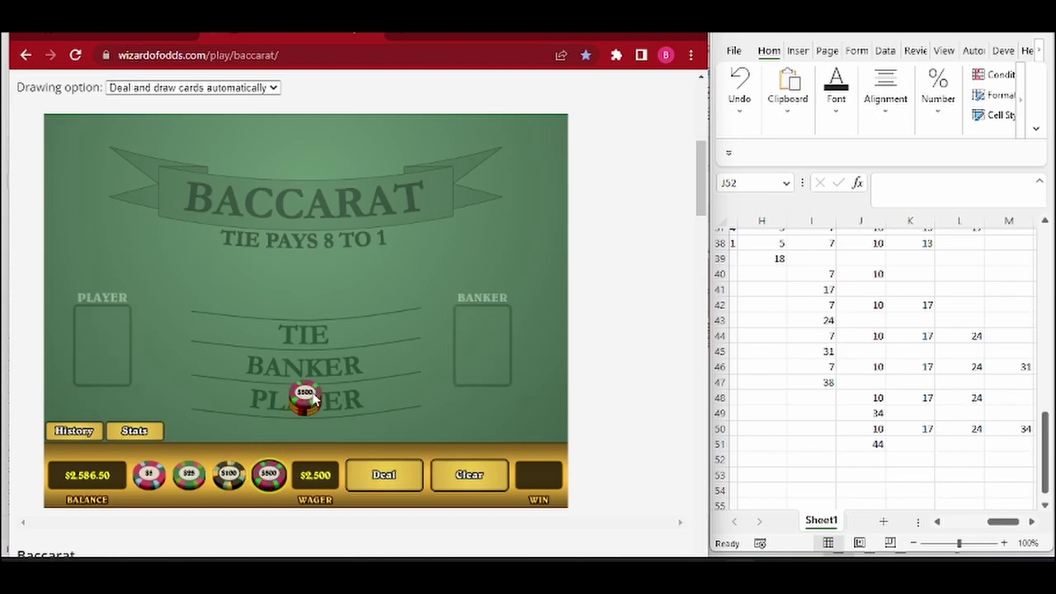
left_click(186, 483)
left_click(296, 413)
left_click(296, 413)
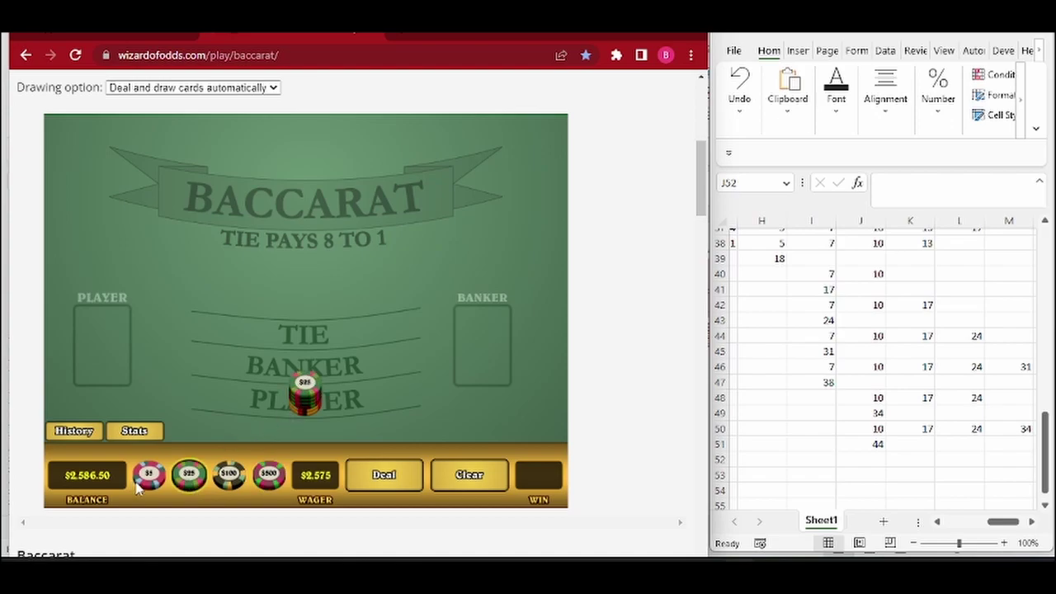
left_click(159, 479)
left_click(297, 402)
left_click(299, 399)
left_click(372, 472)
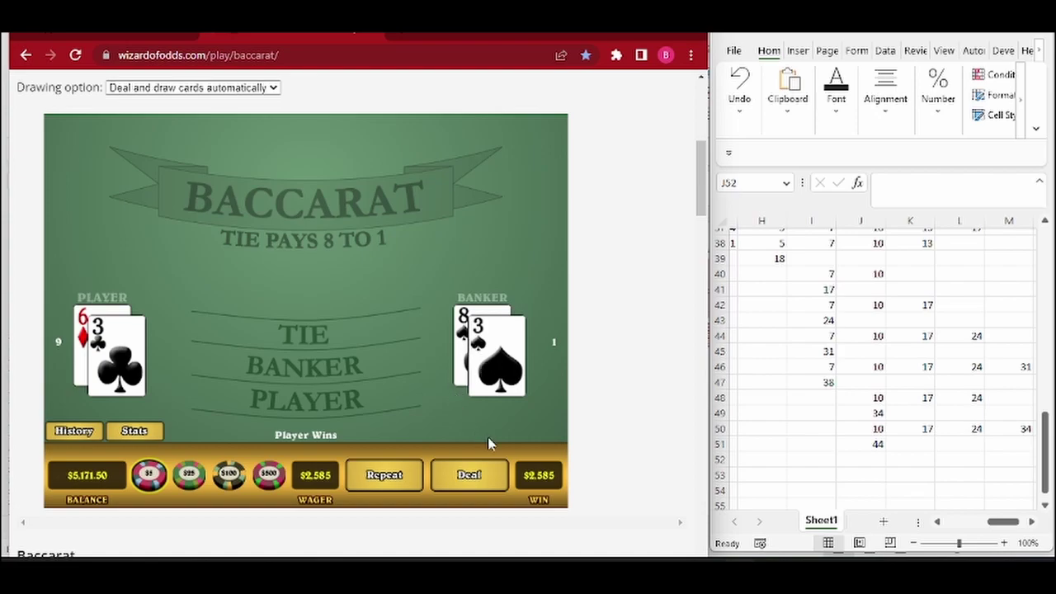
Review the sequence in J50 to M50, then switch to the simulation workbook and examine its bank roll and WINS chart
left_click(871, 430)
left_click(941, 427)
left_click(1006, 427)
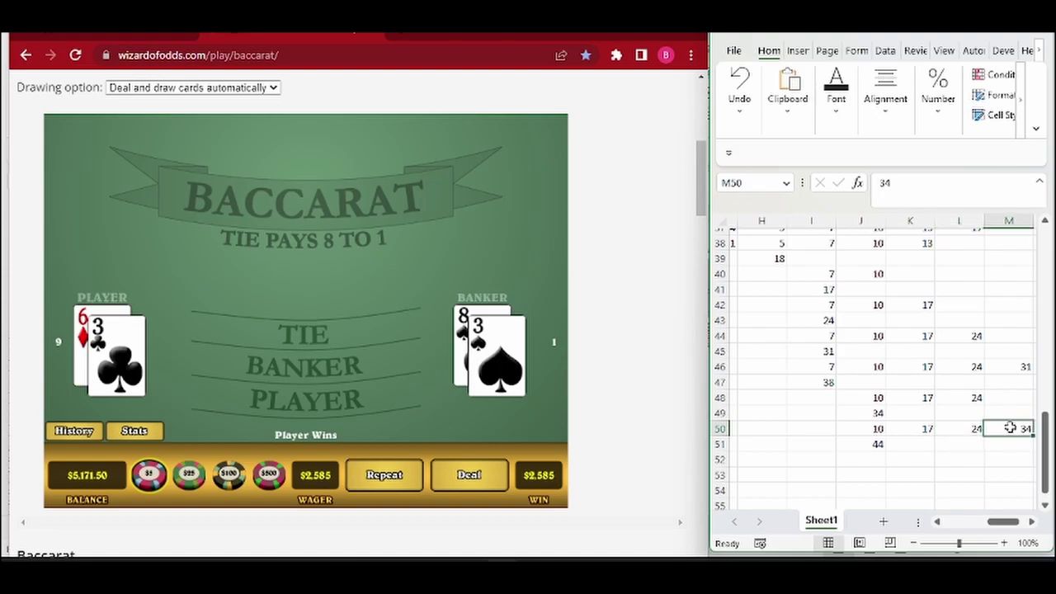
left_click(879, 429)
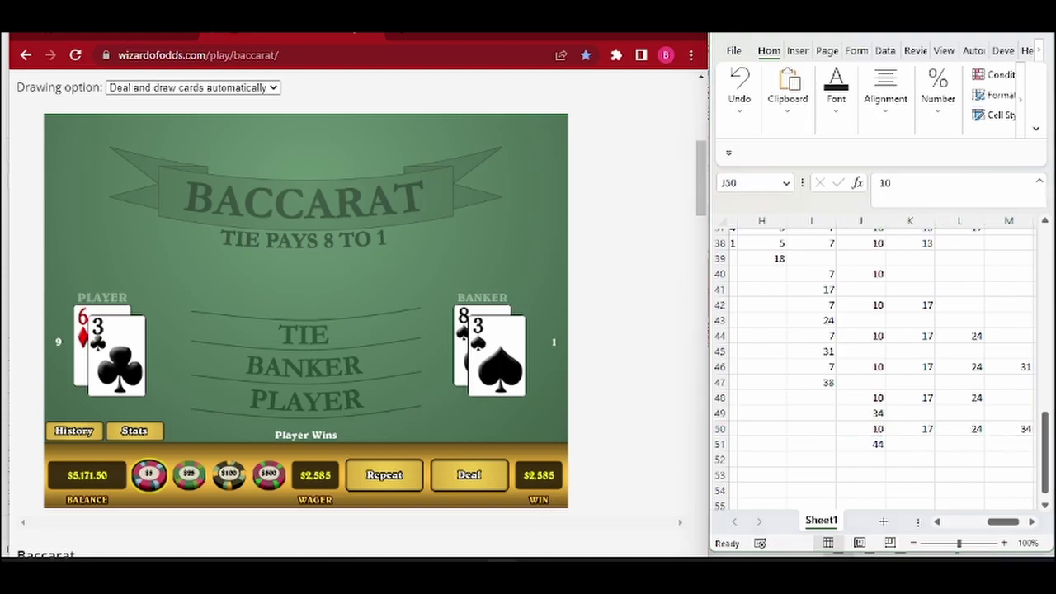
left_click(516, 518)
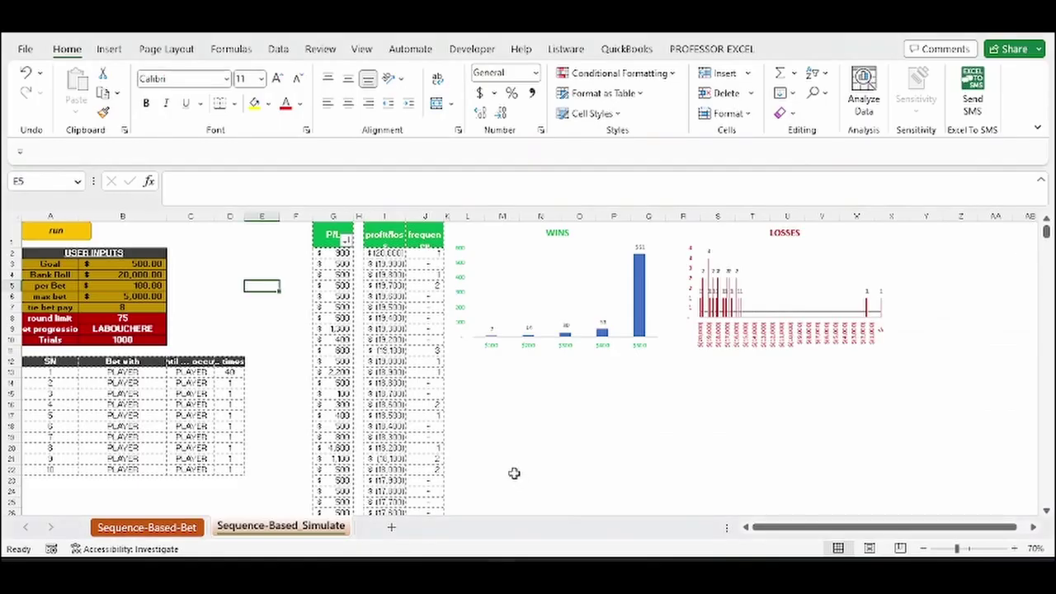
left_click(142, 271)
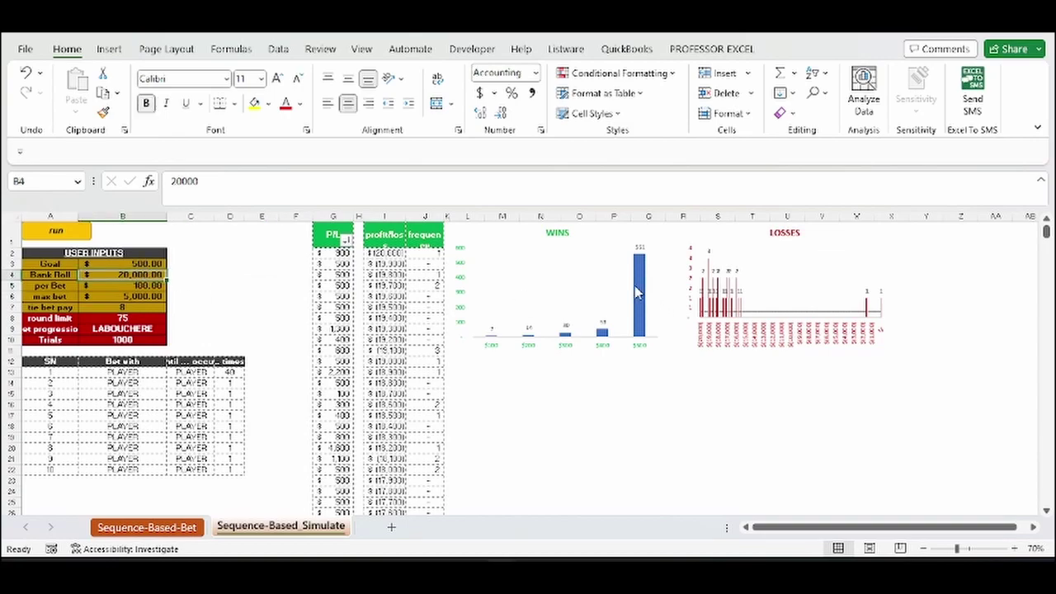
mouse_move(638, 277)
Switch back to the tracking workbook and review the recorded sequences and the growth of the bets down to row 51
left_click(542, 500)
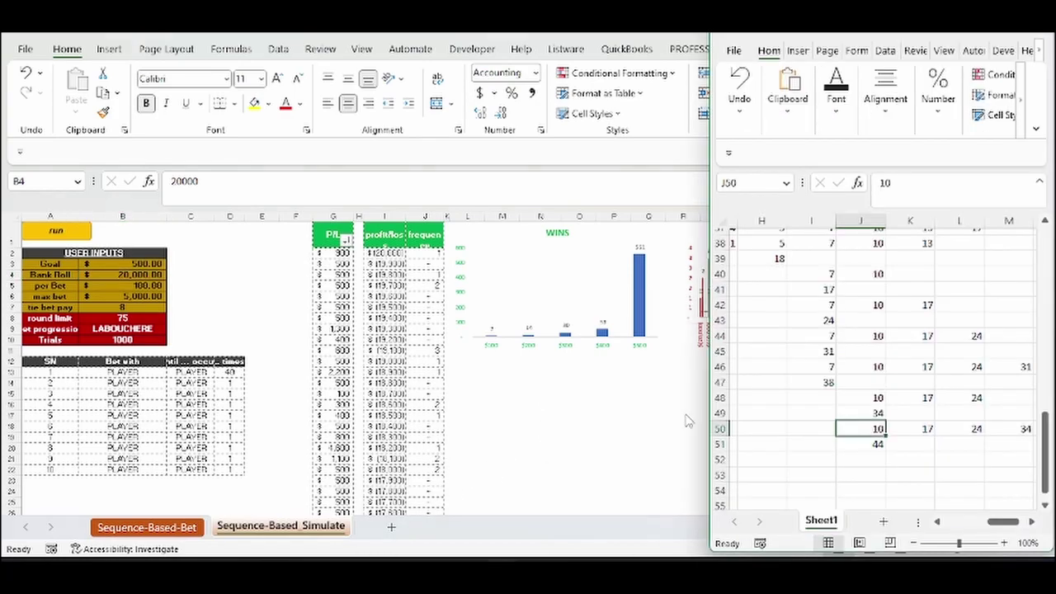
left_click(814, 317)
left_click(823, 383)
left_click(876, 456)
left_click(875, 445)
scroll(872, 436, "up", 6)
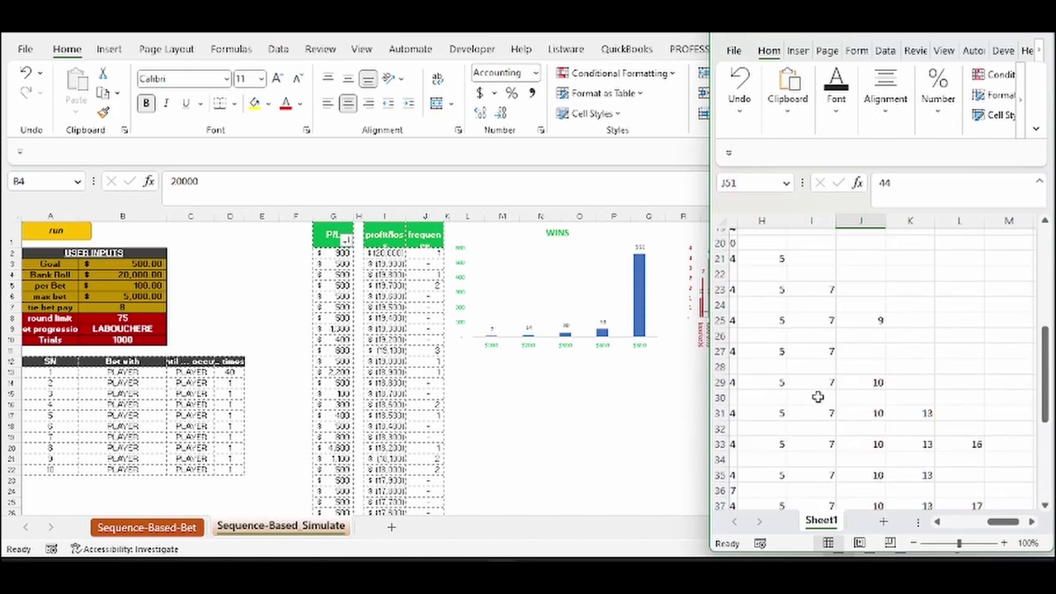
scroll(795, 344, "down", 3)
scroll(795, 344, "up", 6)
scroll(866, 413, "down", 4)
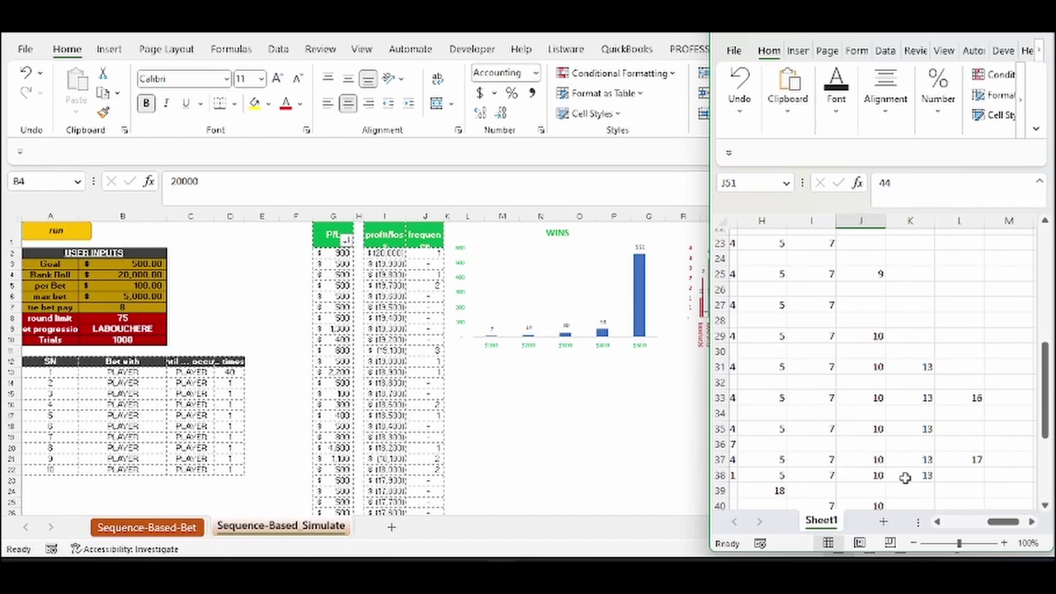
scroll(883, 429, "left", 3)
scroll(857, 359, "down", 5)
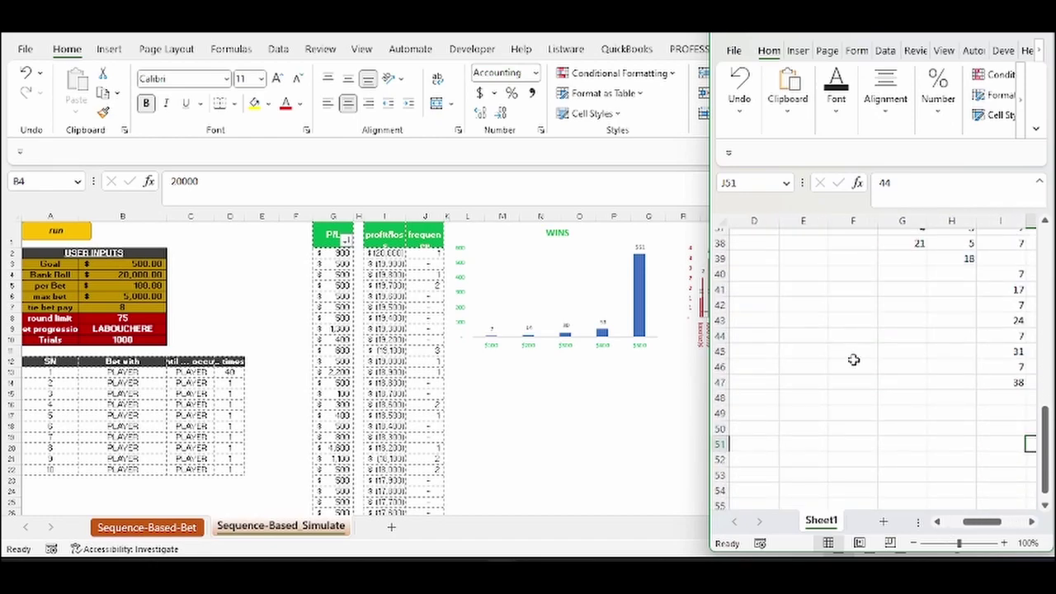
scroll(862, 367, "up", 4)
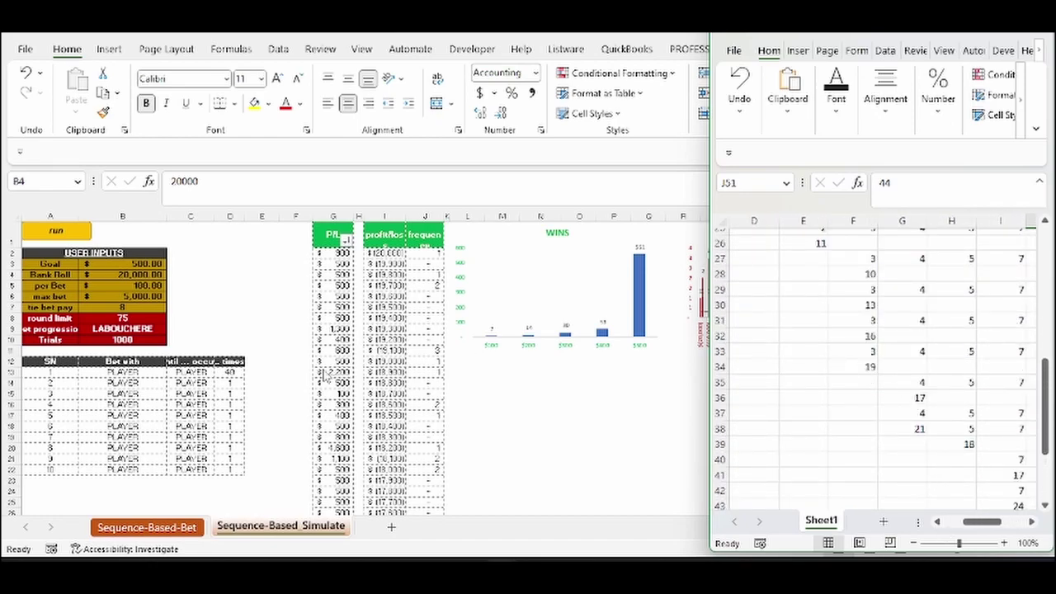
Return to the simulation workbook and open the list of bet progression options in cell B9
left_click(157, 330)
left_click(160, 330)
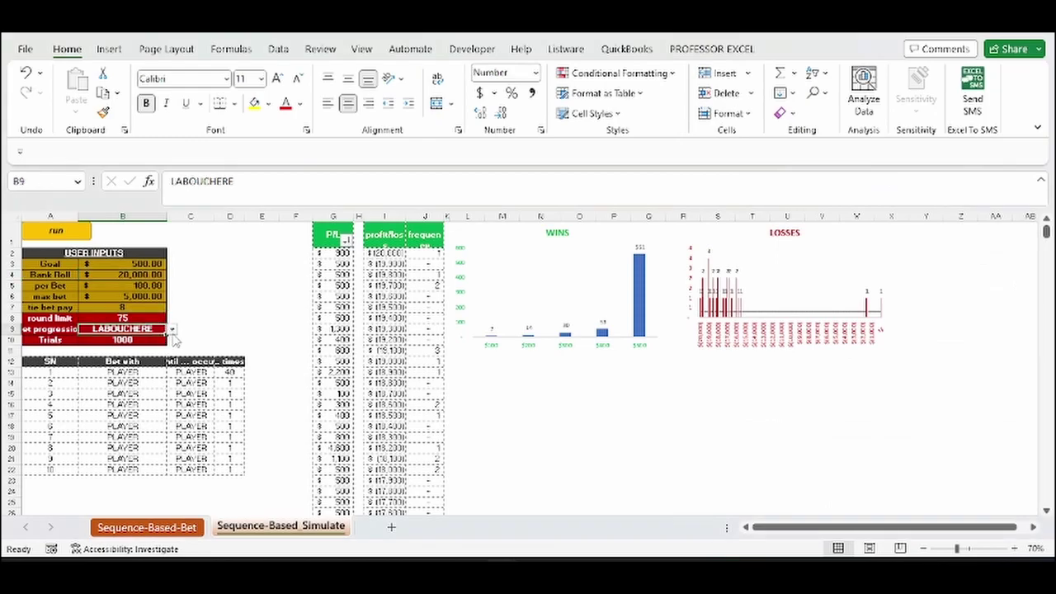
left_click(172, 330)
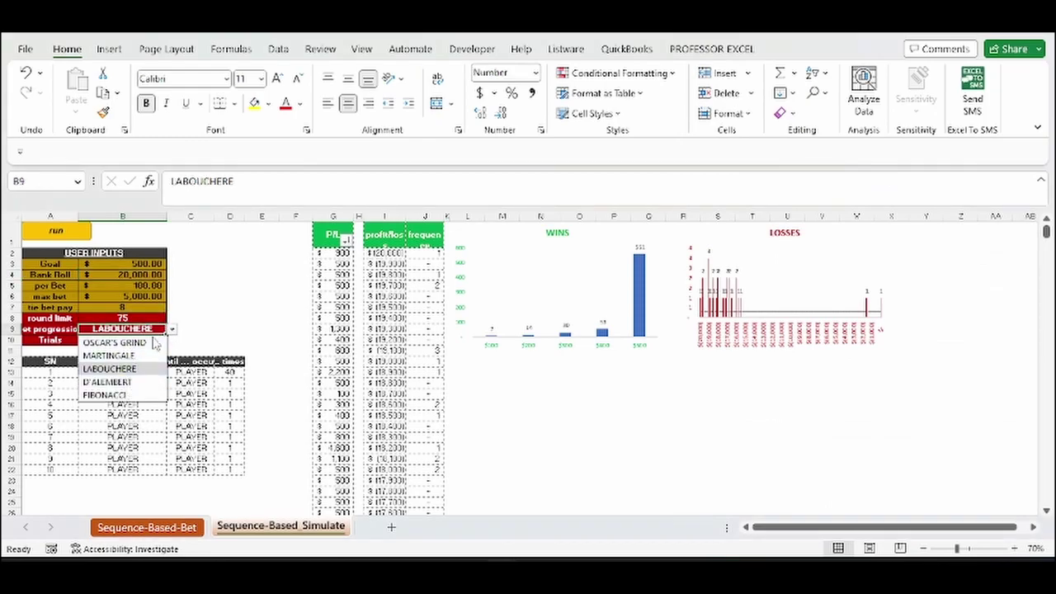